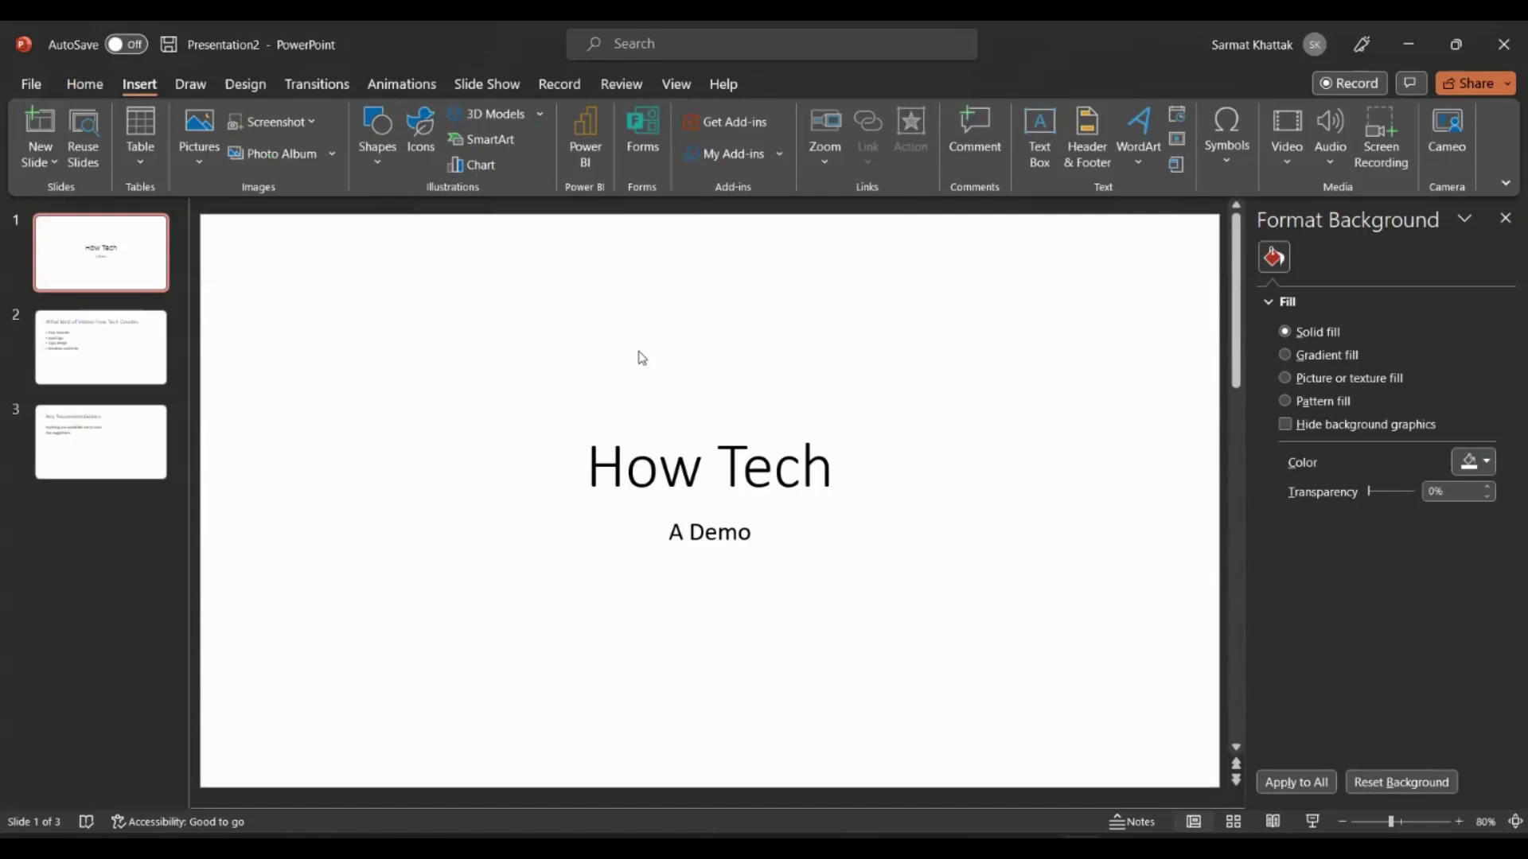
# - Look at the third slide, then return to the How Tech title slide
pyautogui.click(115, 433)
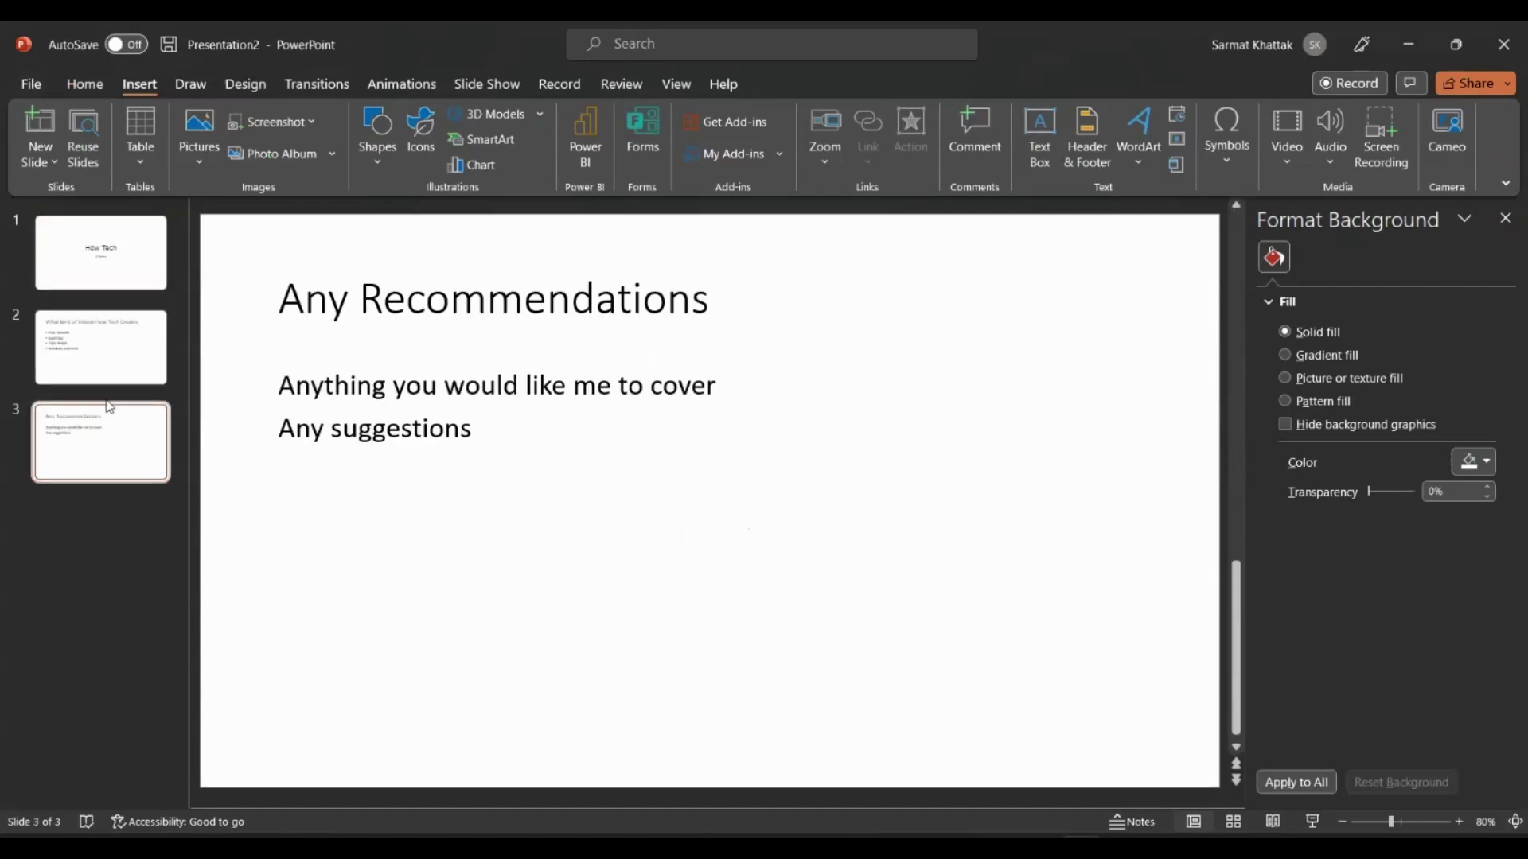
pyautogui.click(102, 278)
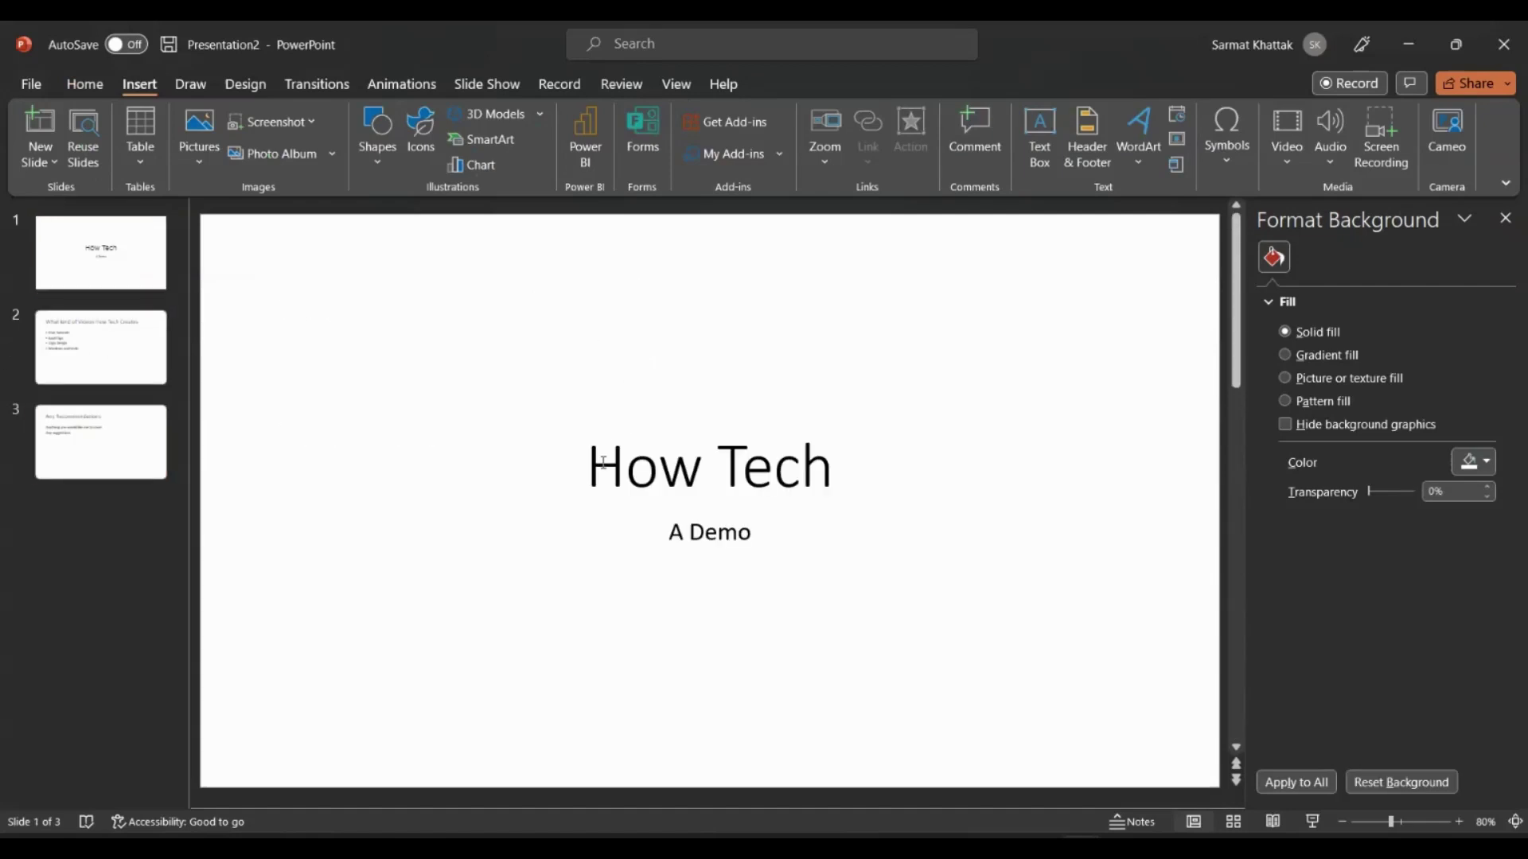
pyautogui.click(447, 369)
pyautogui.click(453, 275)
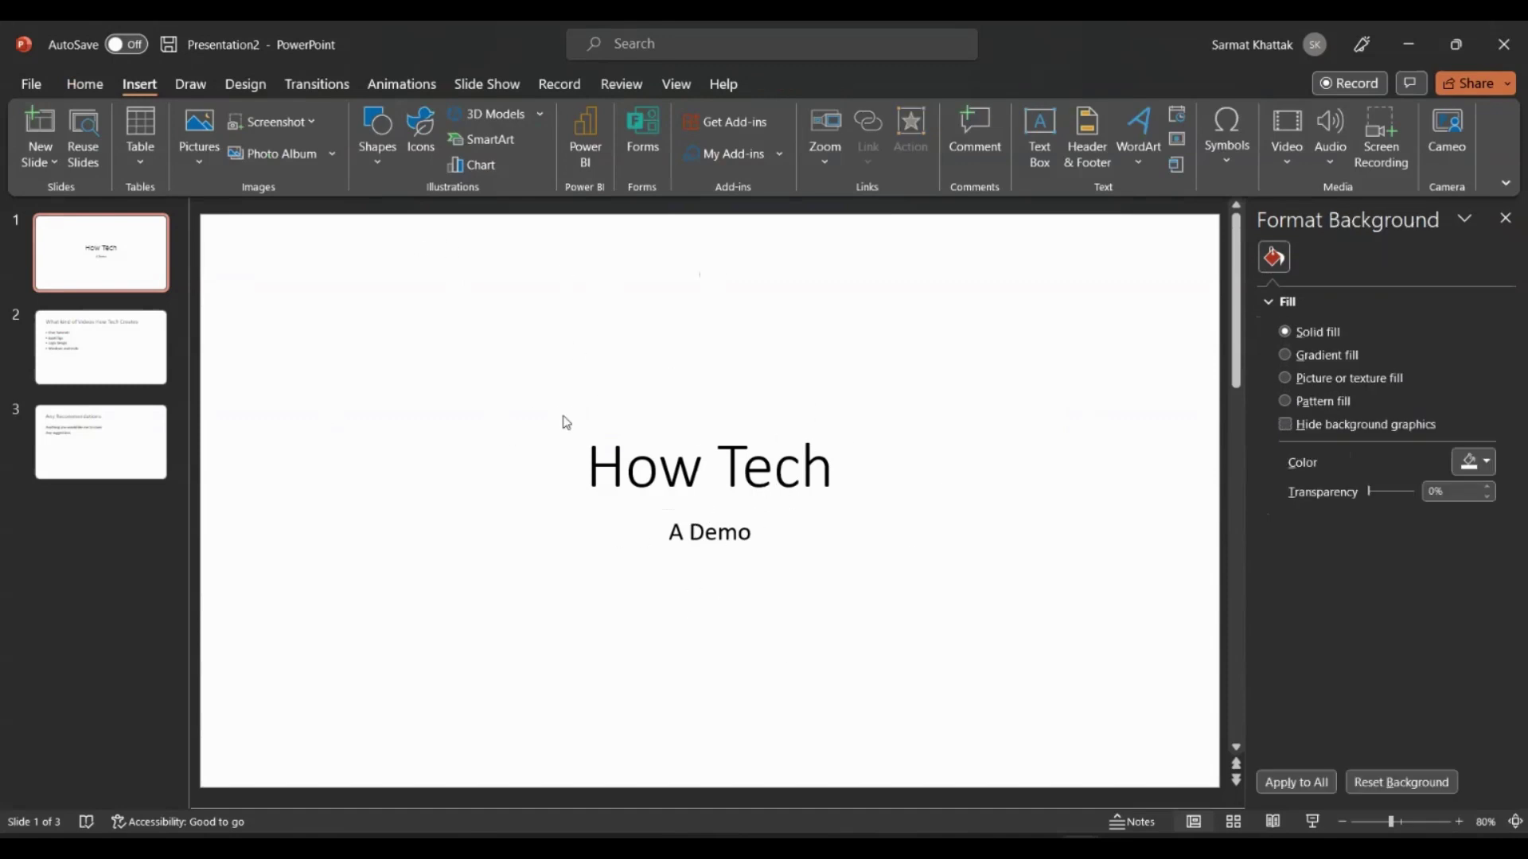
# - Insert the Cutout People photo of the suited man, shrink it and place it right of the title
pyautogui.click(427, 149)
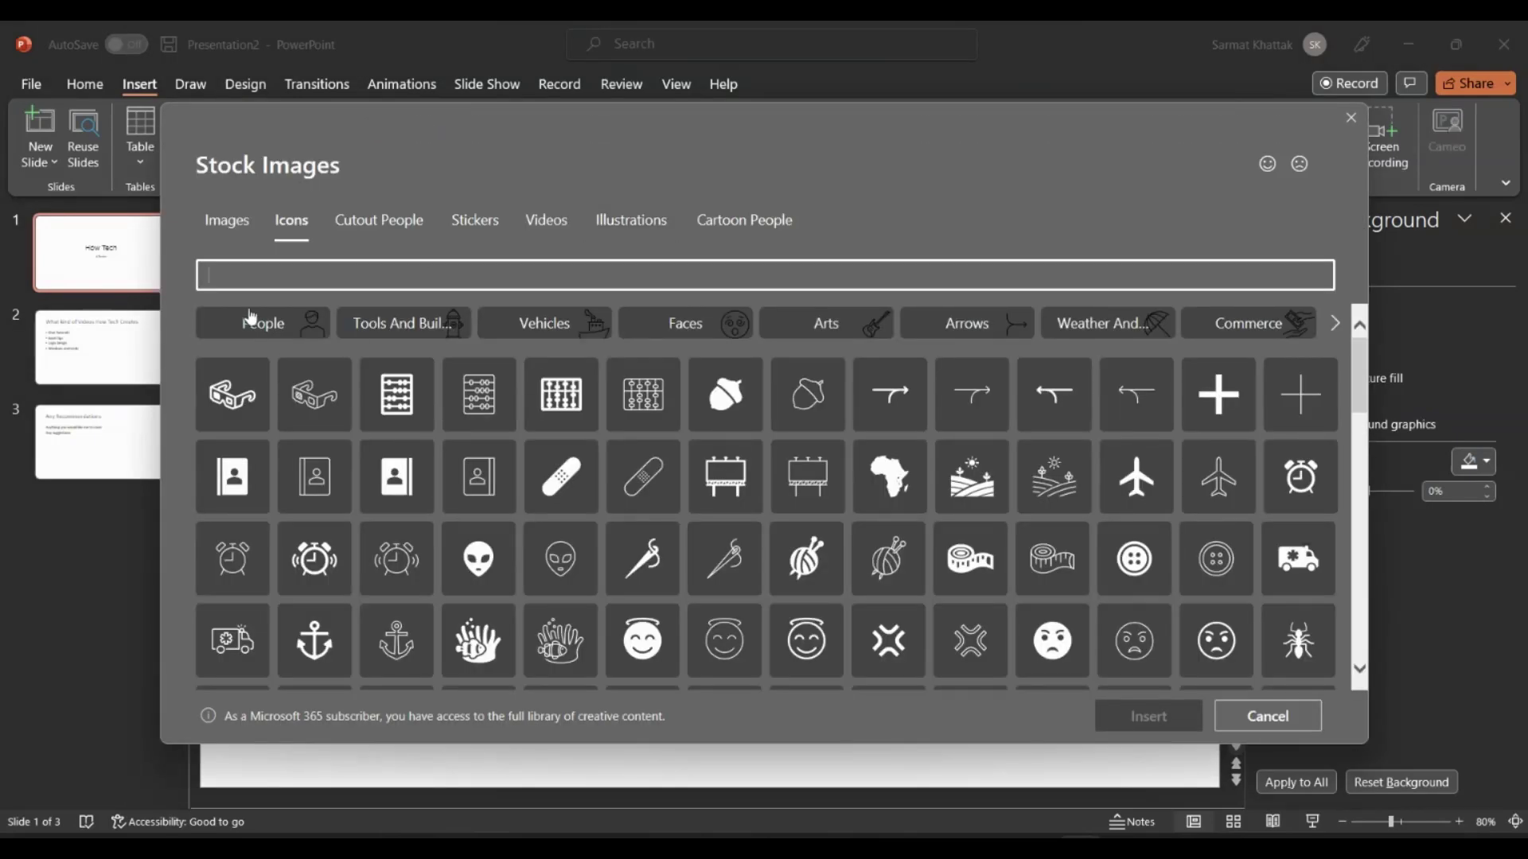
pyautogui.click(362, 233)
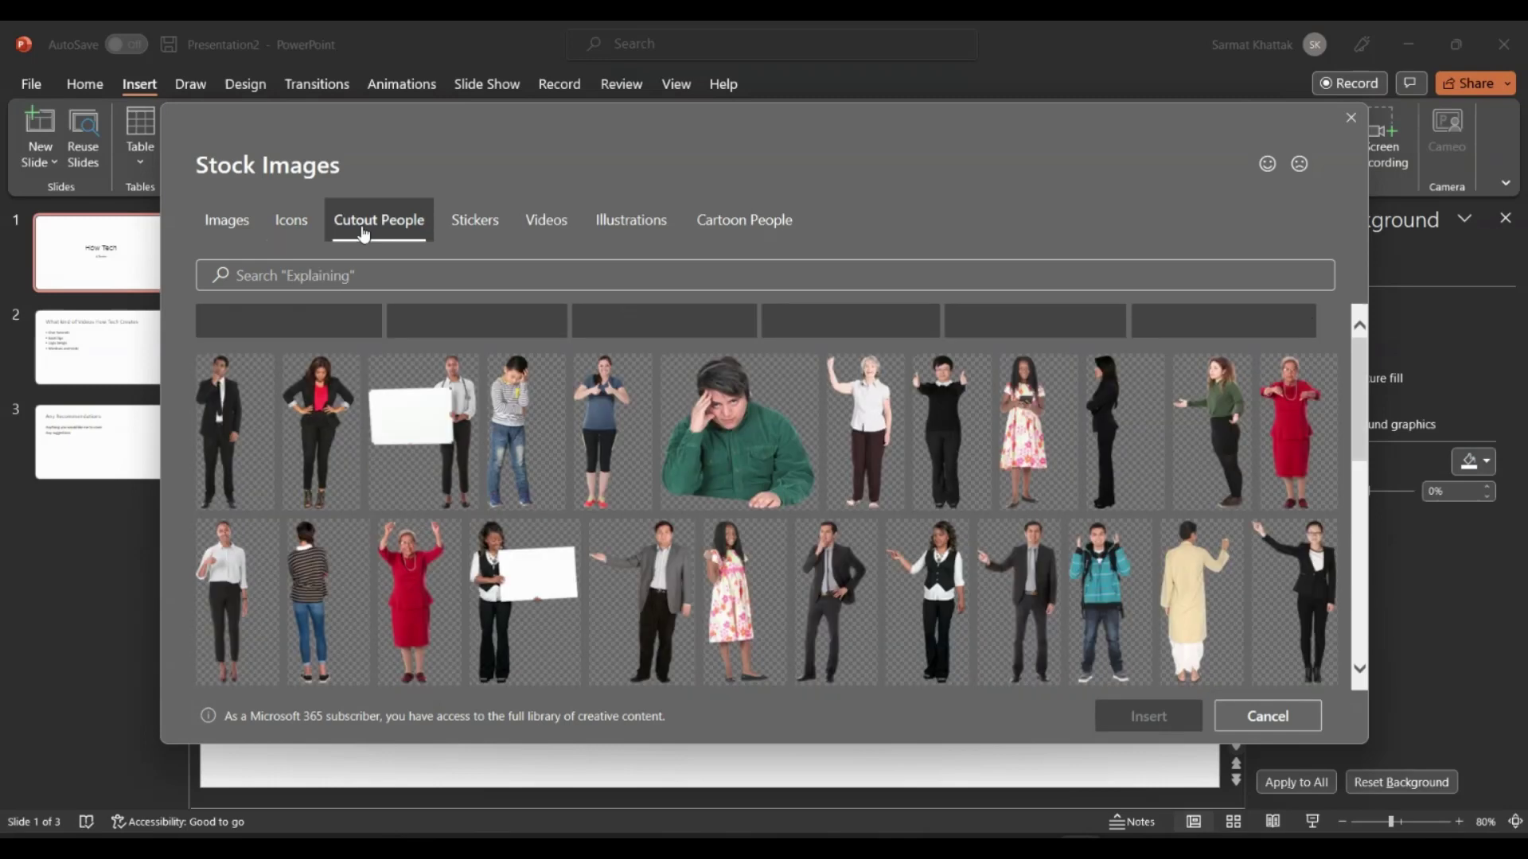
pyautogui.scroll(-4, 619, 490)
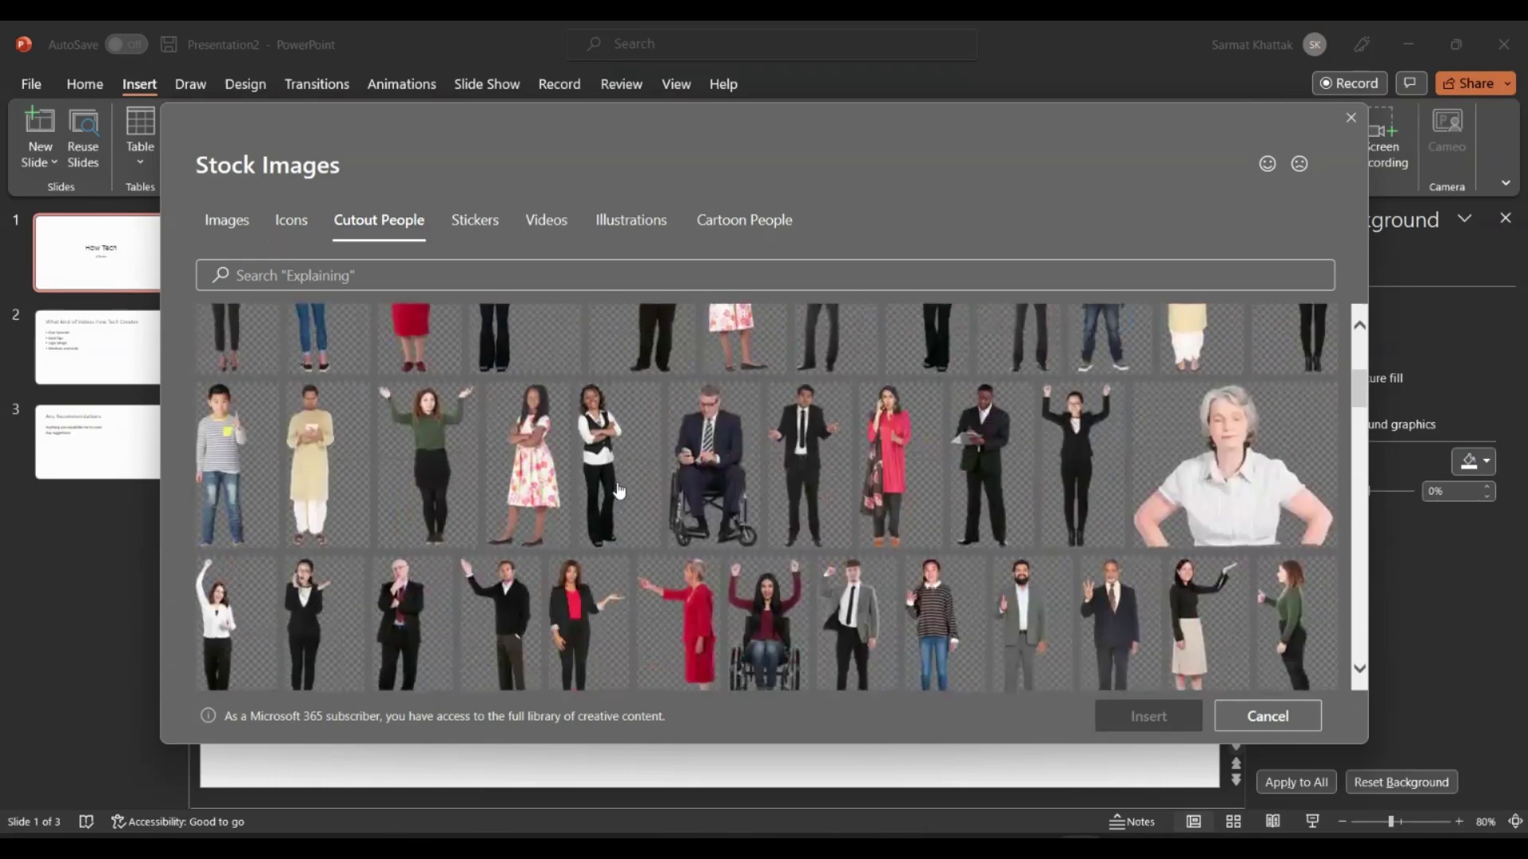
pyautogui.scroll(3, 619, 490)
pyautogui.scroll(-2, 619, 490)
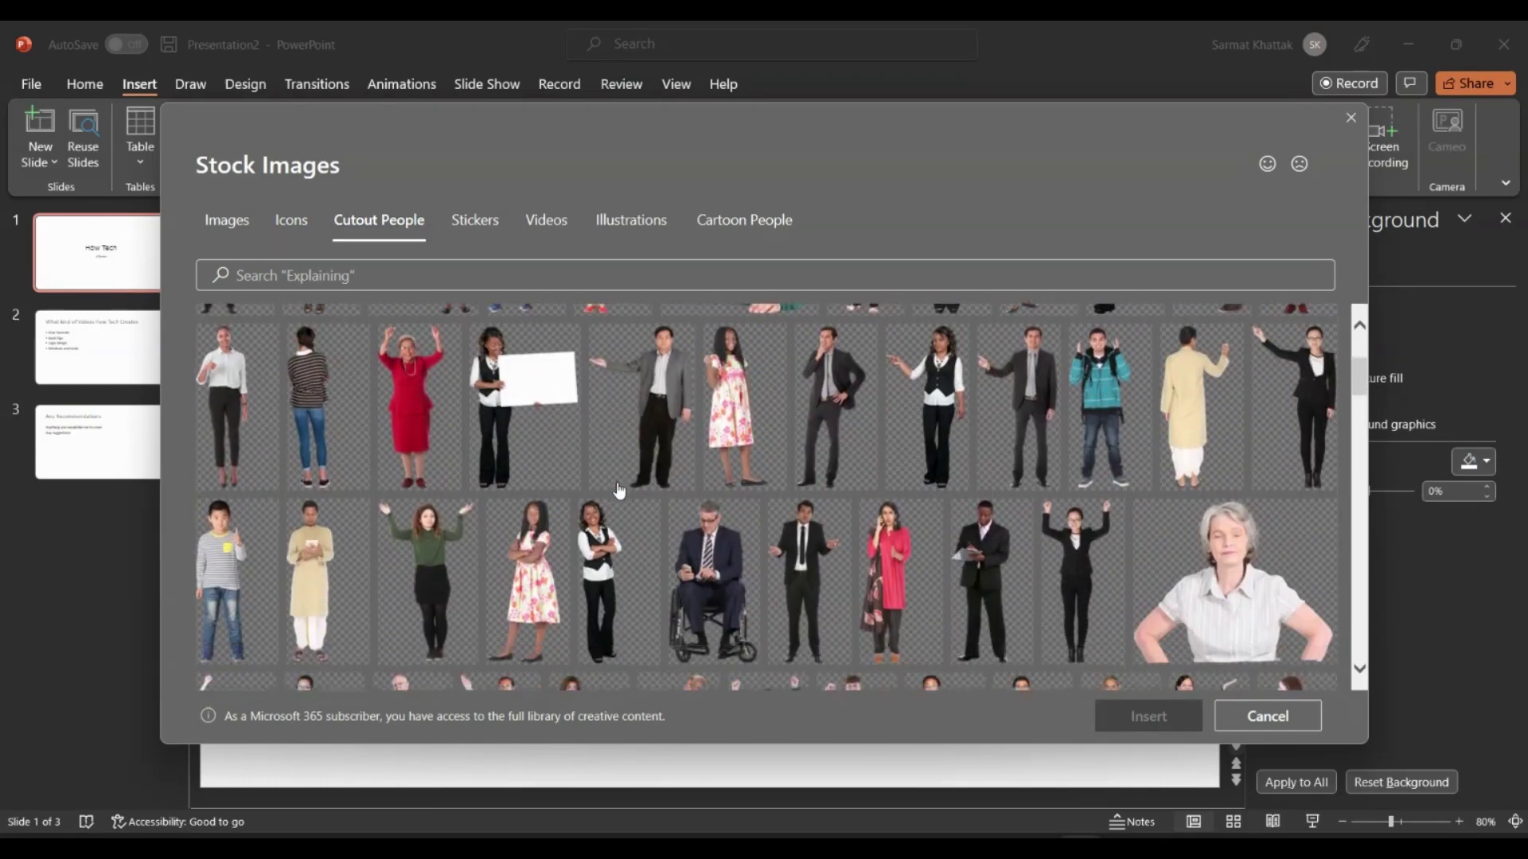
pyautogui.click(1046, 338)
pyautogui.click(1155, 717)
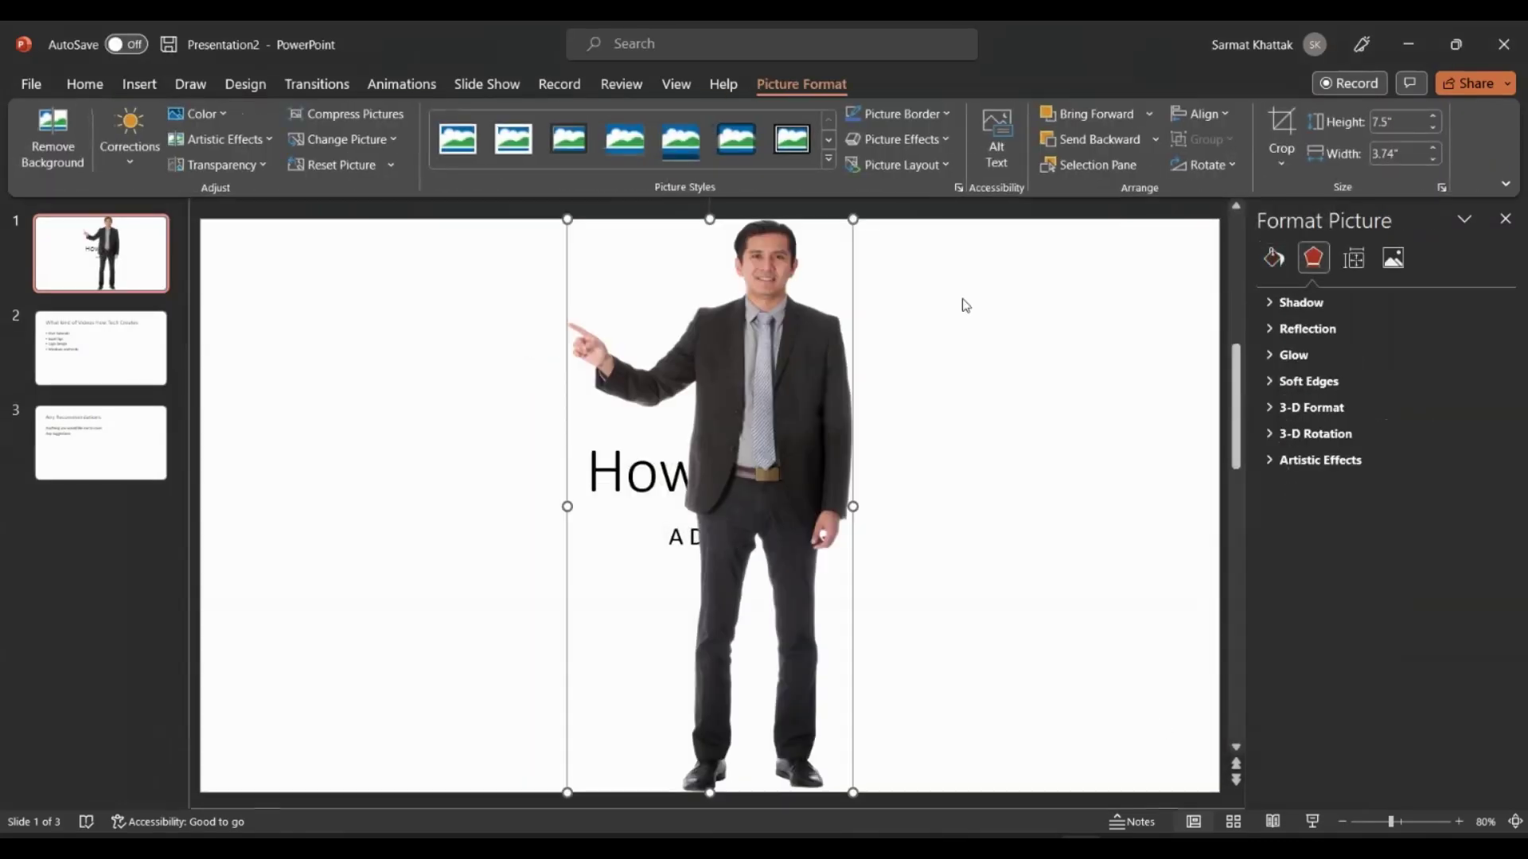
pyautogui.moveTo(853, 219); pyautogui.dragTo(684, 503)
pyautogui.moveTo(637, 605); pyautogui.dragTo(947, 548)
# - Pick the cloud-computer, laptop, coder and code icons in the stock icon library
pyautogui.click(710, 353)
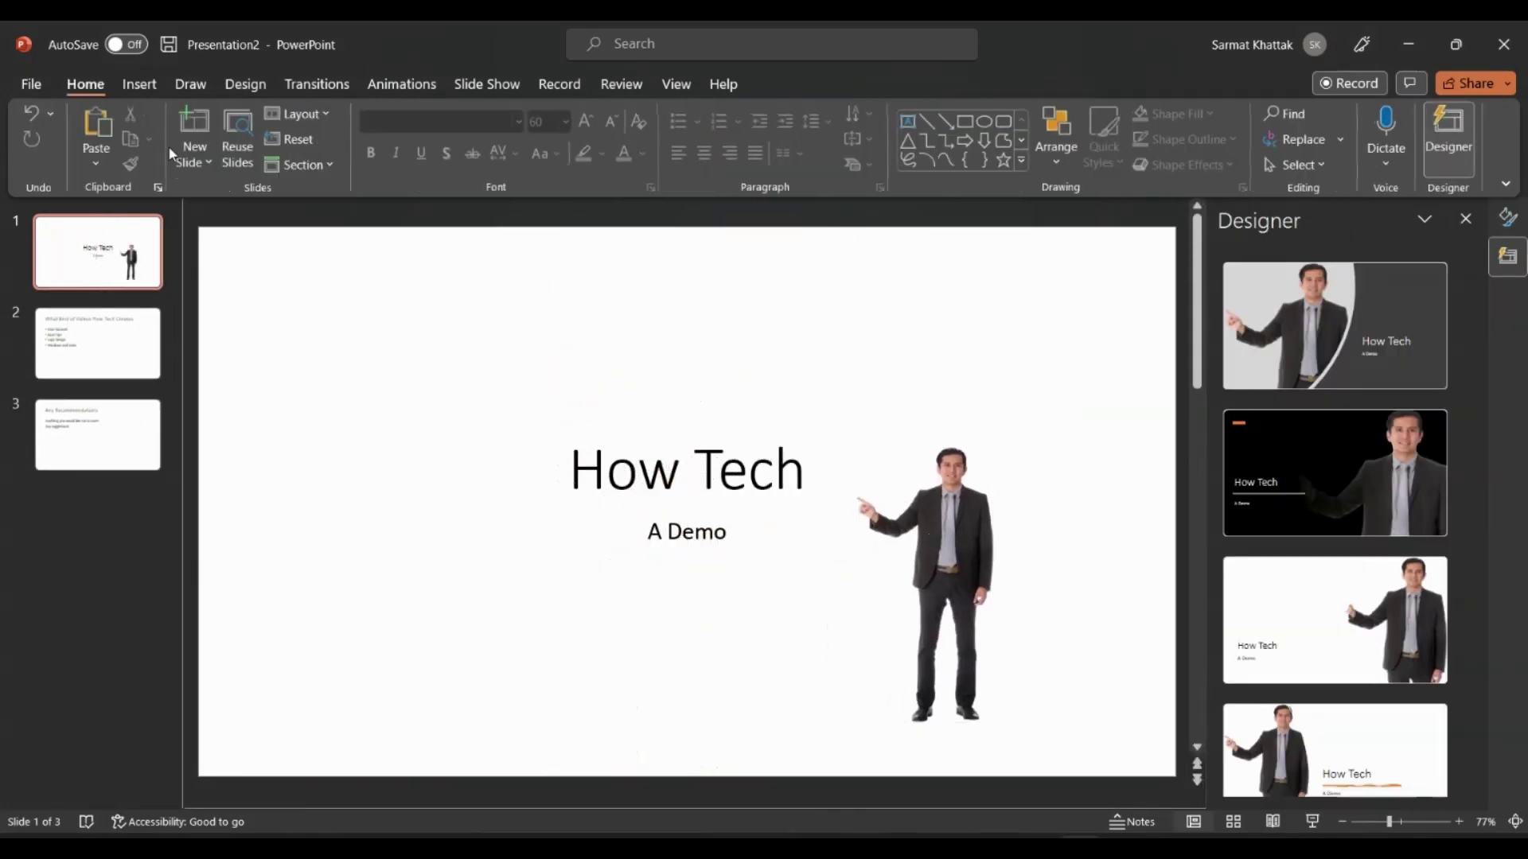
pyautogui.click(136, 86)
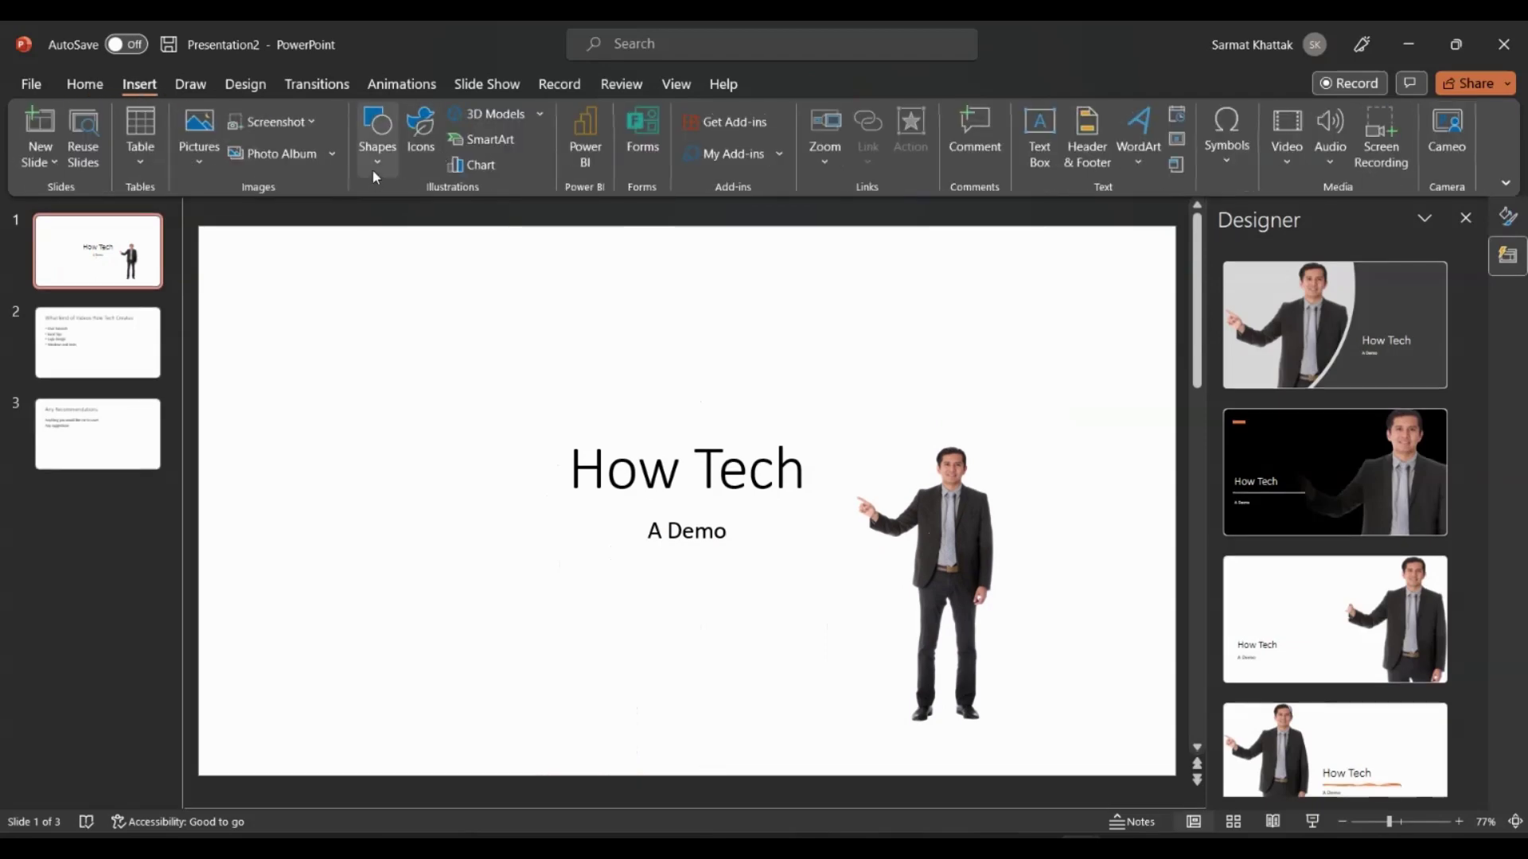
pyautogui.click(424, 143)
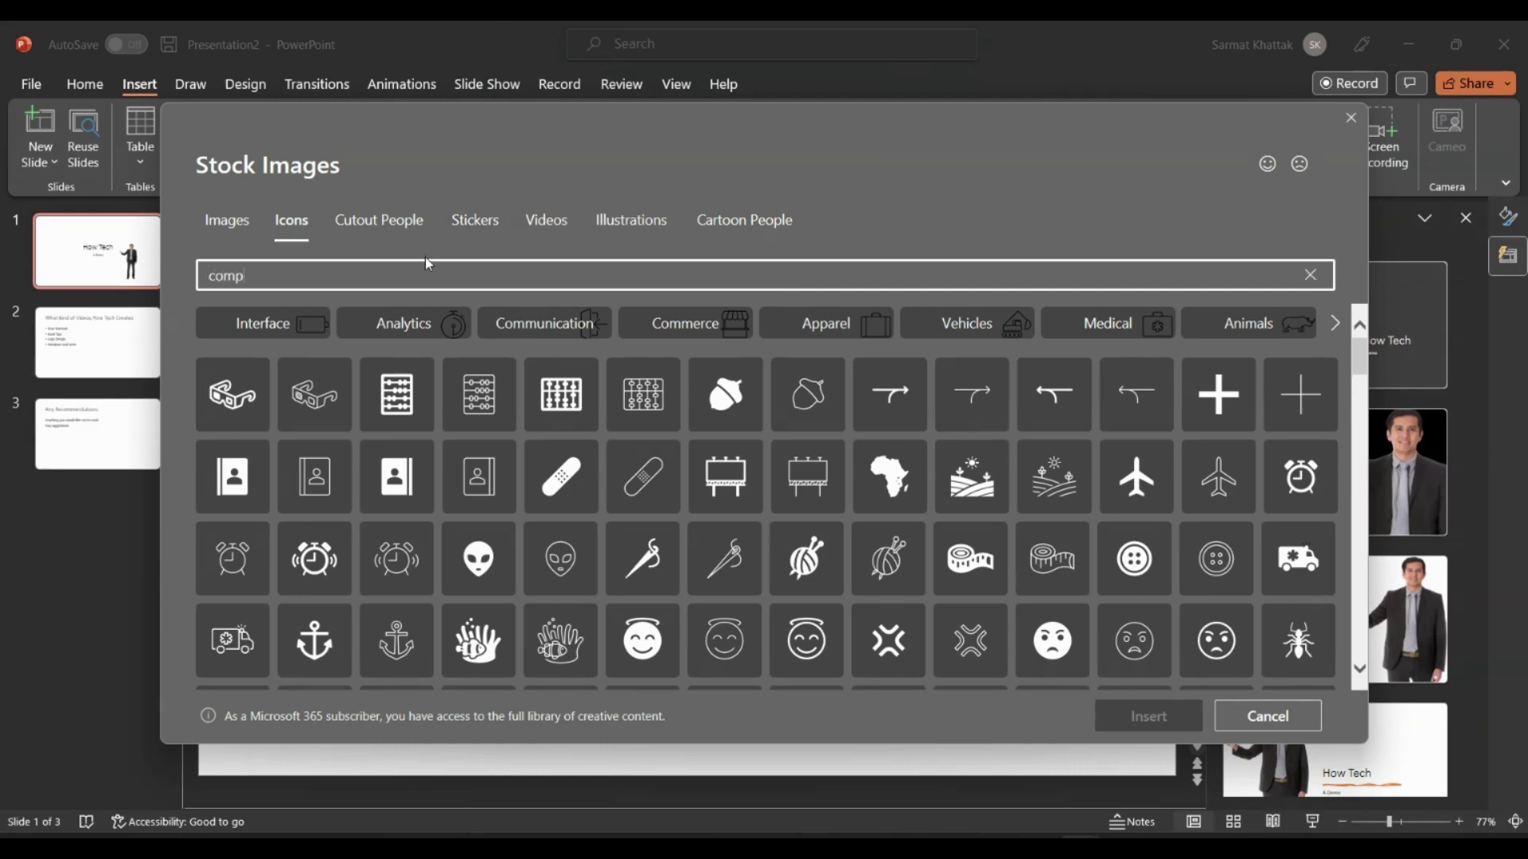
pyautogui.write('r')
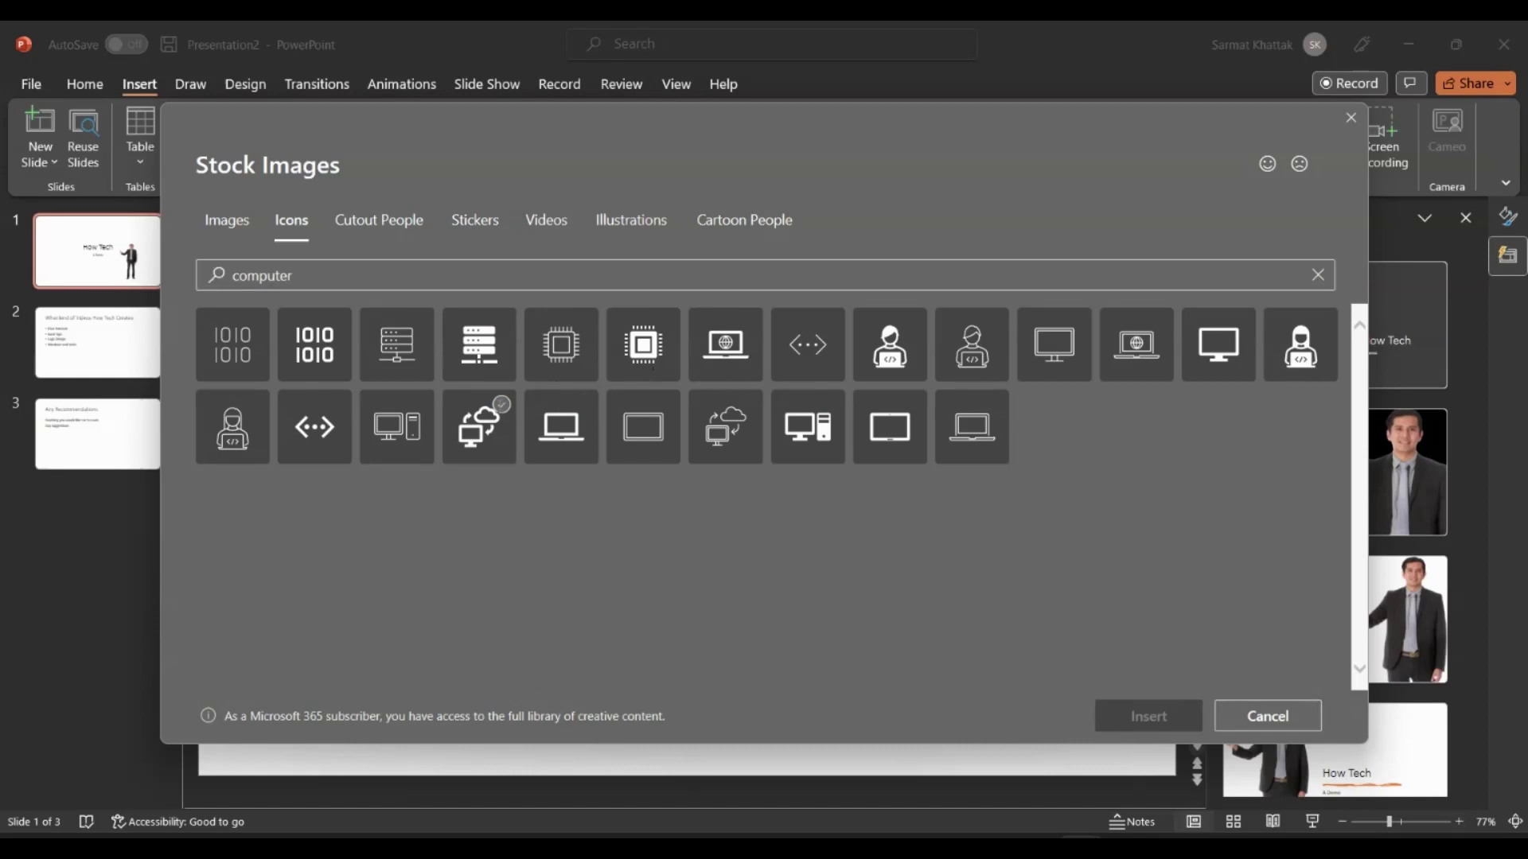
pyautogui.click(480, 426)
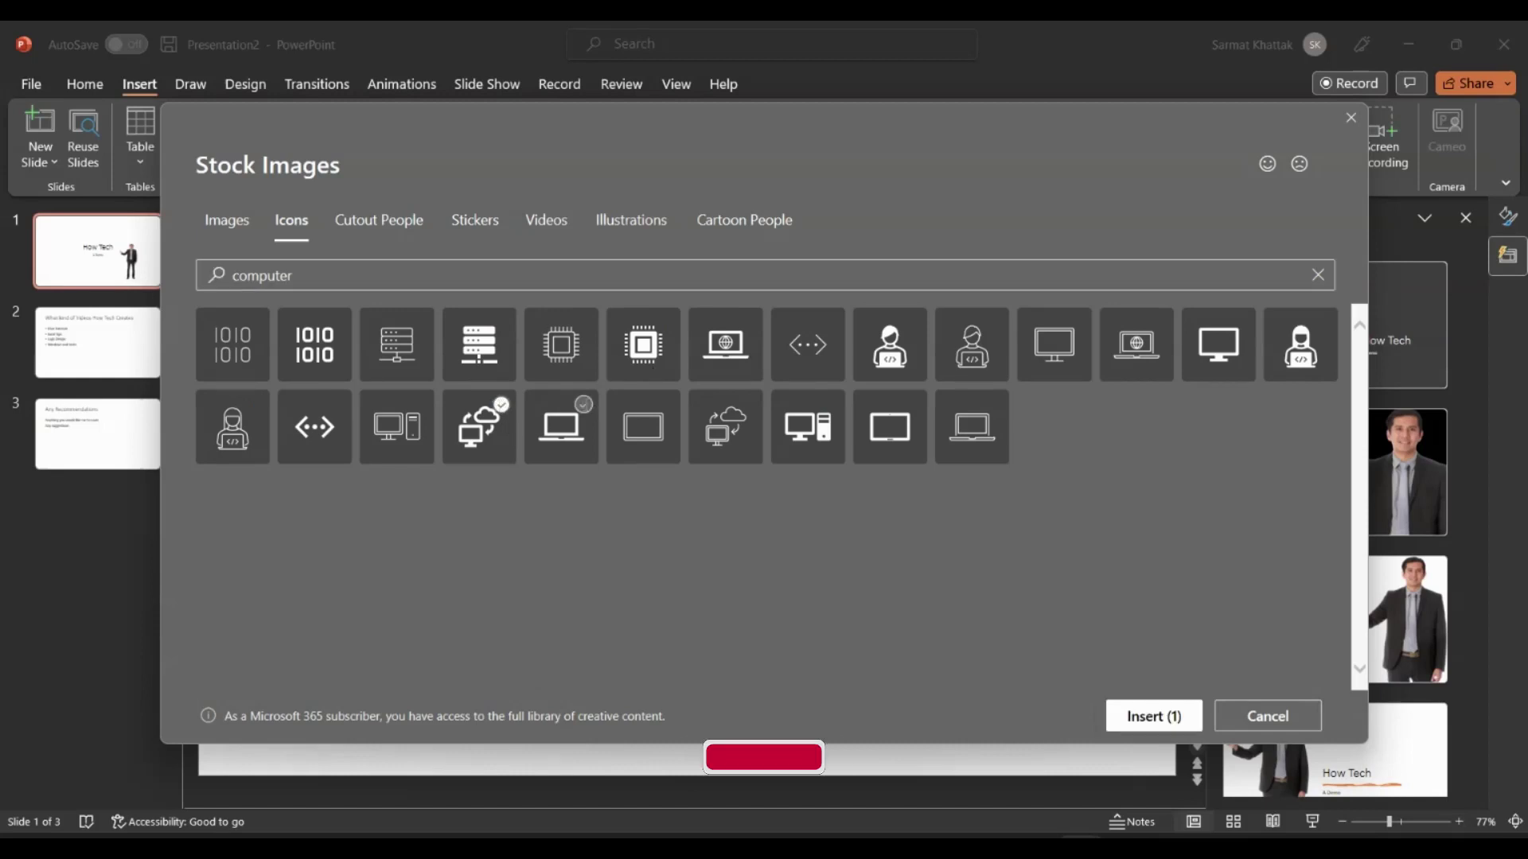
pyautogui.click(561, 427)
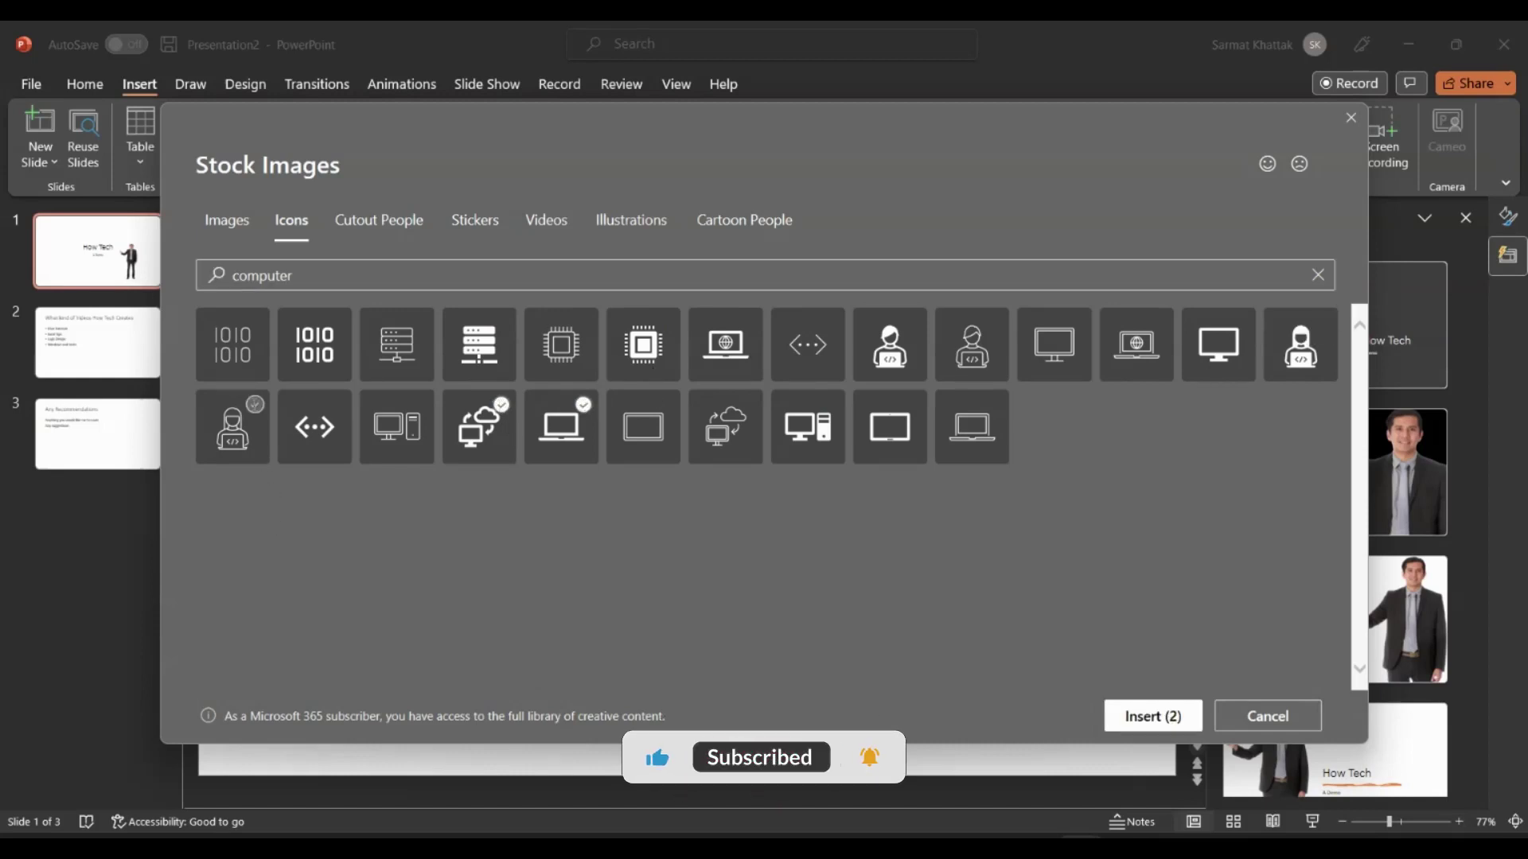
pyautogui.click(232, 426)
pyautogui.click(314, 426)
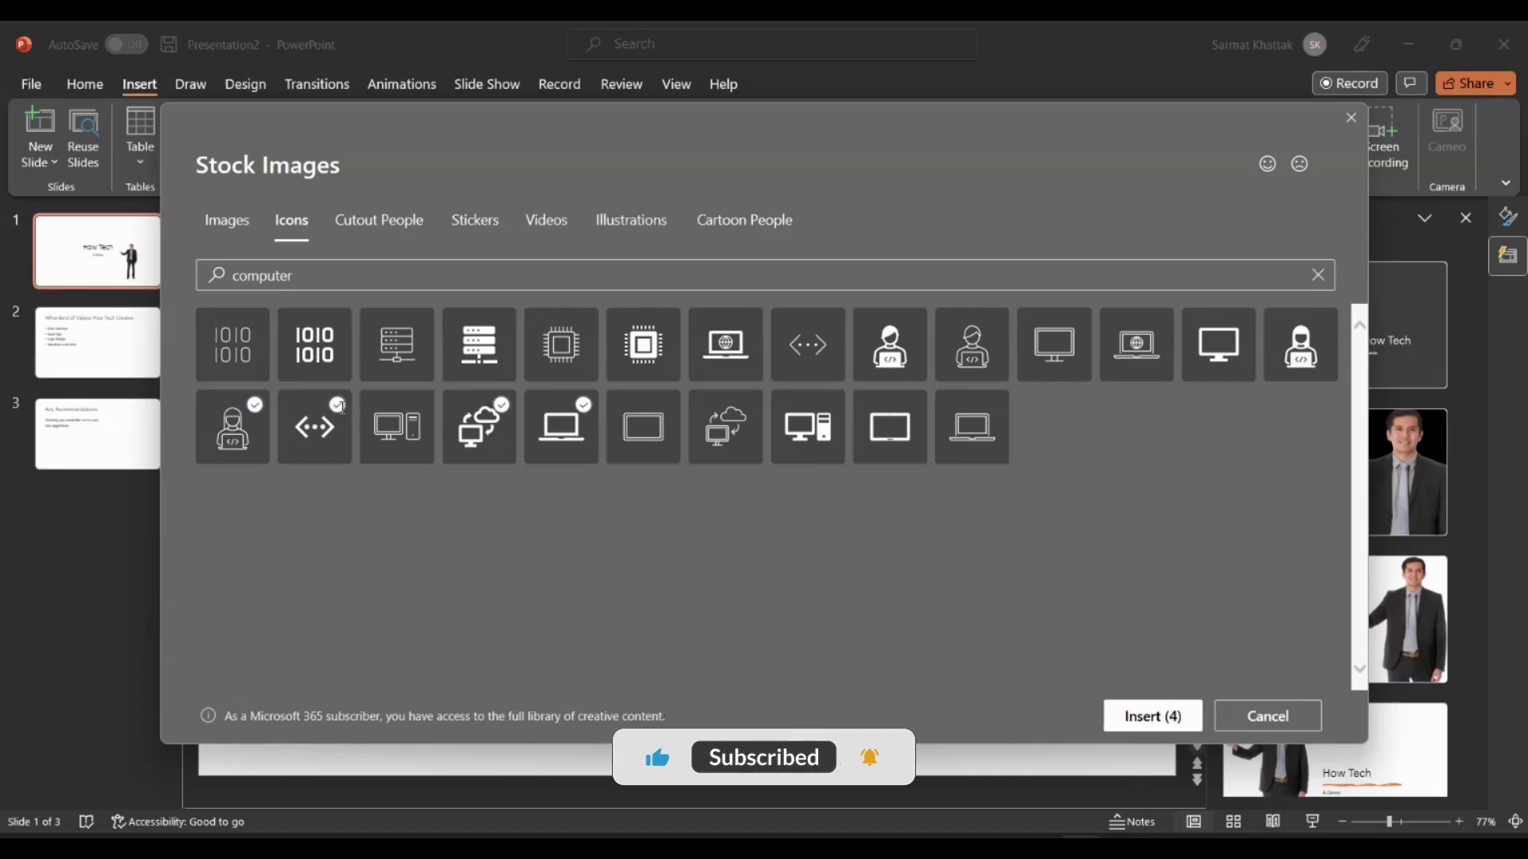
# - Search 'technology', add the QR code and mouse icons, and insert all six icons
pyautogui.doubleClick(344, 282)
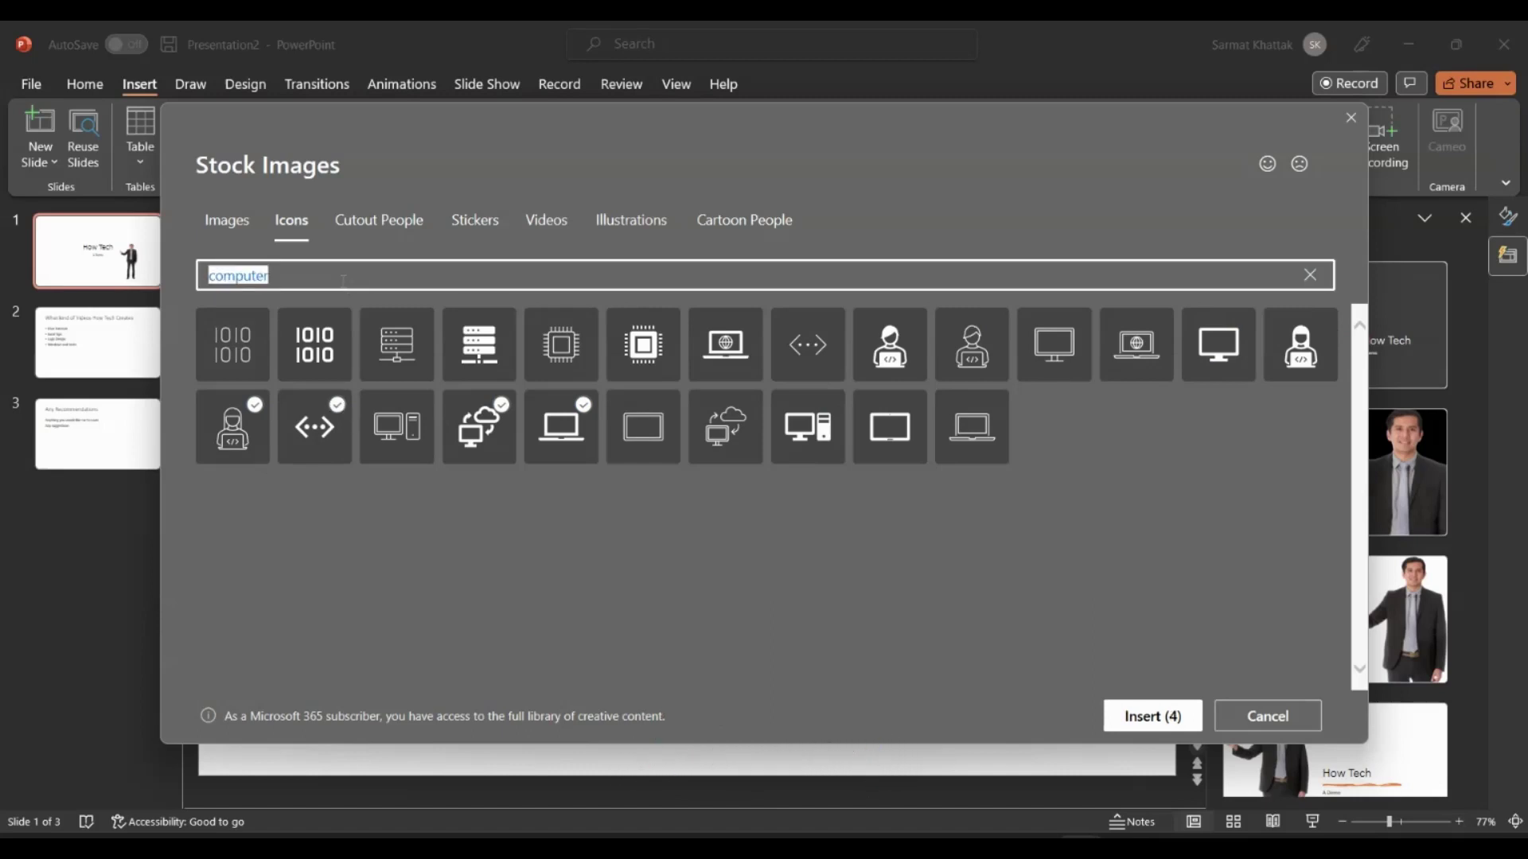
pyautogui.write('bar cod')
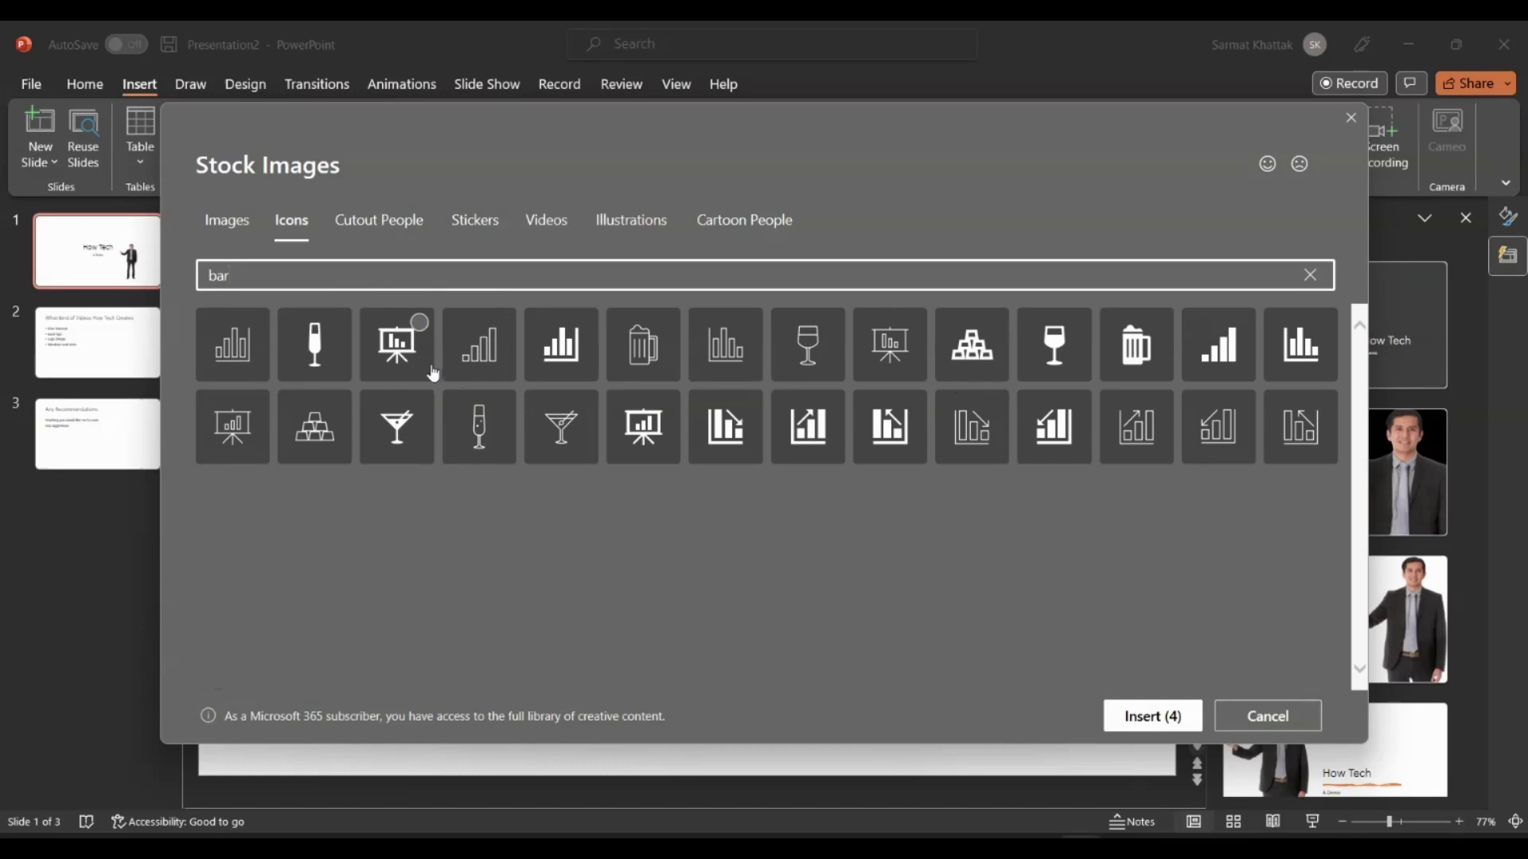
pyautogui.press('BackSpace')
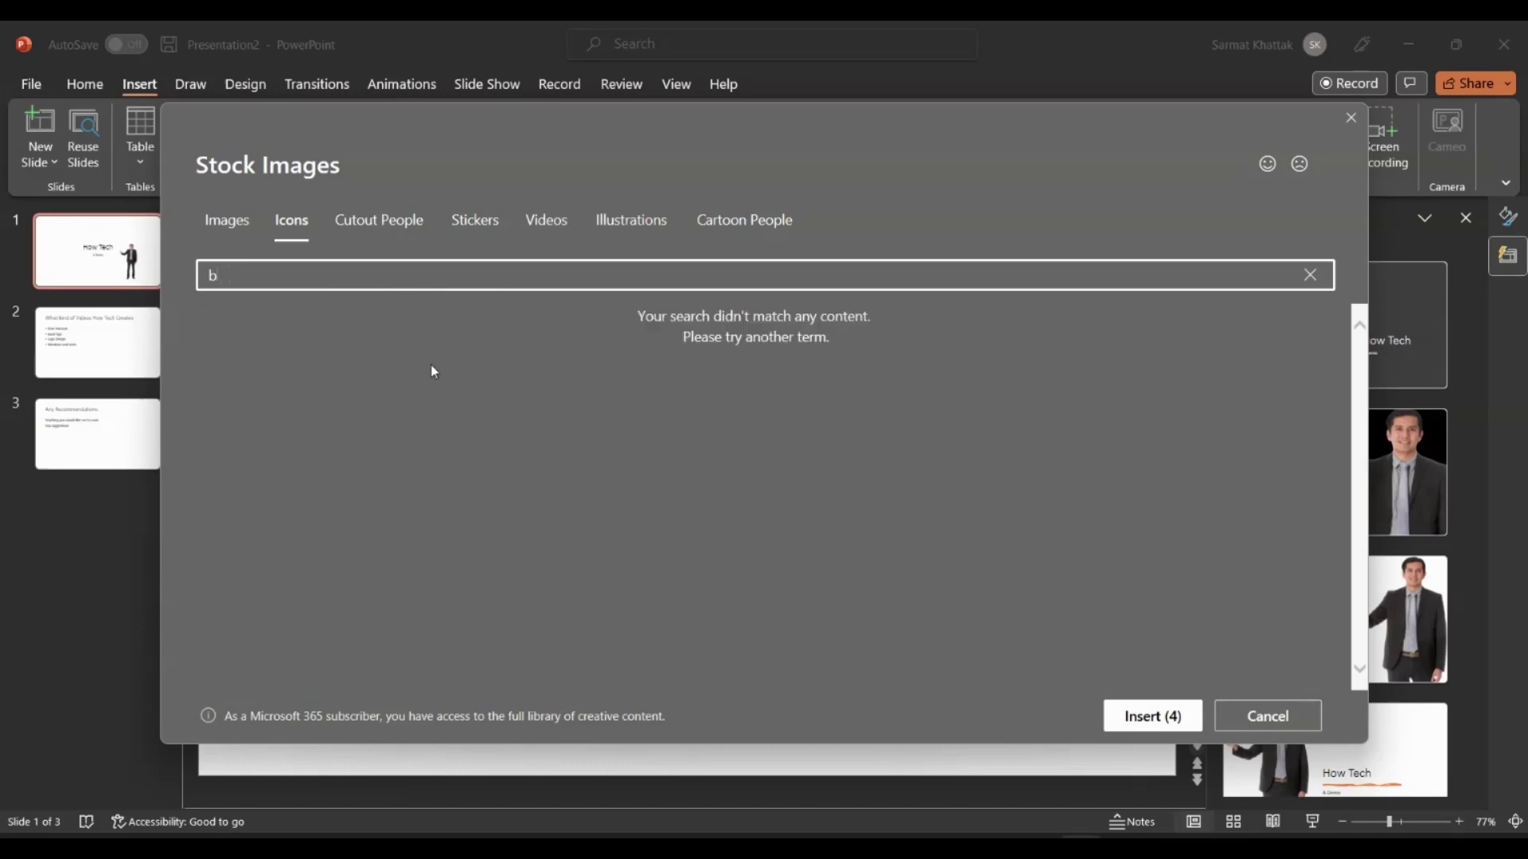
pyautogui.press('BackSpace')
pyautogui.write('technology')
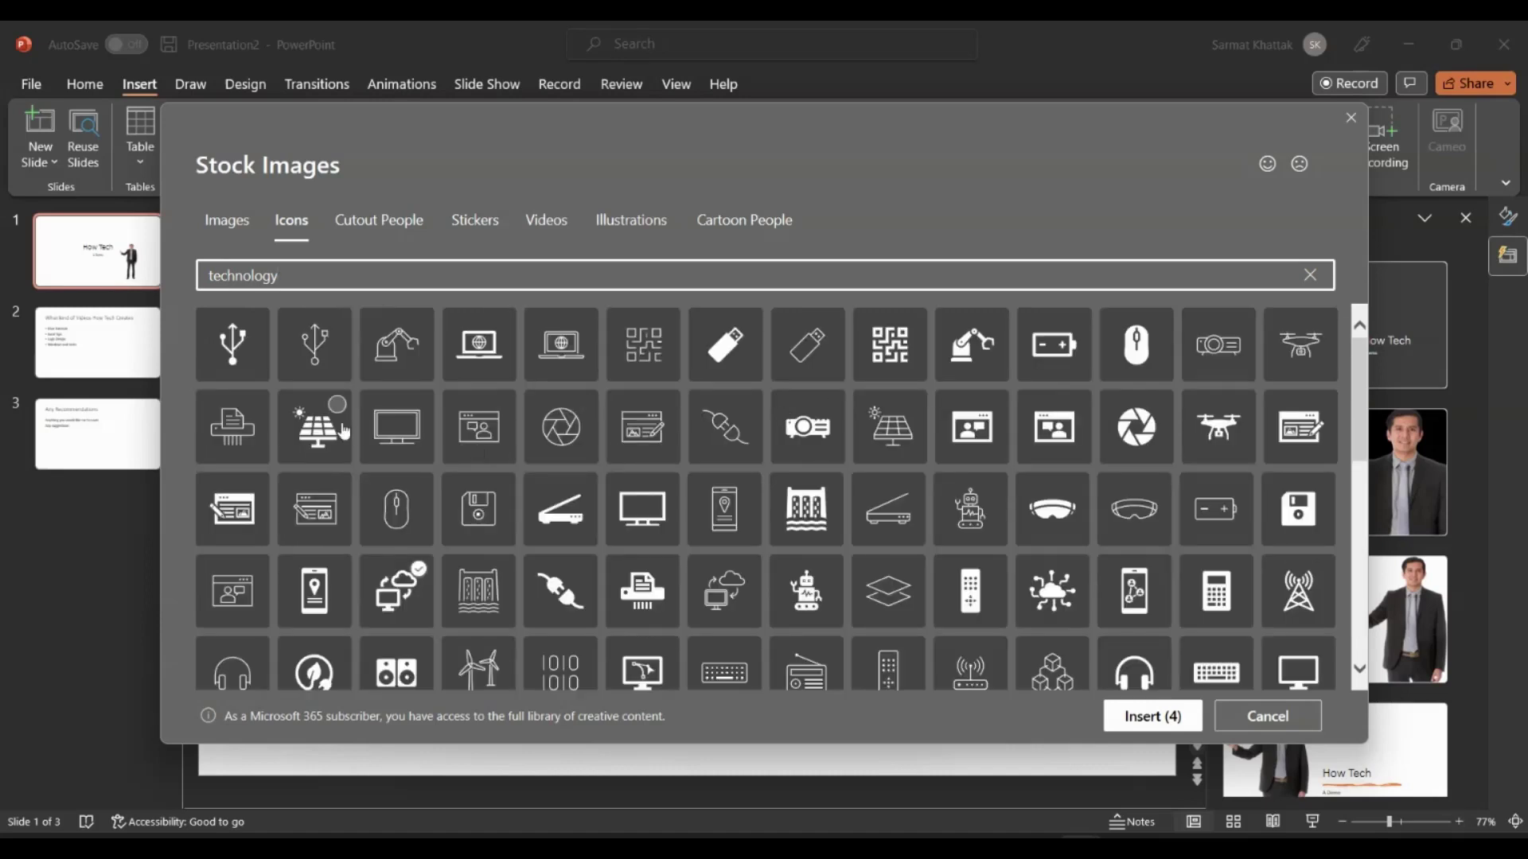
pyautogui.click(666, 323)
pyautogui.click(665, 323)
pyautogui.click(912, 322)
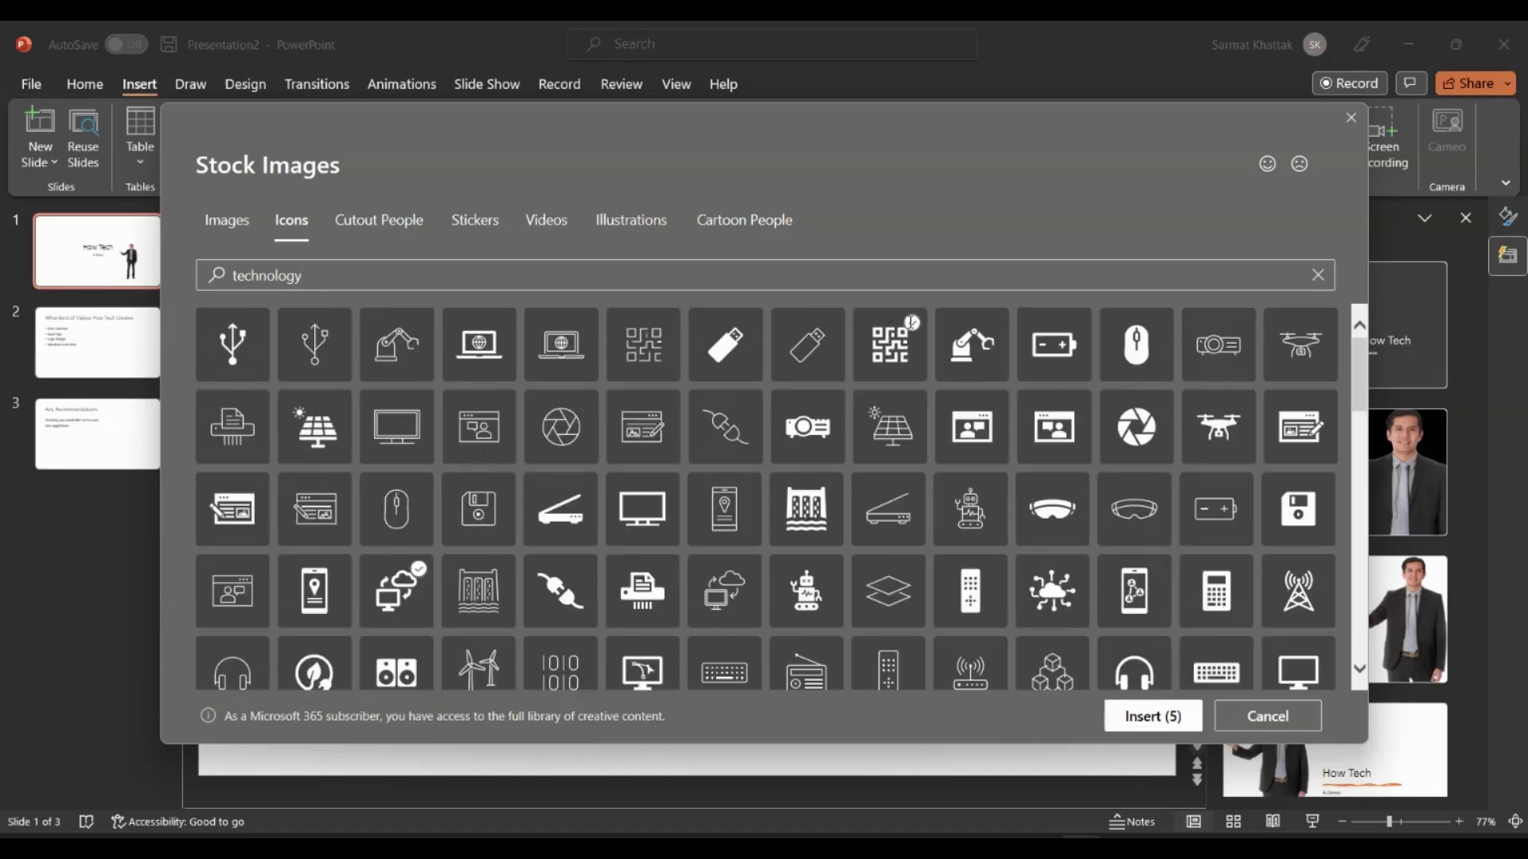
pyautogui.click(1159, 322)
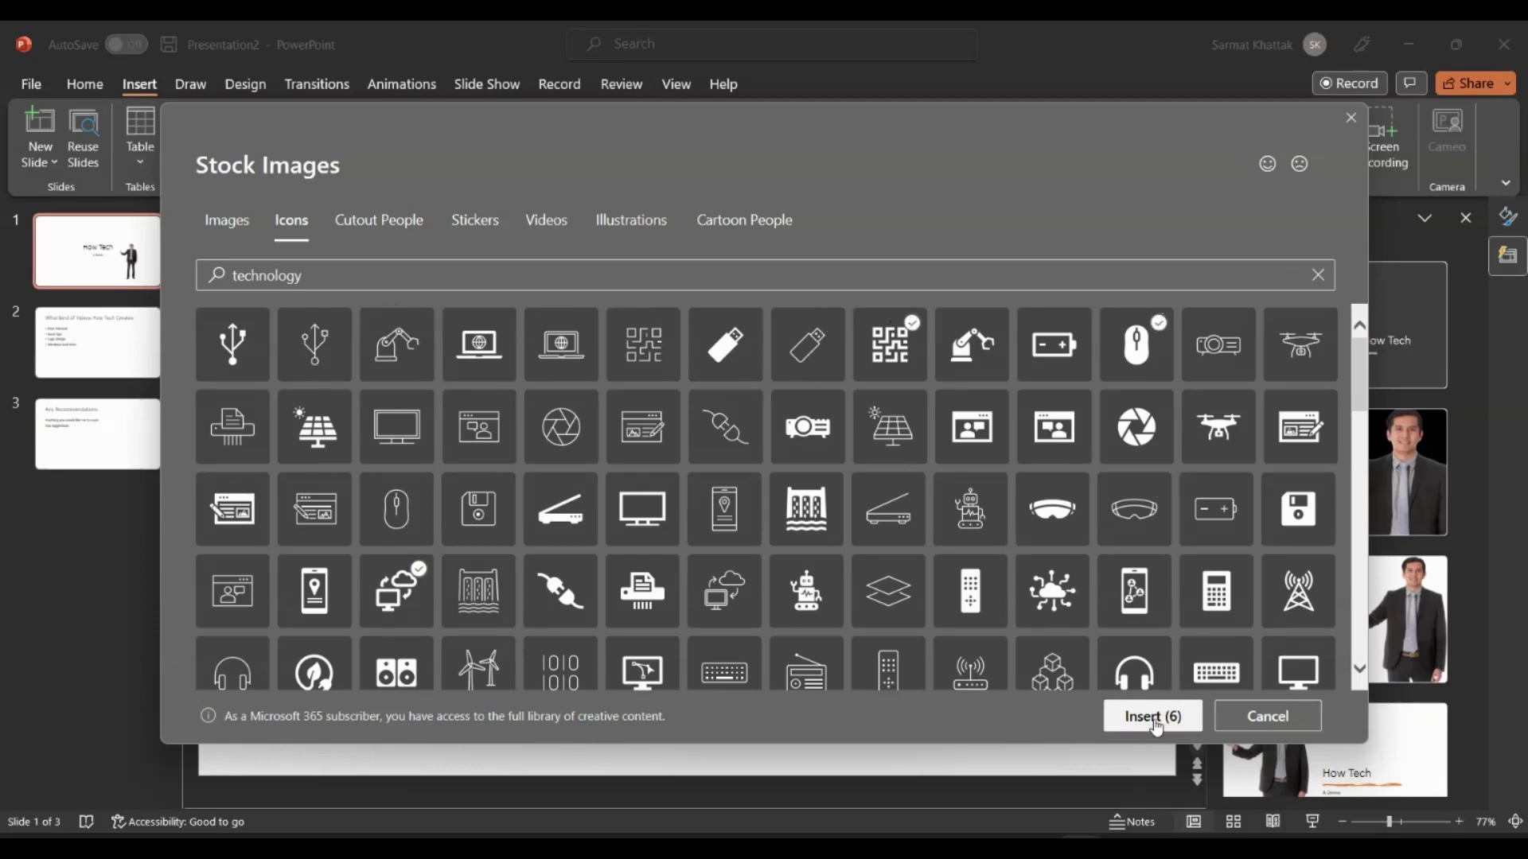
pyautogui.click(1153, 717)
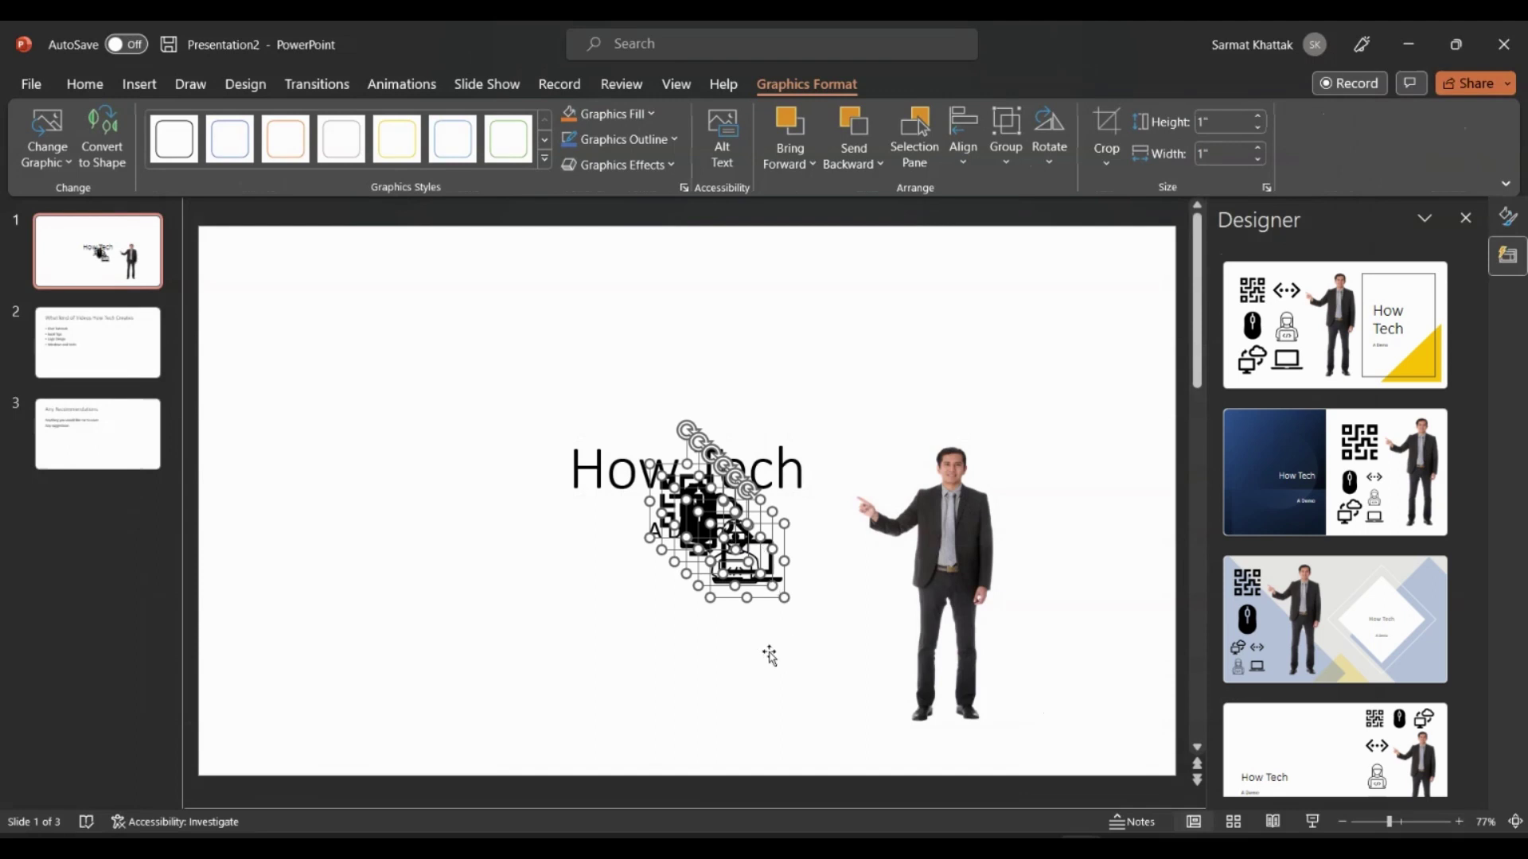
# - Apply the third design idea: icons and businessman above a boxed How Tech title with orange band
pyautogui.click(765, 665)
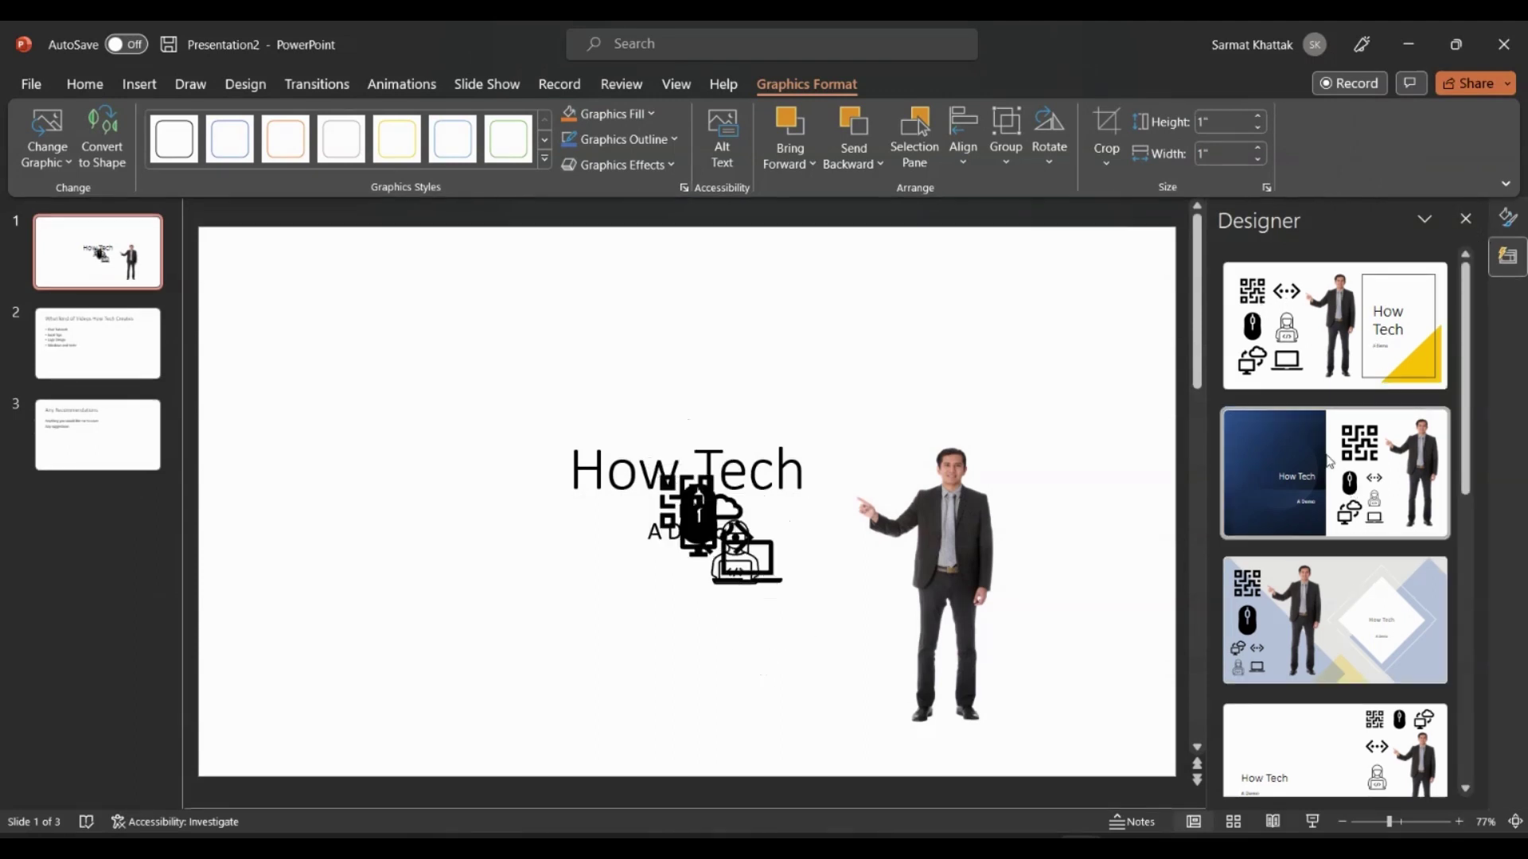
pyautogui.scroll(-10, 1351, 519)
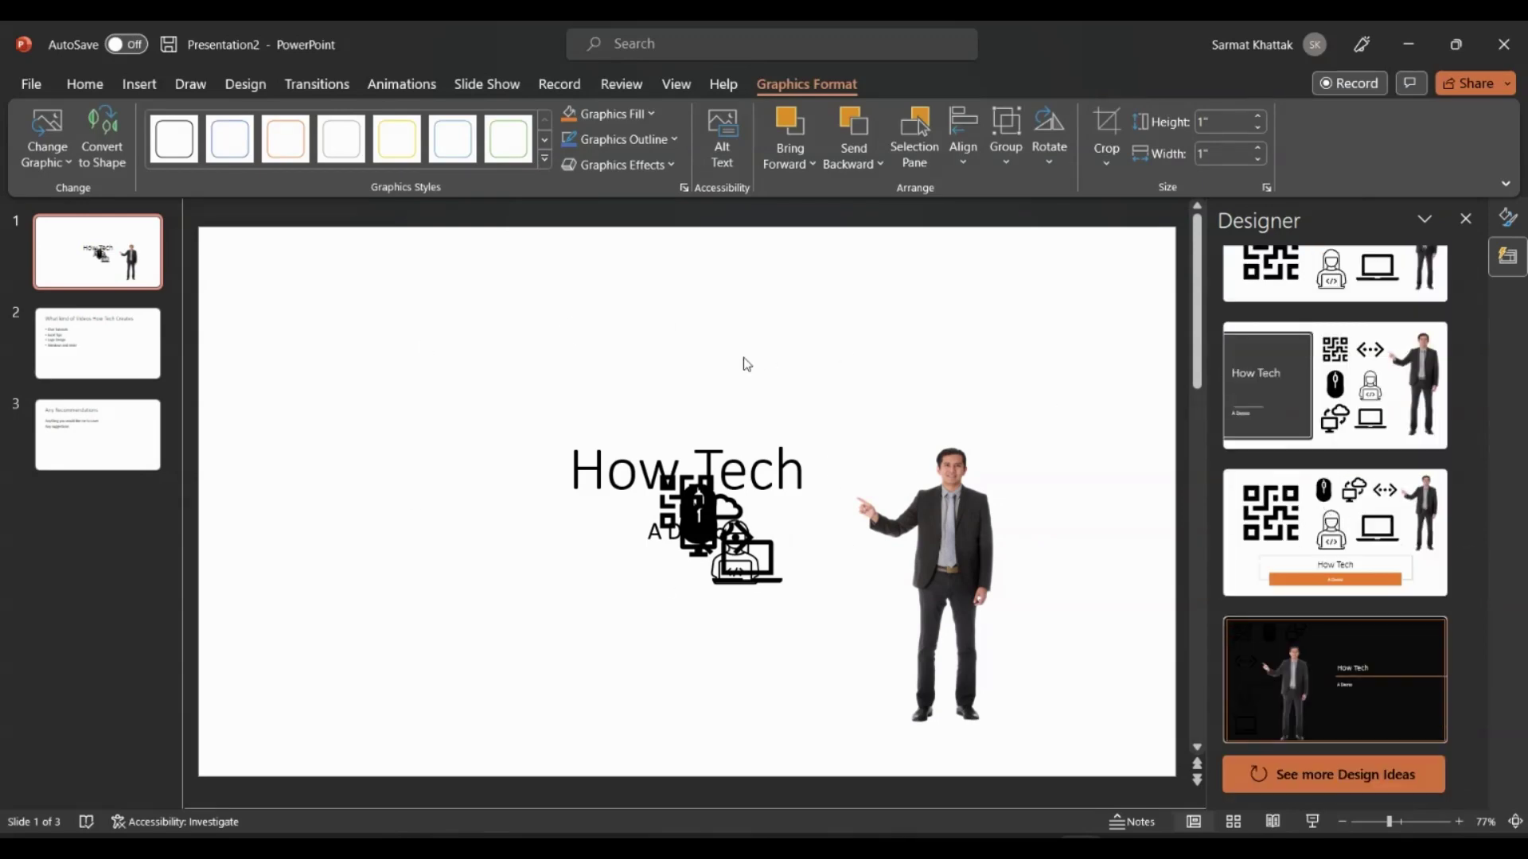
pyautogui.click(1375, 530)
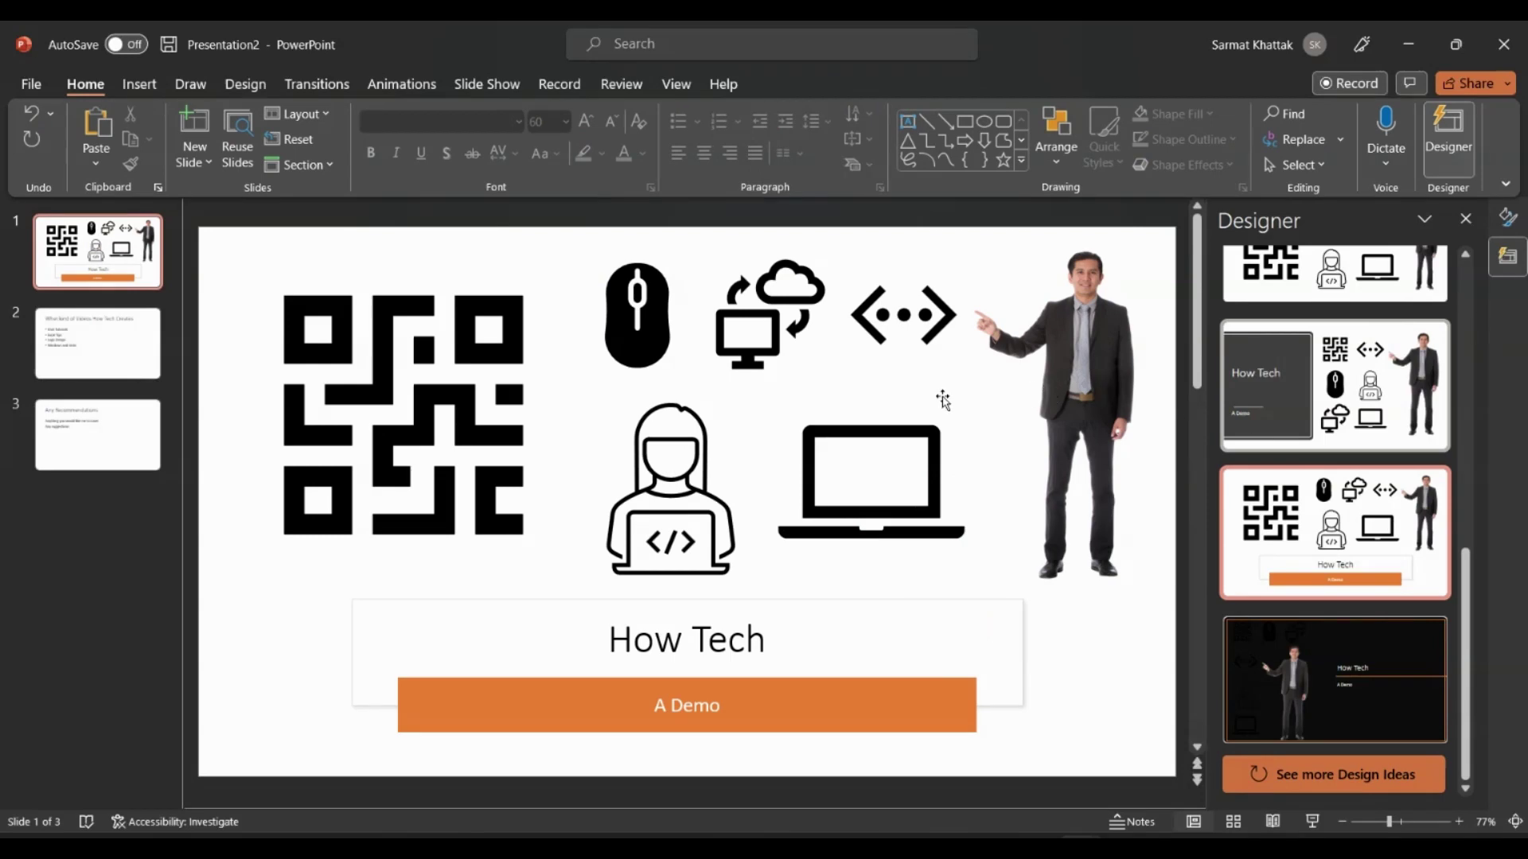
pyautogui.scroll(1, 1353, 398)
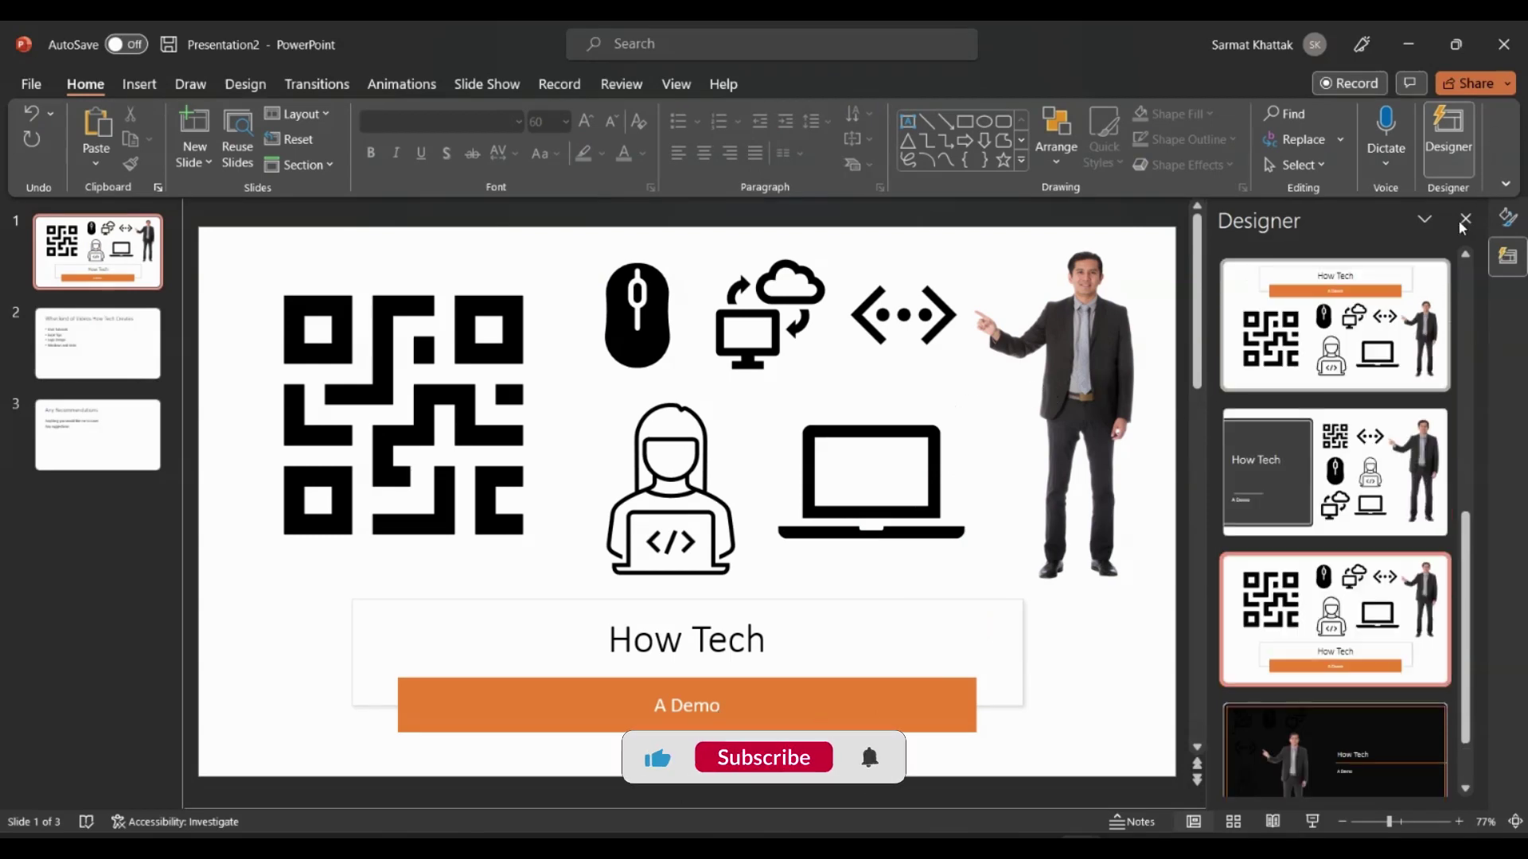
# - Undo the design idea and arrange the code, coder, cloud, mouse, QR and laptop icons around the title
pyautogui.hotkey('ctrl', 'z')
pyautogui.moveTo(694, 521); pyautogui.dragTo(378, 327)
pyautogui.moveTo(699, 522); pyautogui.dragTo(383, 584)
pyautogui.moveTo(702, 528); pyautogui.dragTo(710, 330)
pyautogui.moveTo(679, 509); pyautogui.dragTo(765, 692)
pyautogui.moveTo(680, 495); pyautogui.dragTo(976, 331)
pyautogui.moveTo(725, 551); pyautogui.dragTo(331, 472)
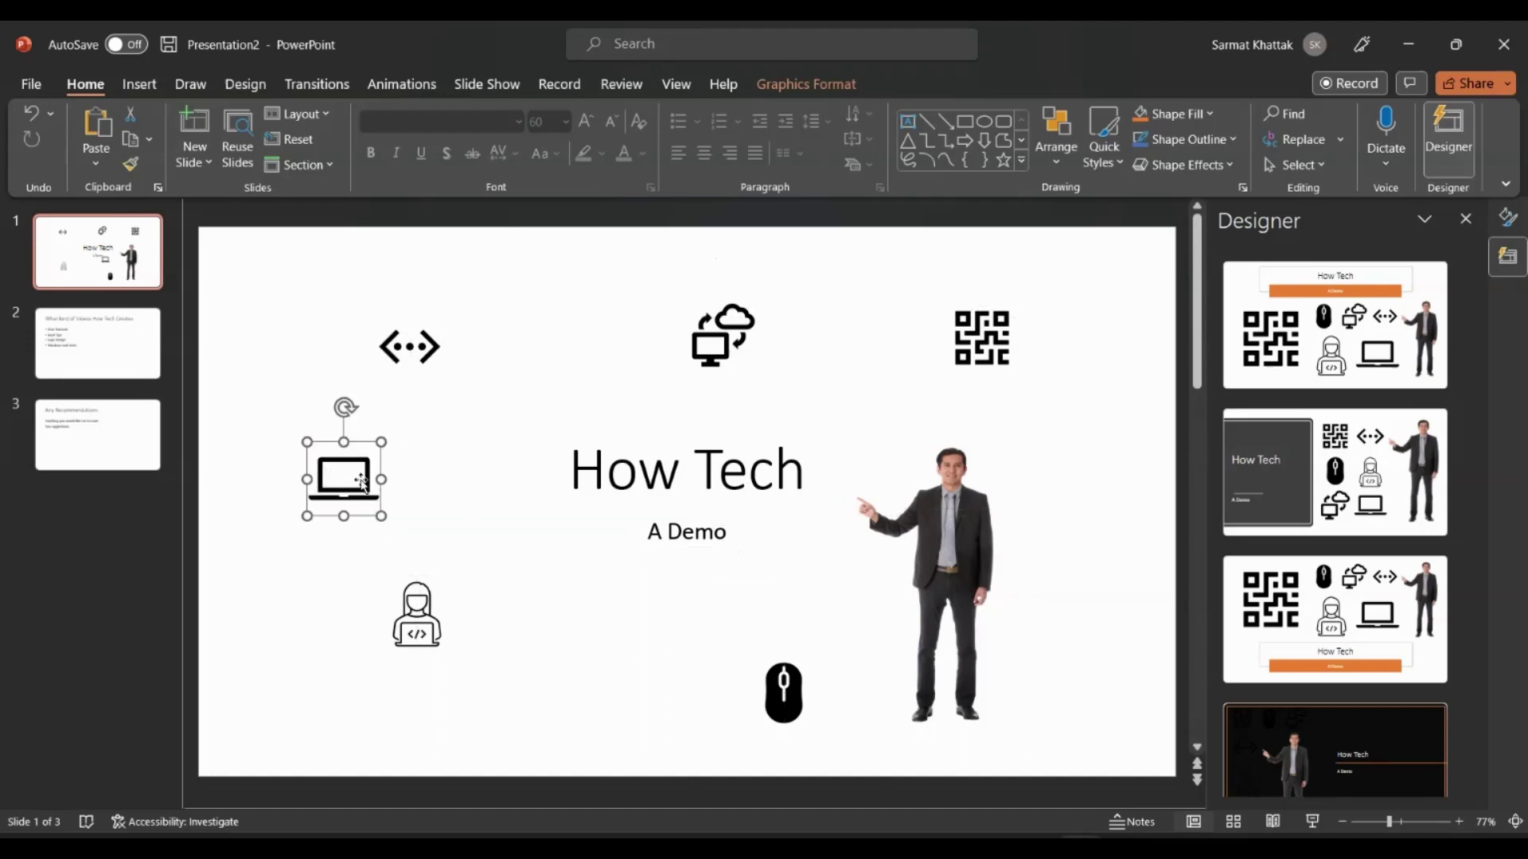
pyautogui.moveTo(790, 682); pyautogui.dragTo(762, 665)
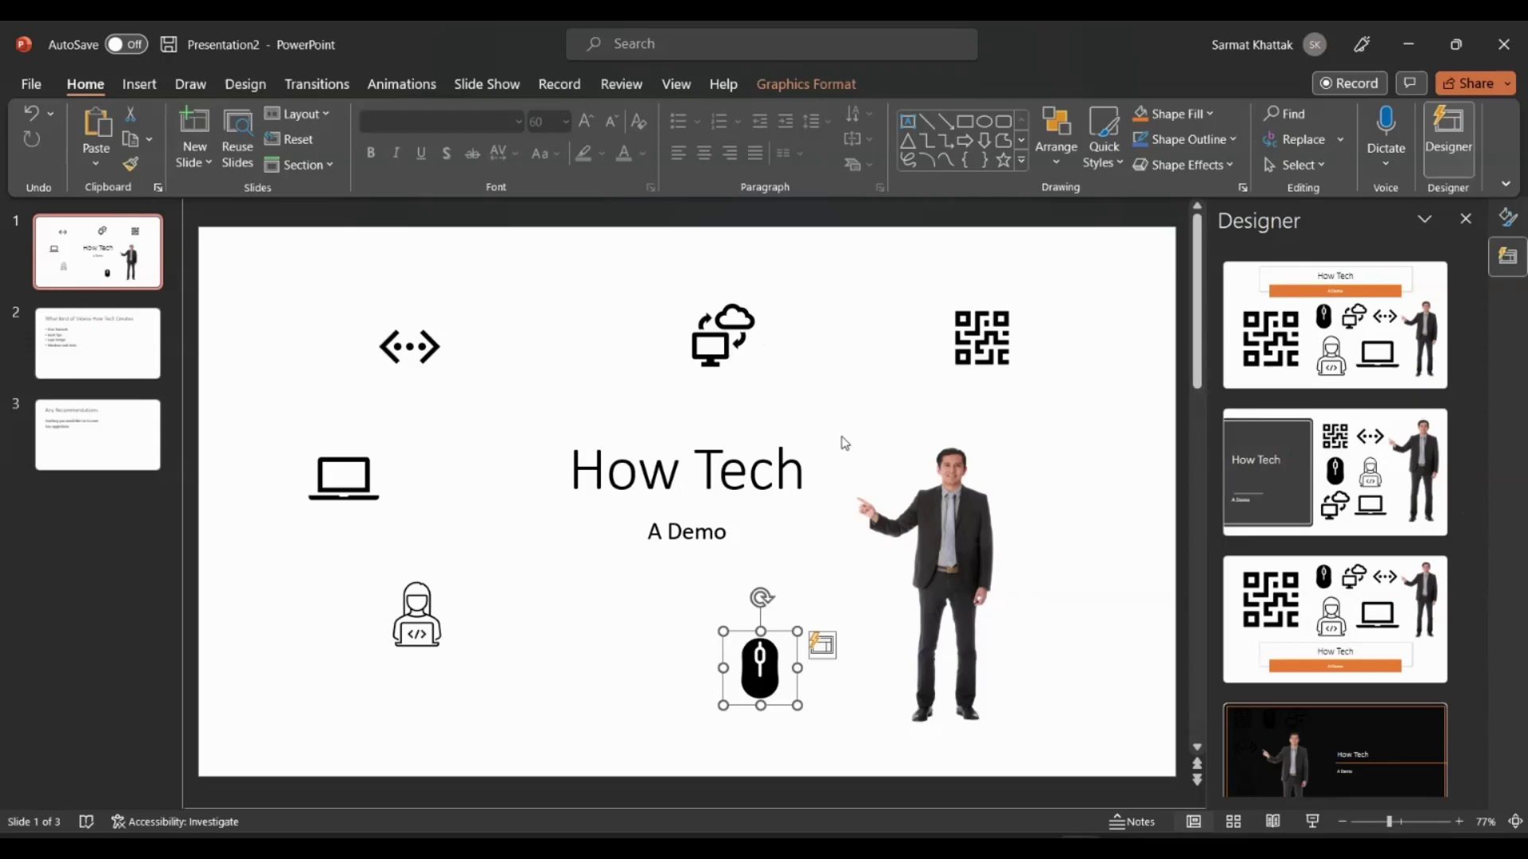
# - Request more design ideas and try the first and third suggestions on the title slide
pyautogui.scroll(-1, 1369, 584)
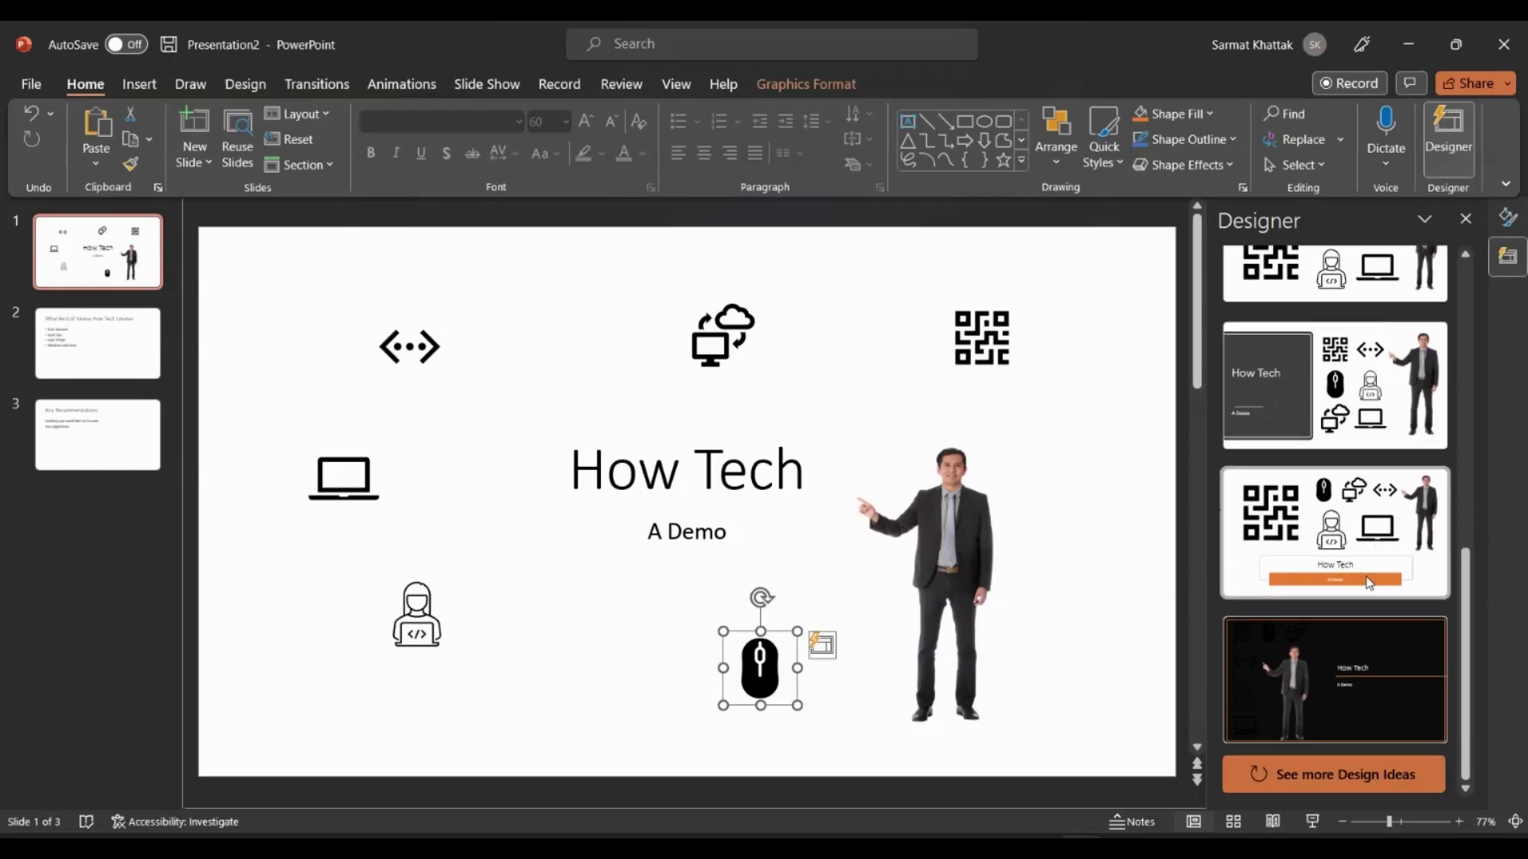
pyautogui.click(1356, 776)
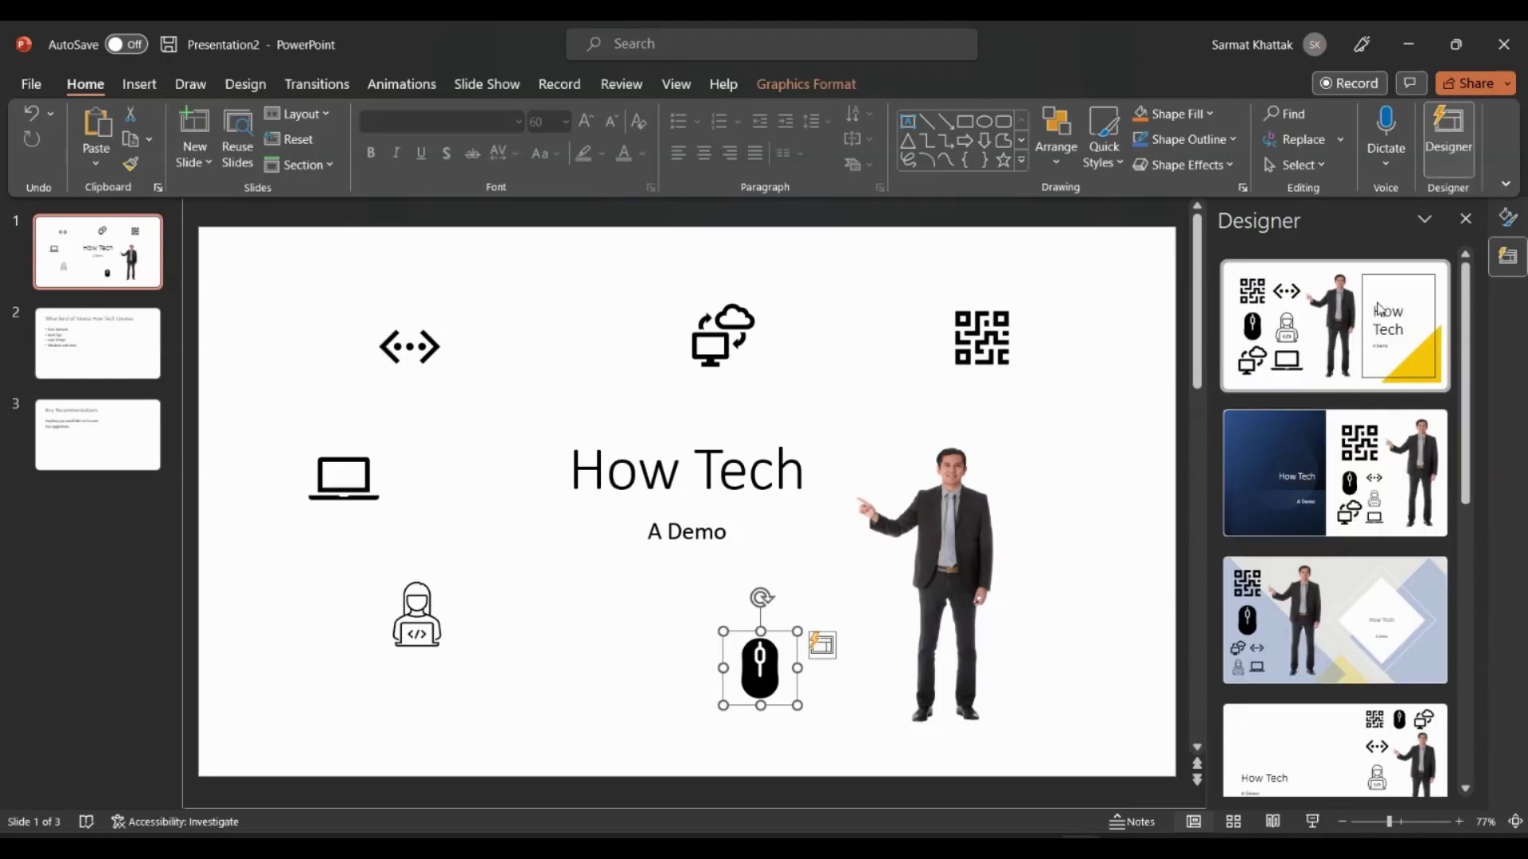
pyautogui.click(1380, 309)
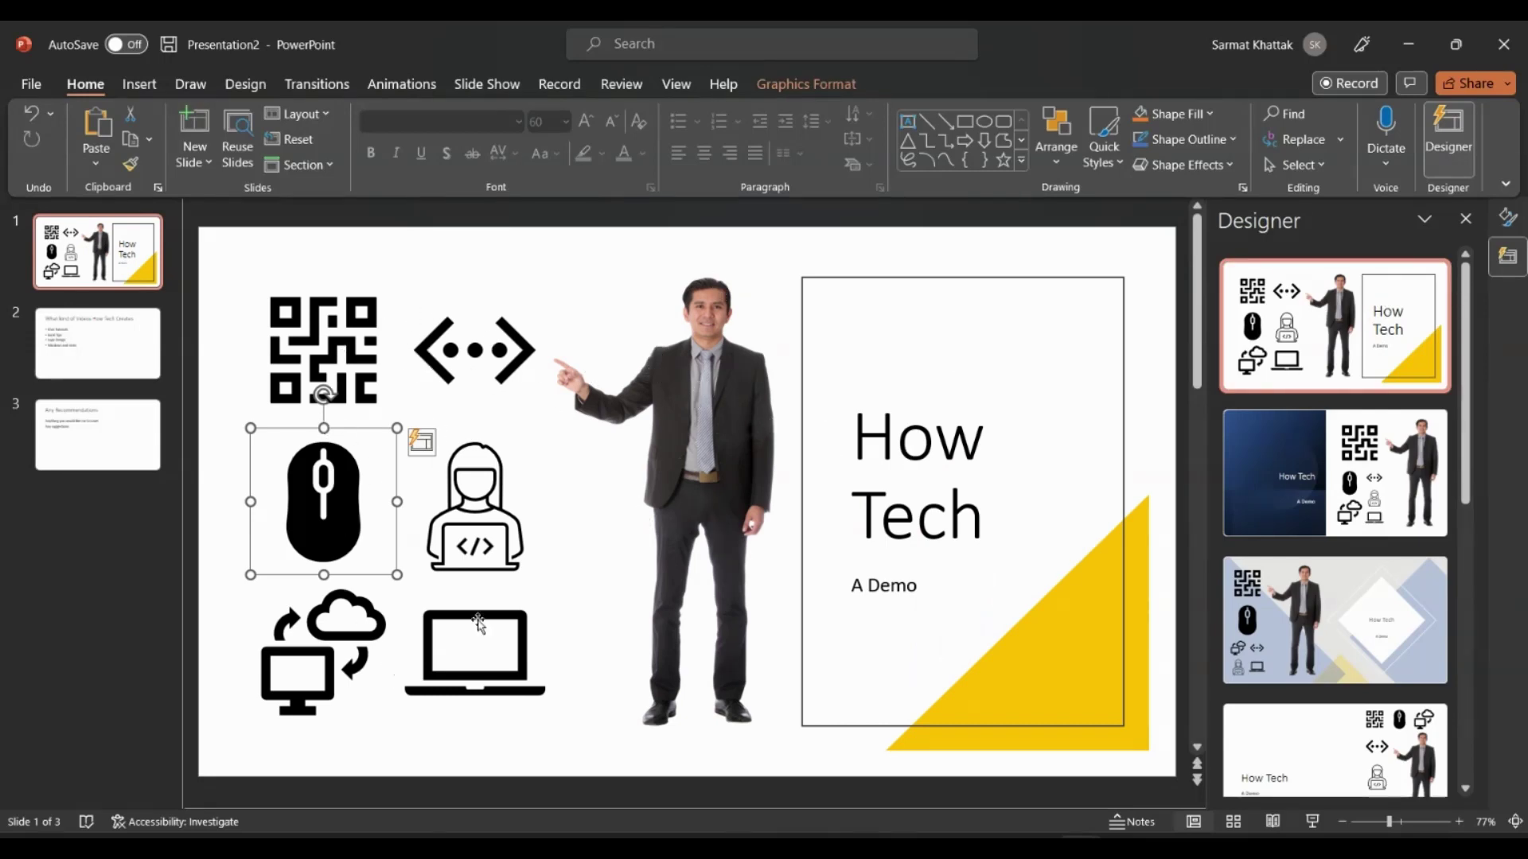
pyautogui.scroll(-3, 1358, 541)
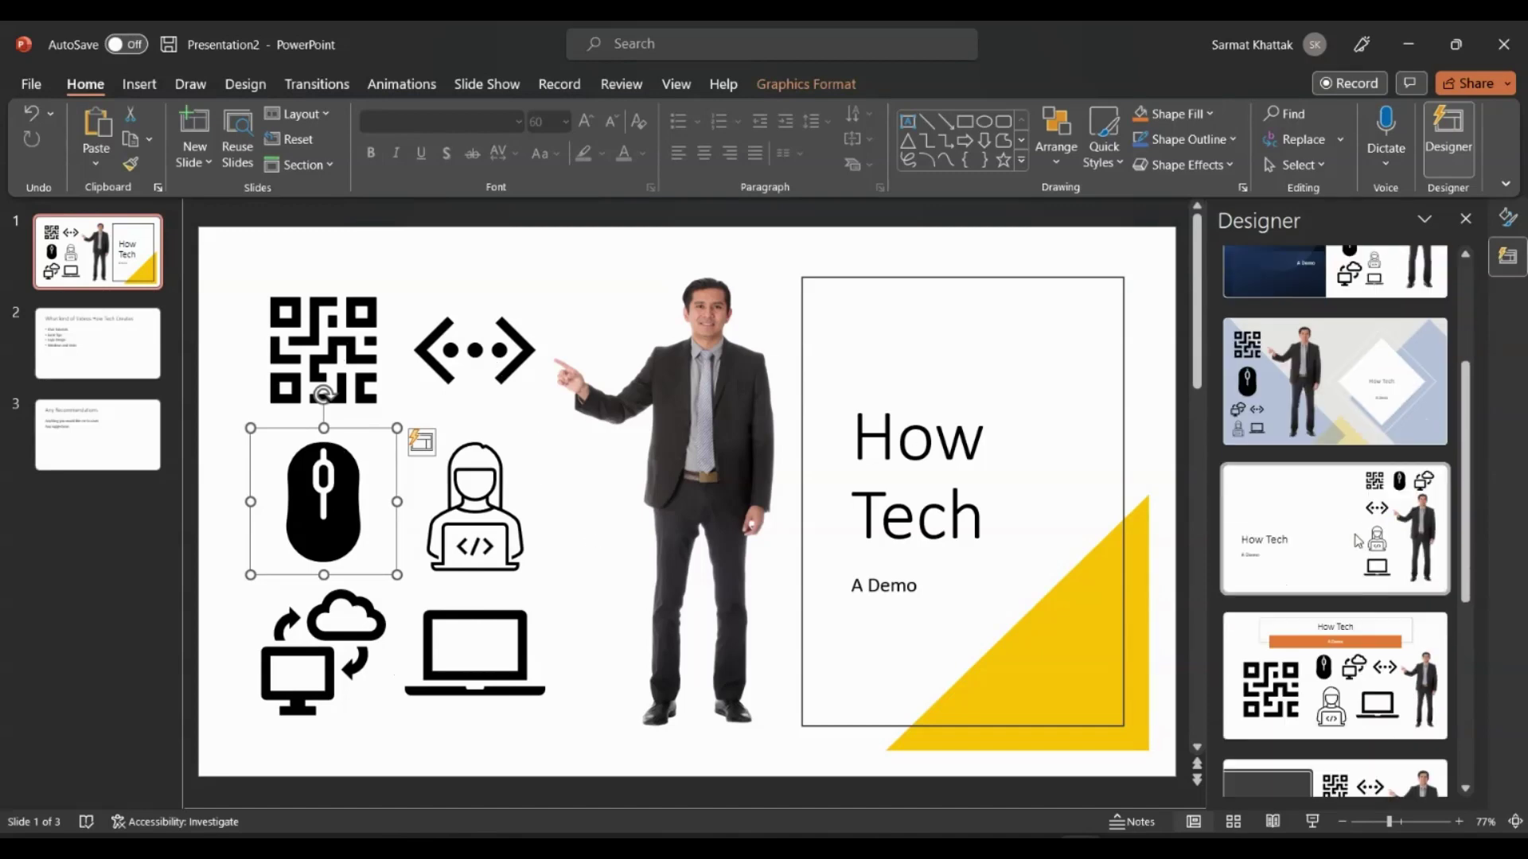
pyautogui.click(1372, 506)
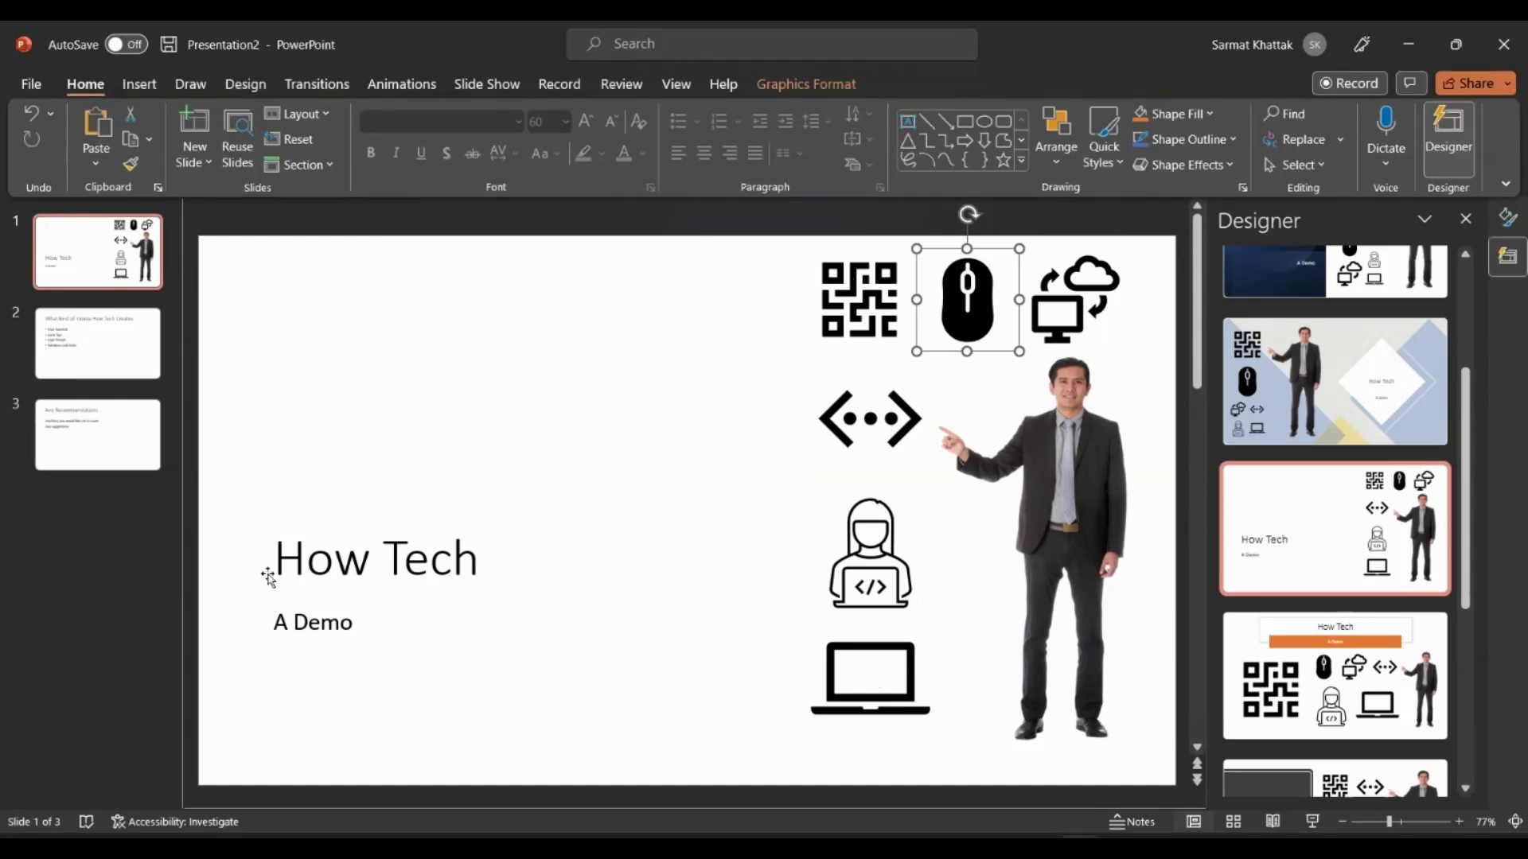
# - Apply the design with the large QR code and the orange A Demo bar
pyautogui.scroll(-5, 1387, 665)
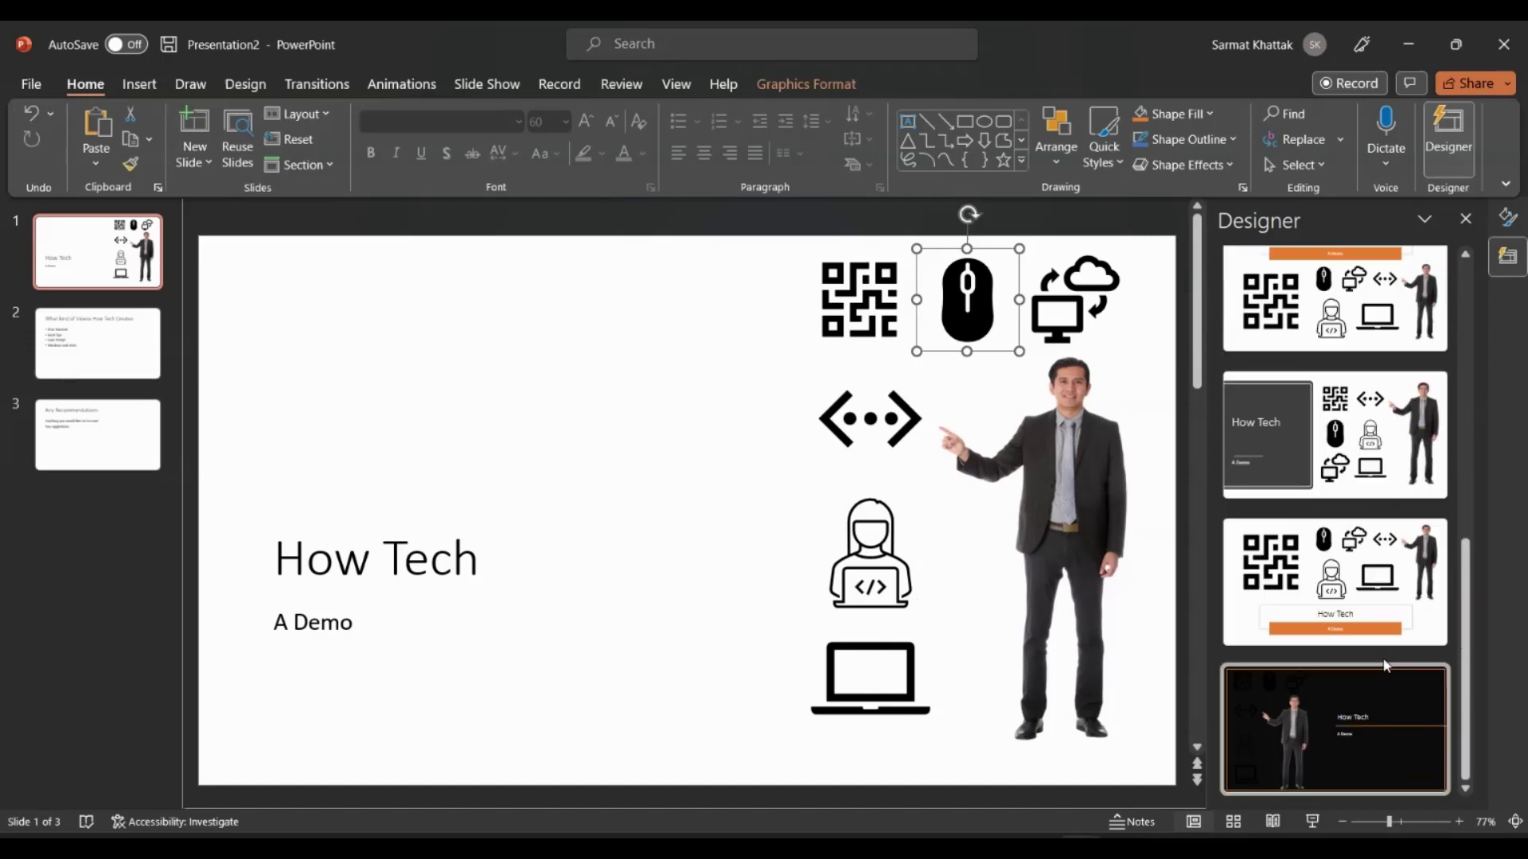
pyautogui.scroll(1, 1283, 443)
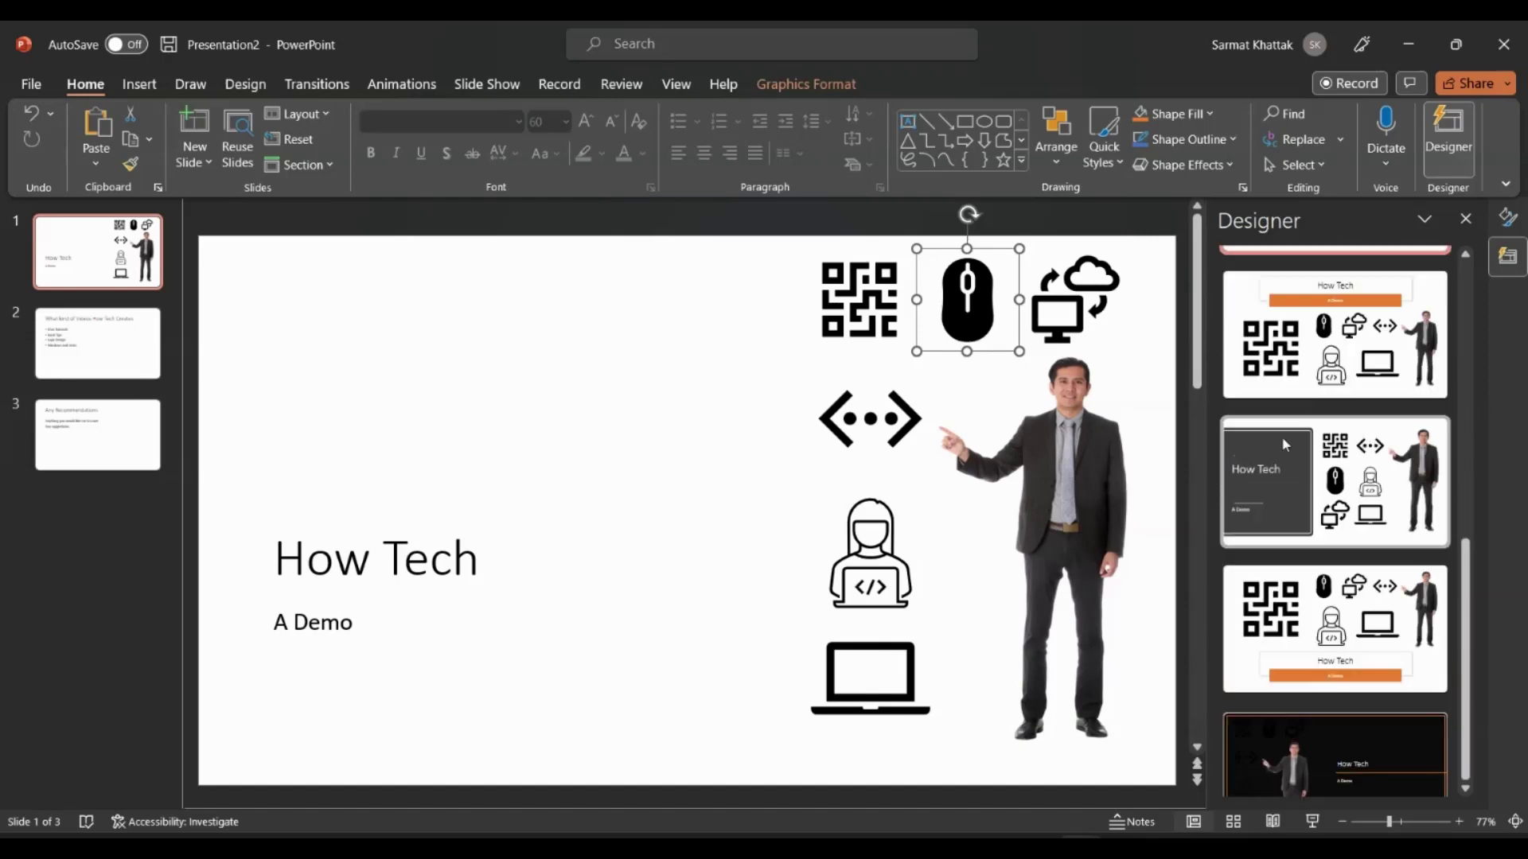
pyautogui.scroll(4, 1281, 436)
pyautogui.scroll(-3, 1282, 436)
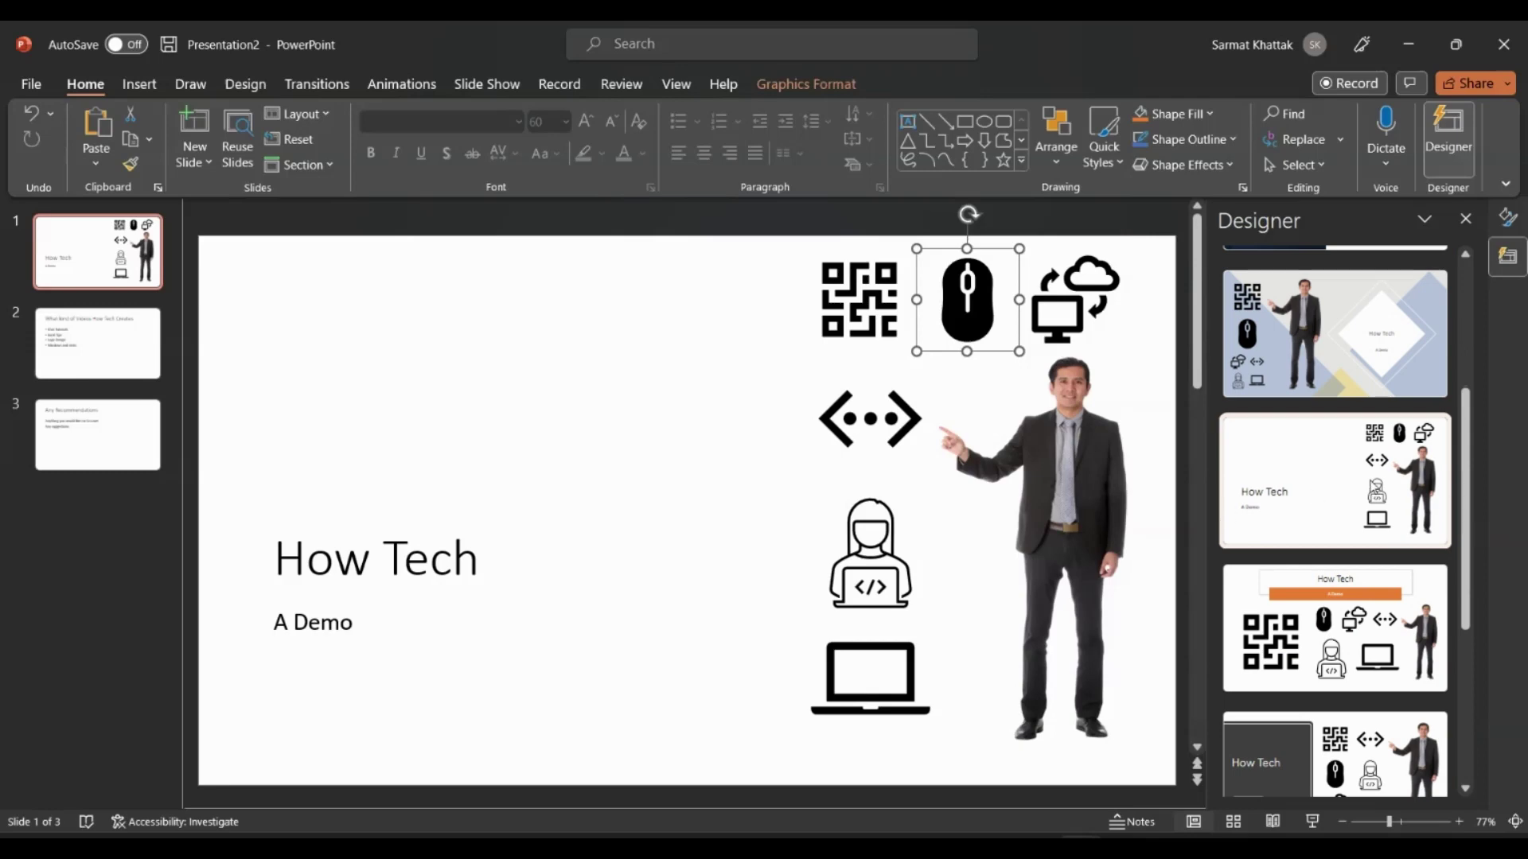
pyautogui.scroll(-3, 1306, 476)
pyautogui.scroll(5, 1306, 476)
pyautogui.scroll(-4, 1305, 476)
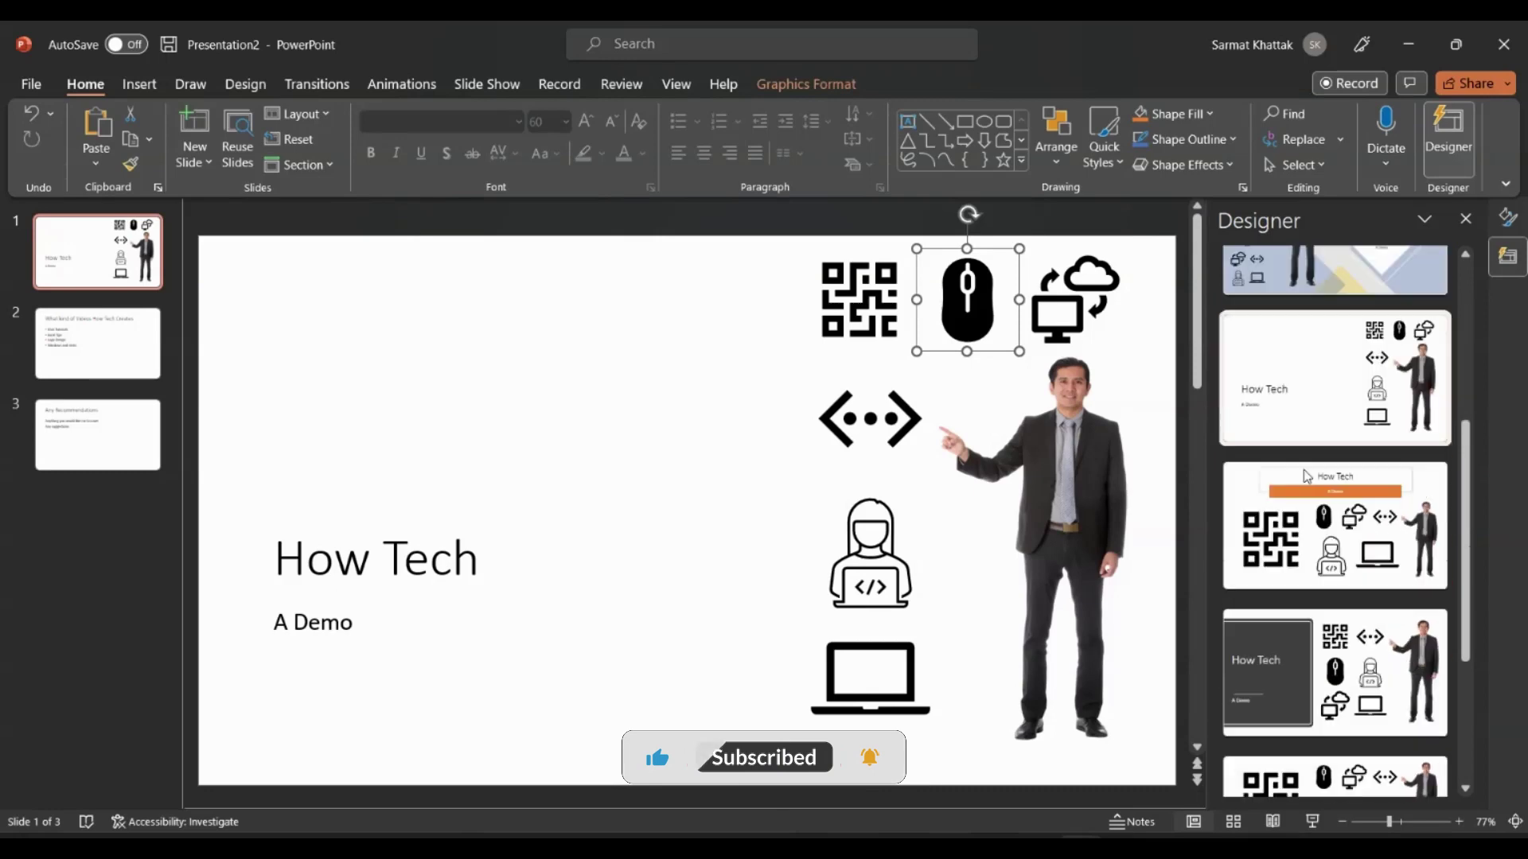
pyautogui.click(1320, 647)
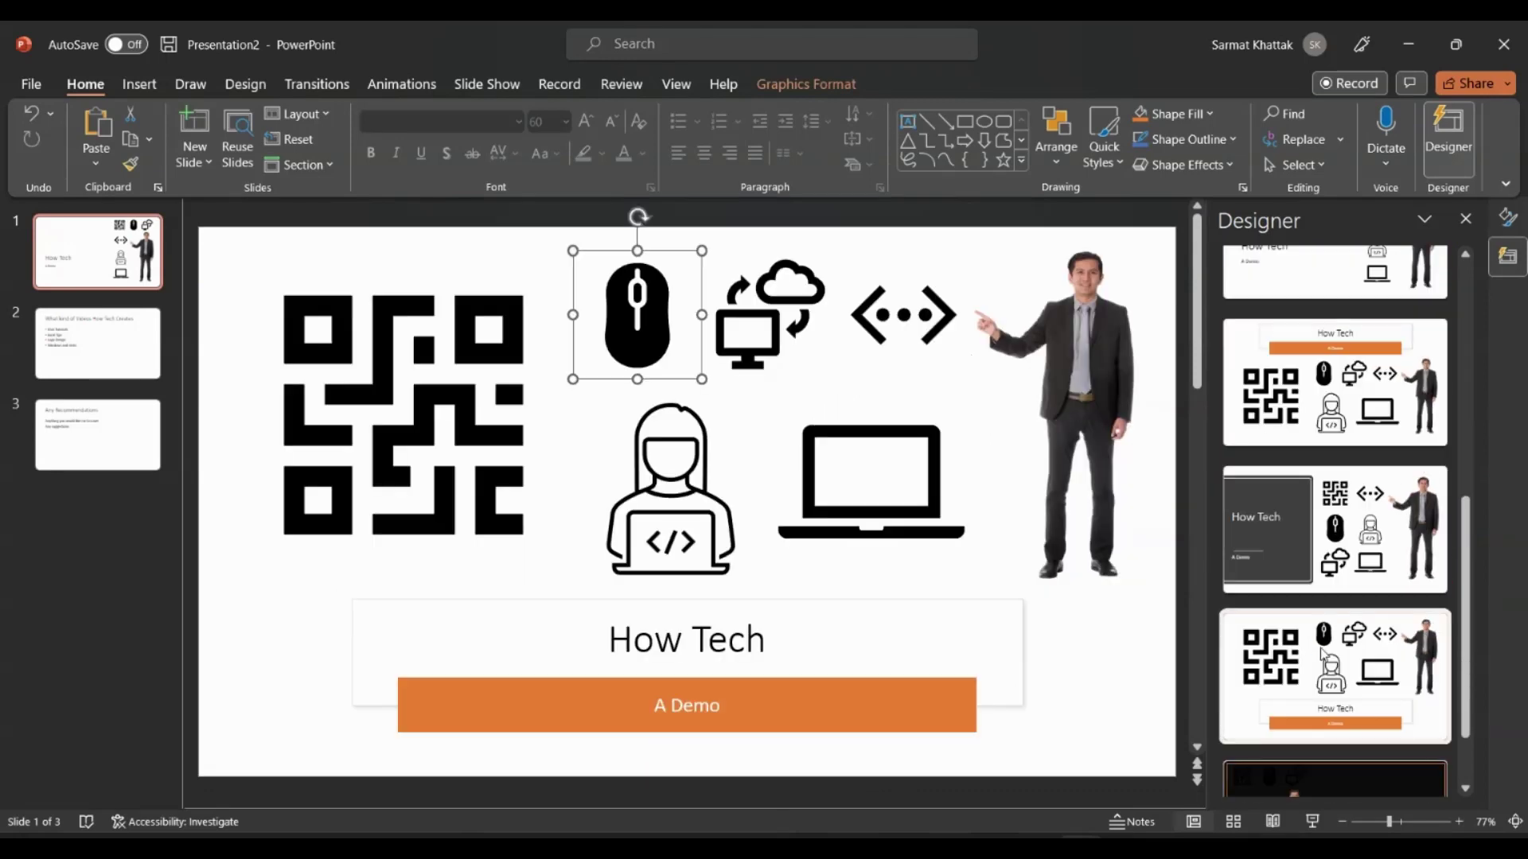
pyautogui.click(977, 263)
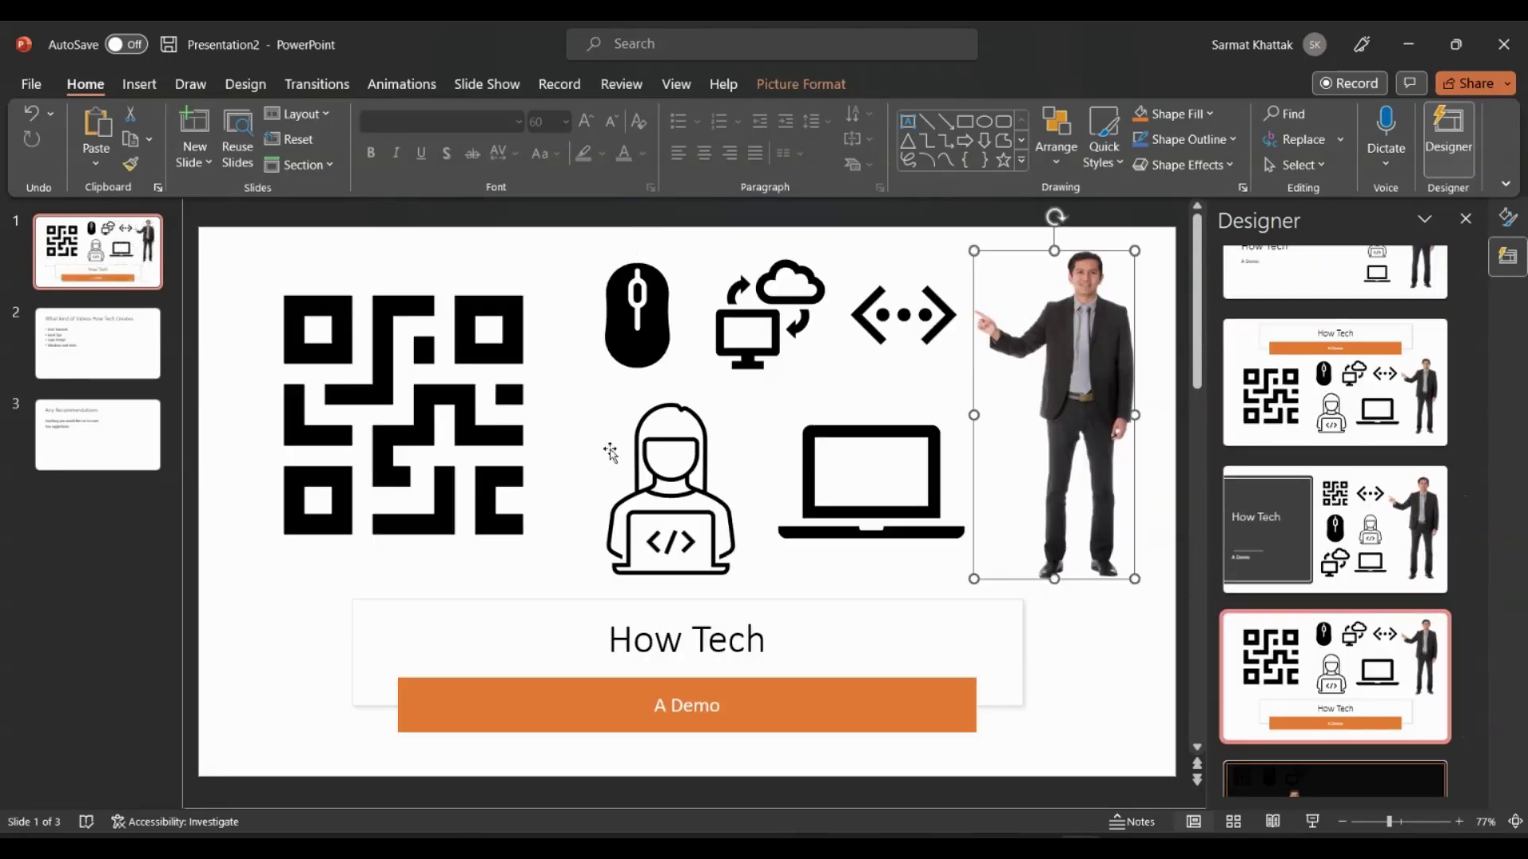
pyautogui.click(244, 619)
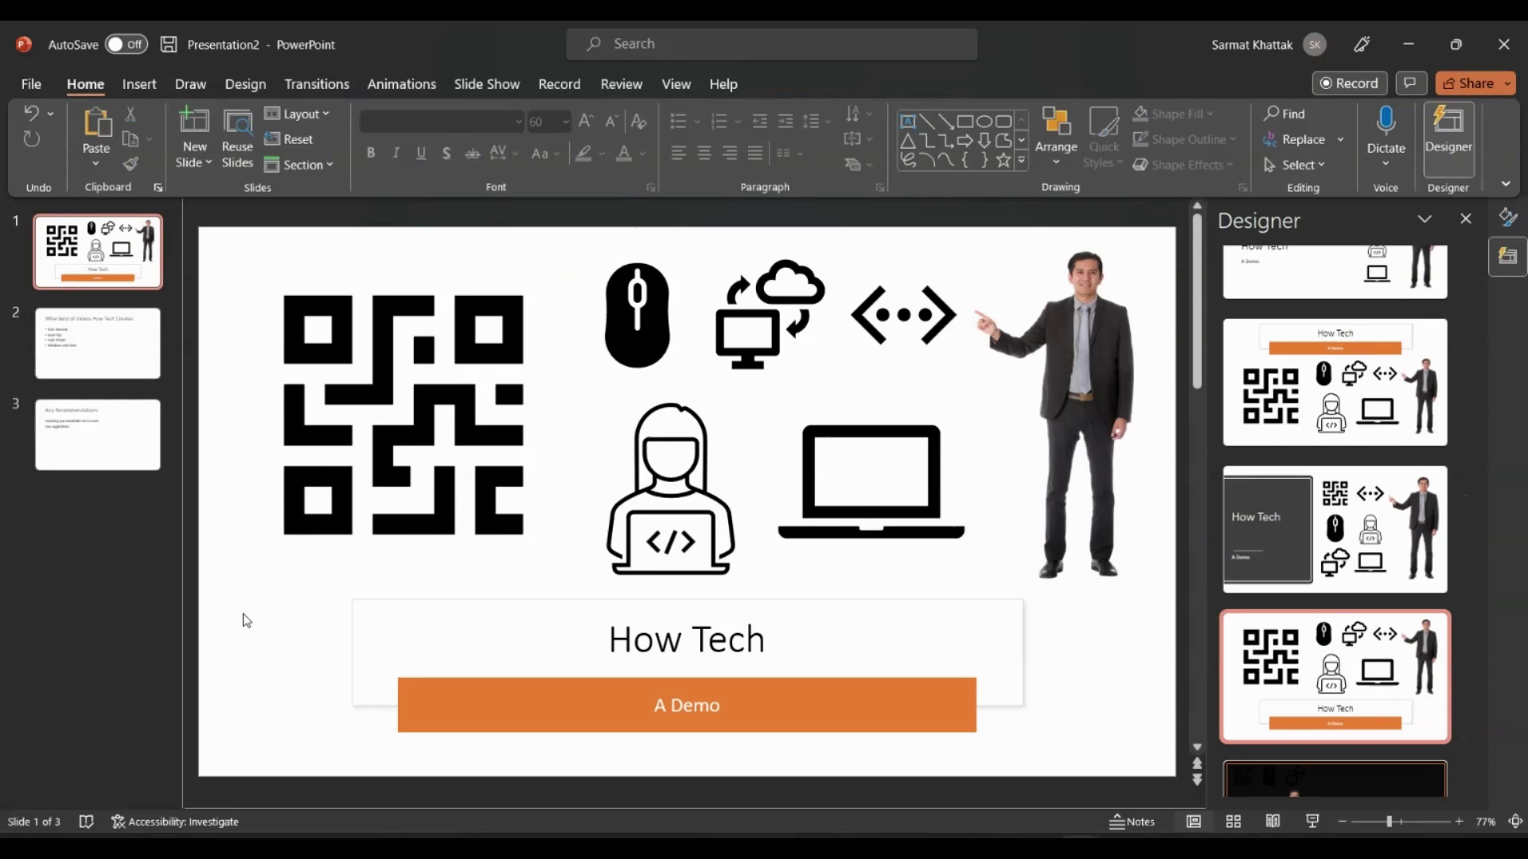
# - Set the How Tech title text to Amasis MT Pro Black with a green text fill
pyautogui.tripleClick(760, 638)
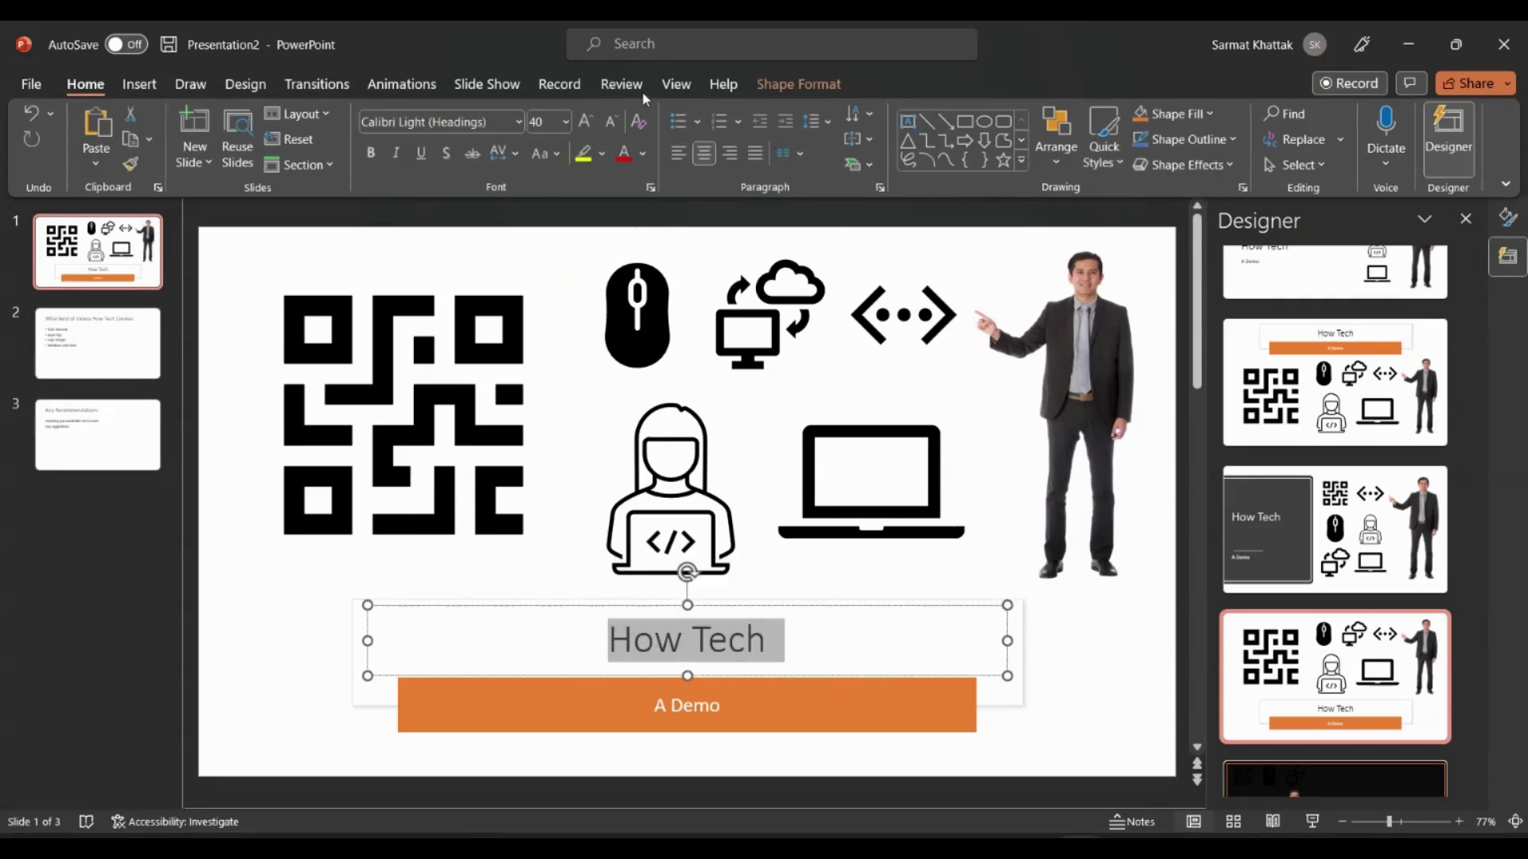
pyautogui.click(517, 121)
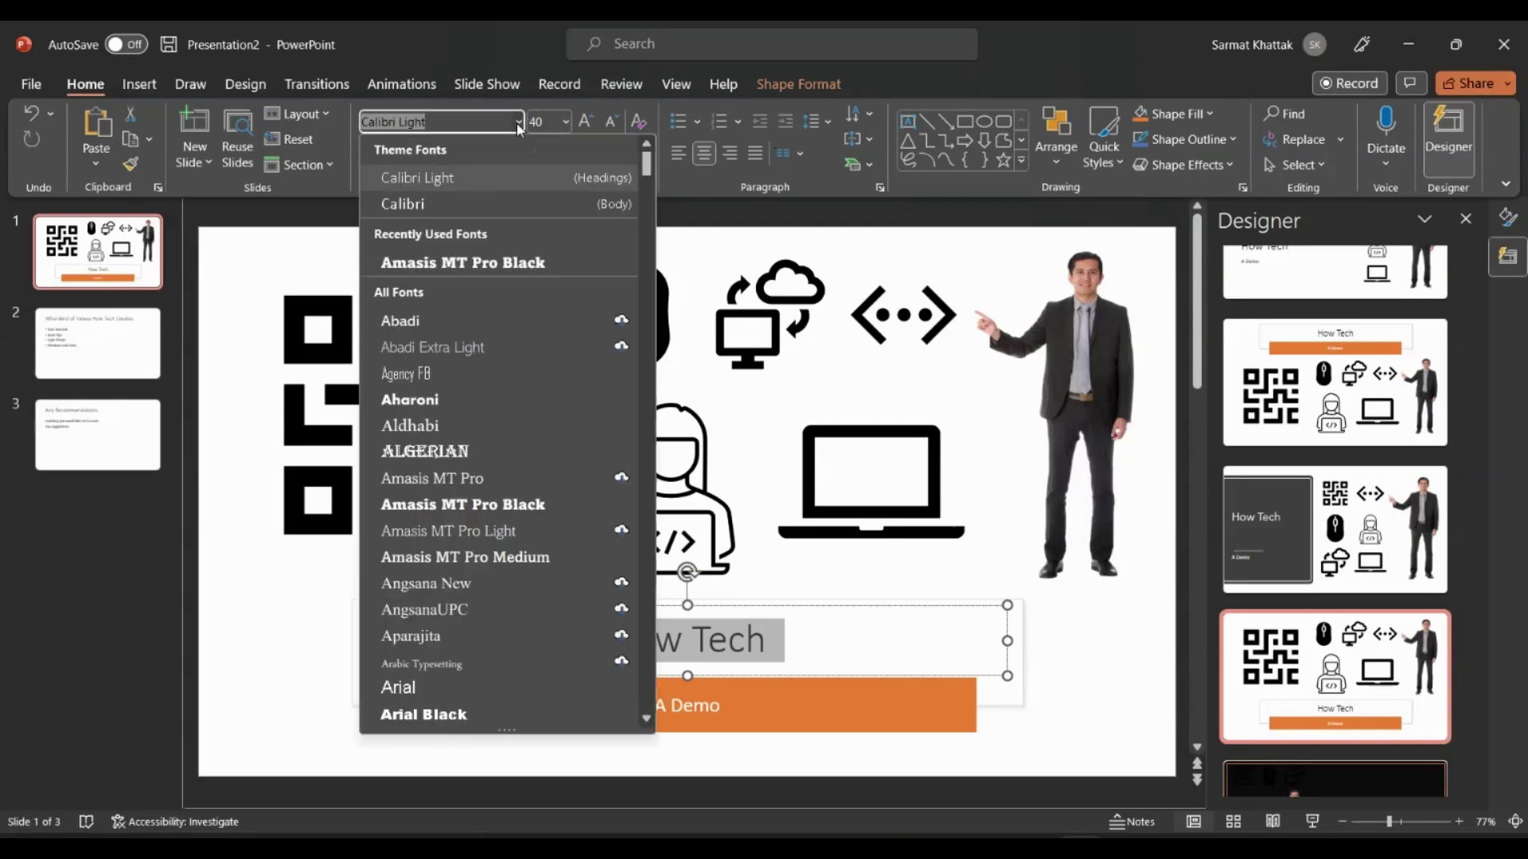
pyautogui.click(495, 271)
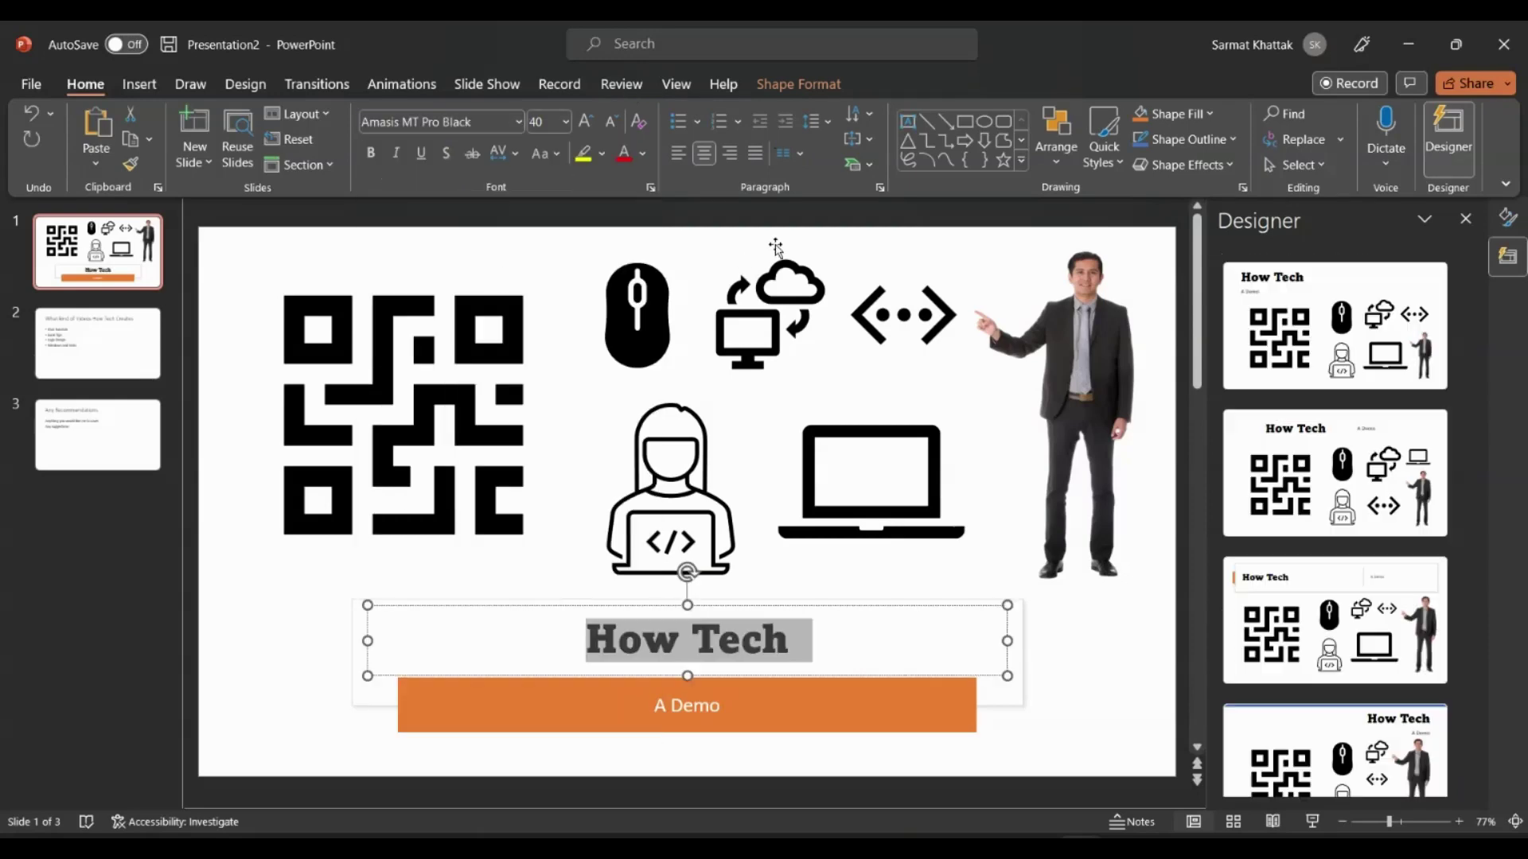
pyautogui.click(804, 89)
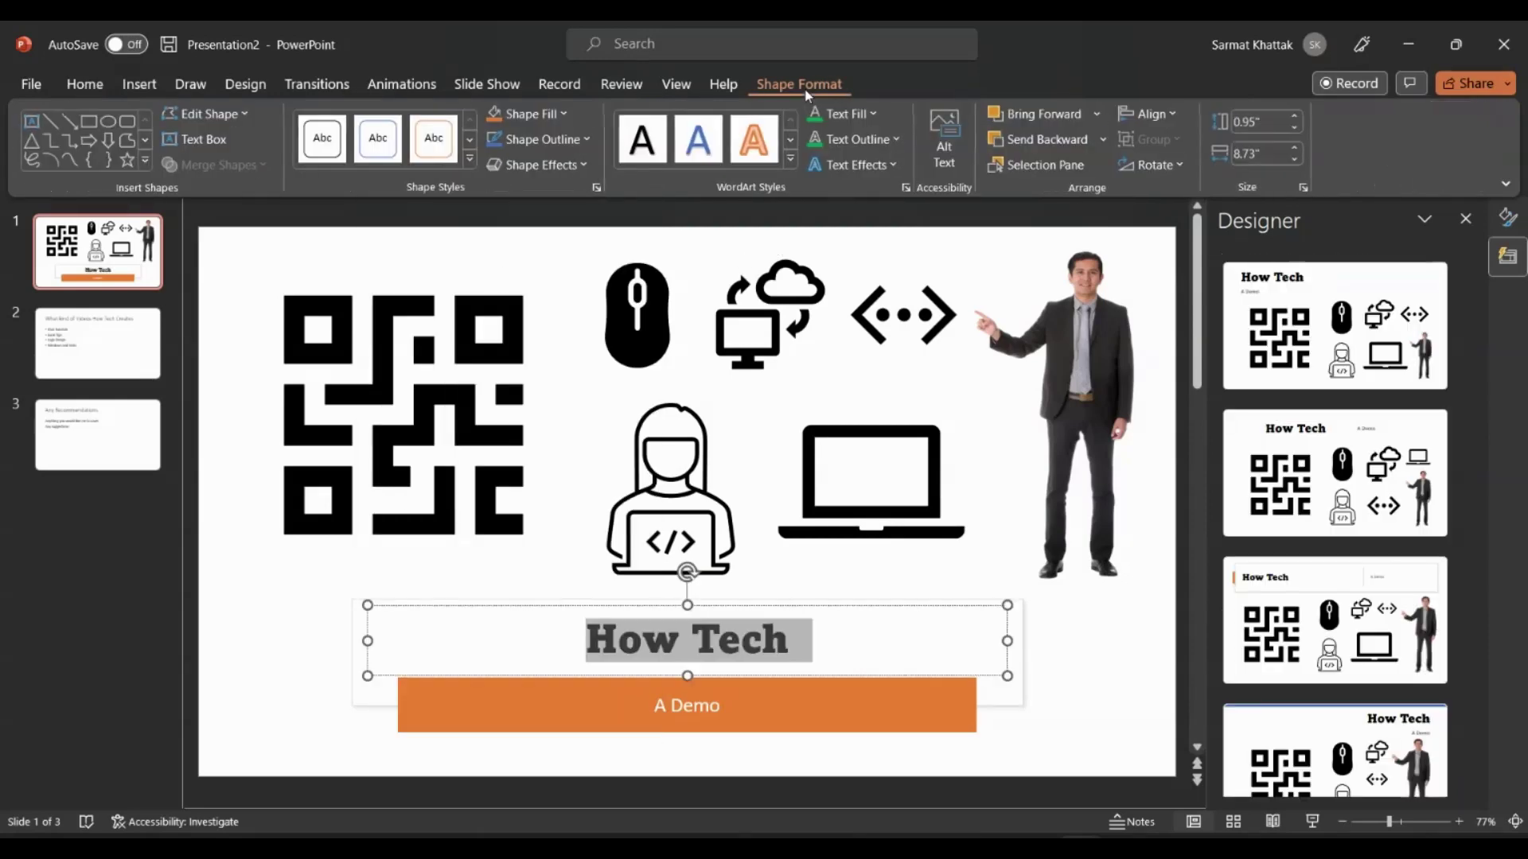
pyautogui.click(853, 117)
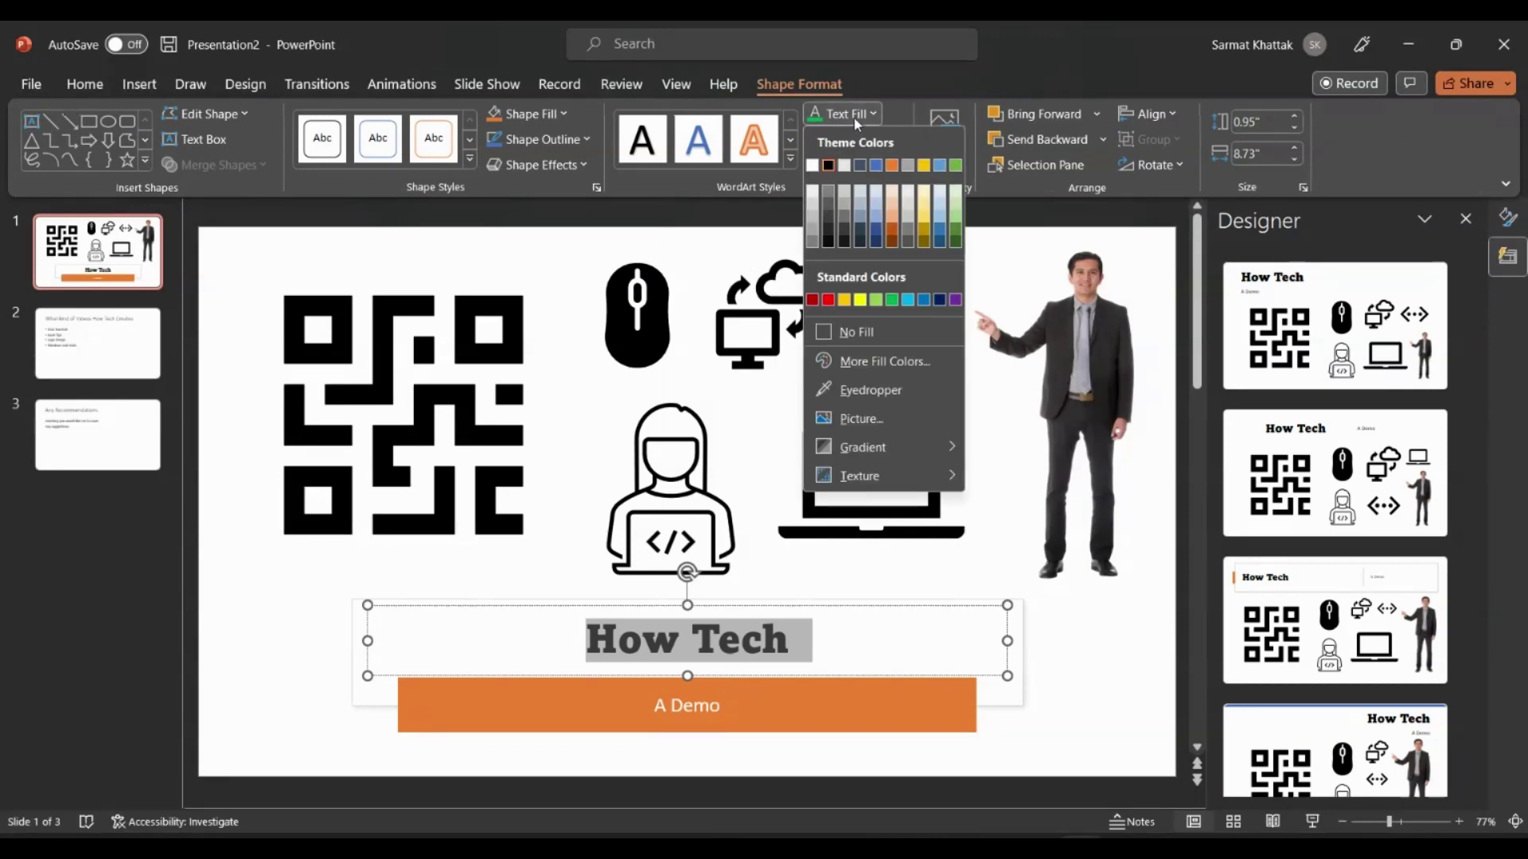
pyautogui.click(892, 300)
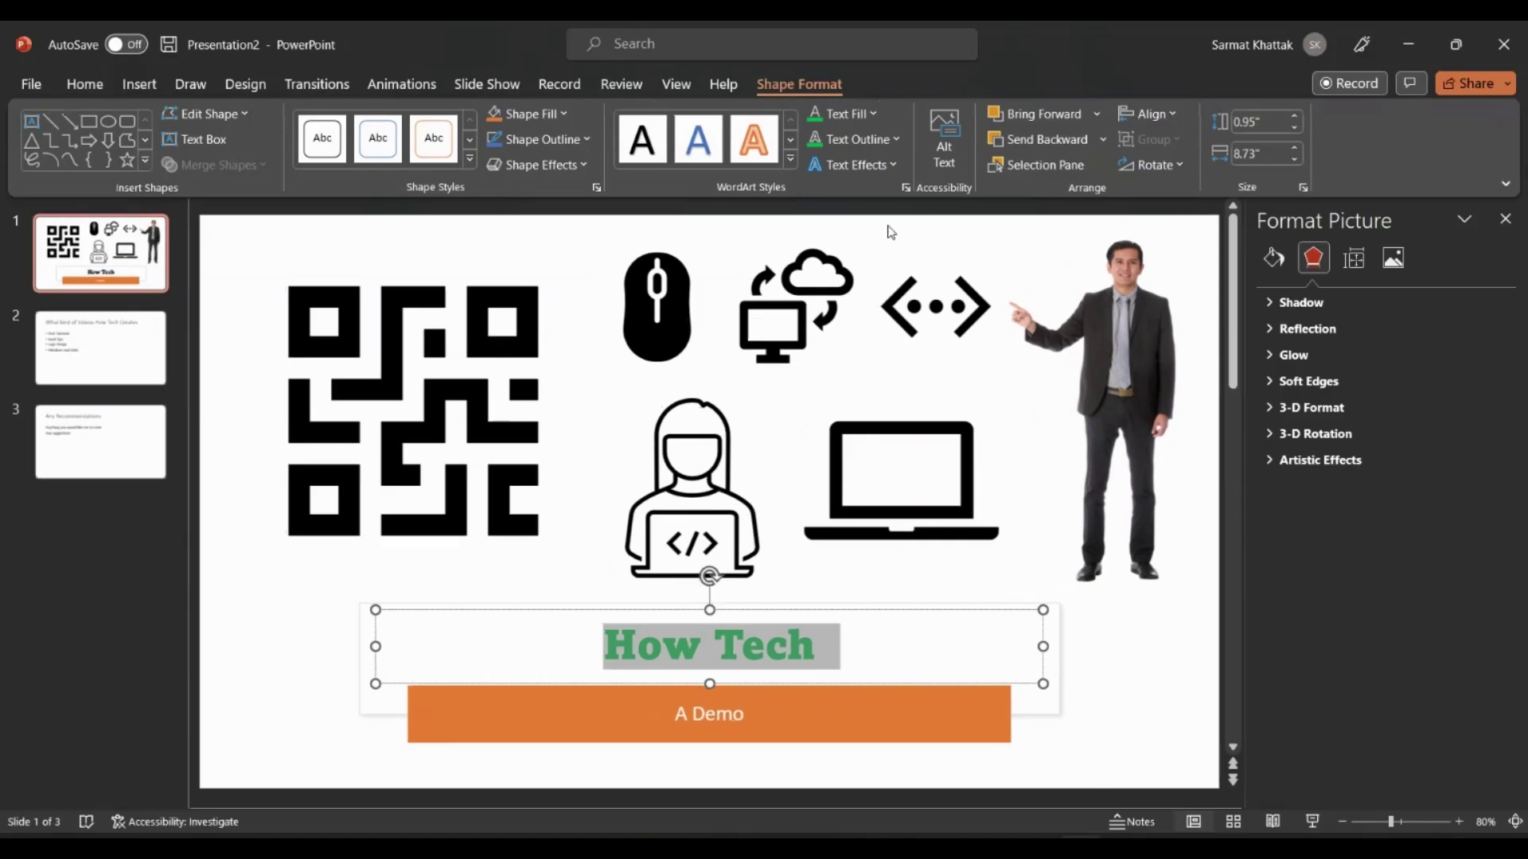
pyautogui.click(896, 142)
pyautogui.click(892, 328)
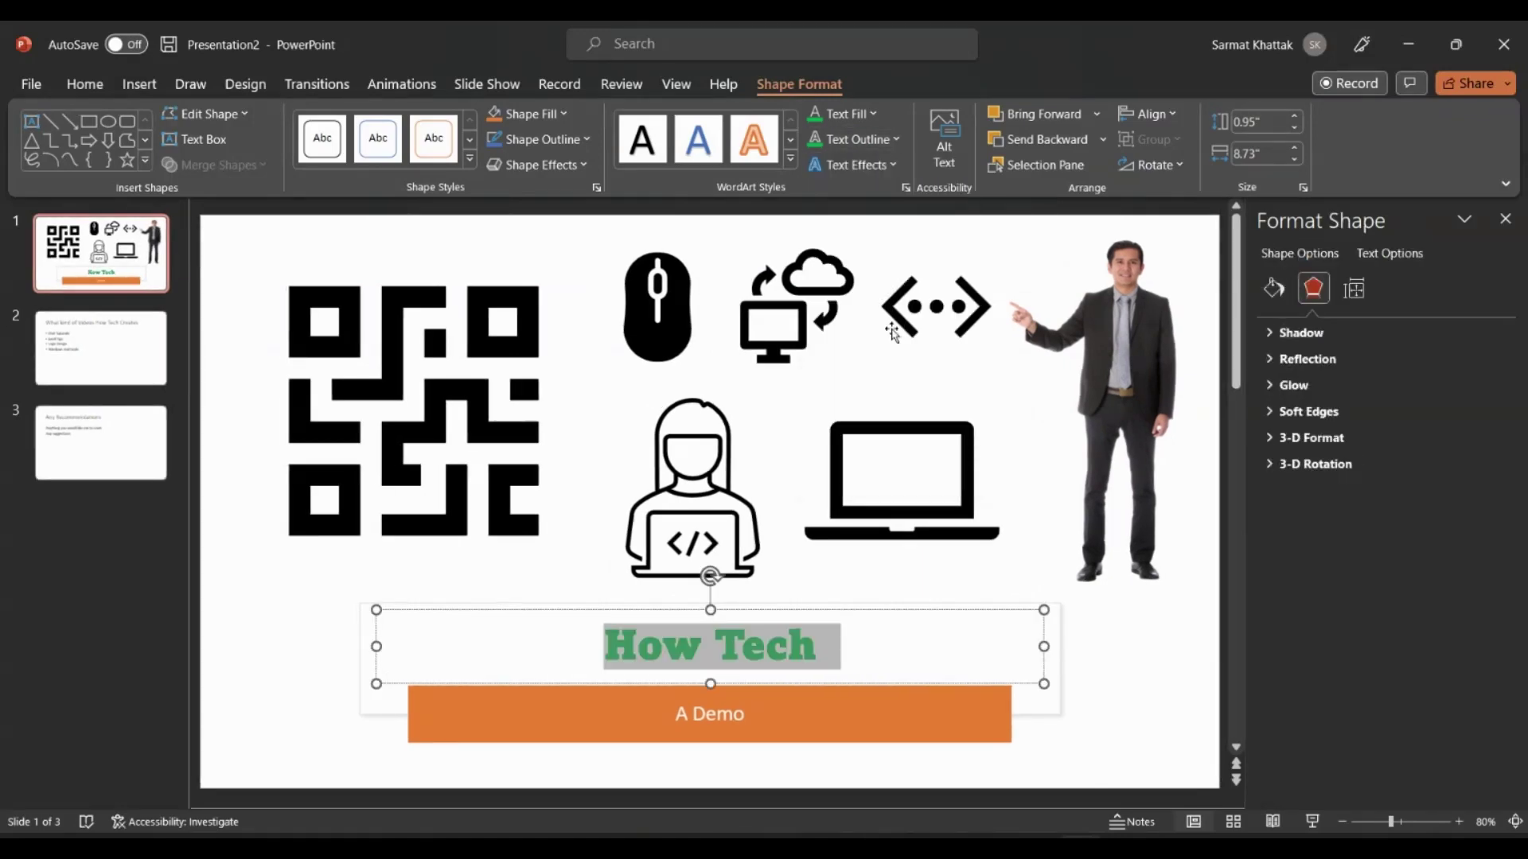
pyautogui.click(1117, 680)
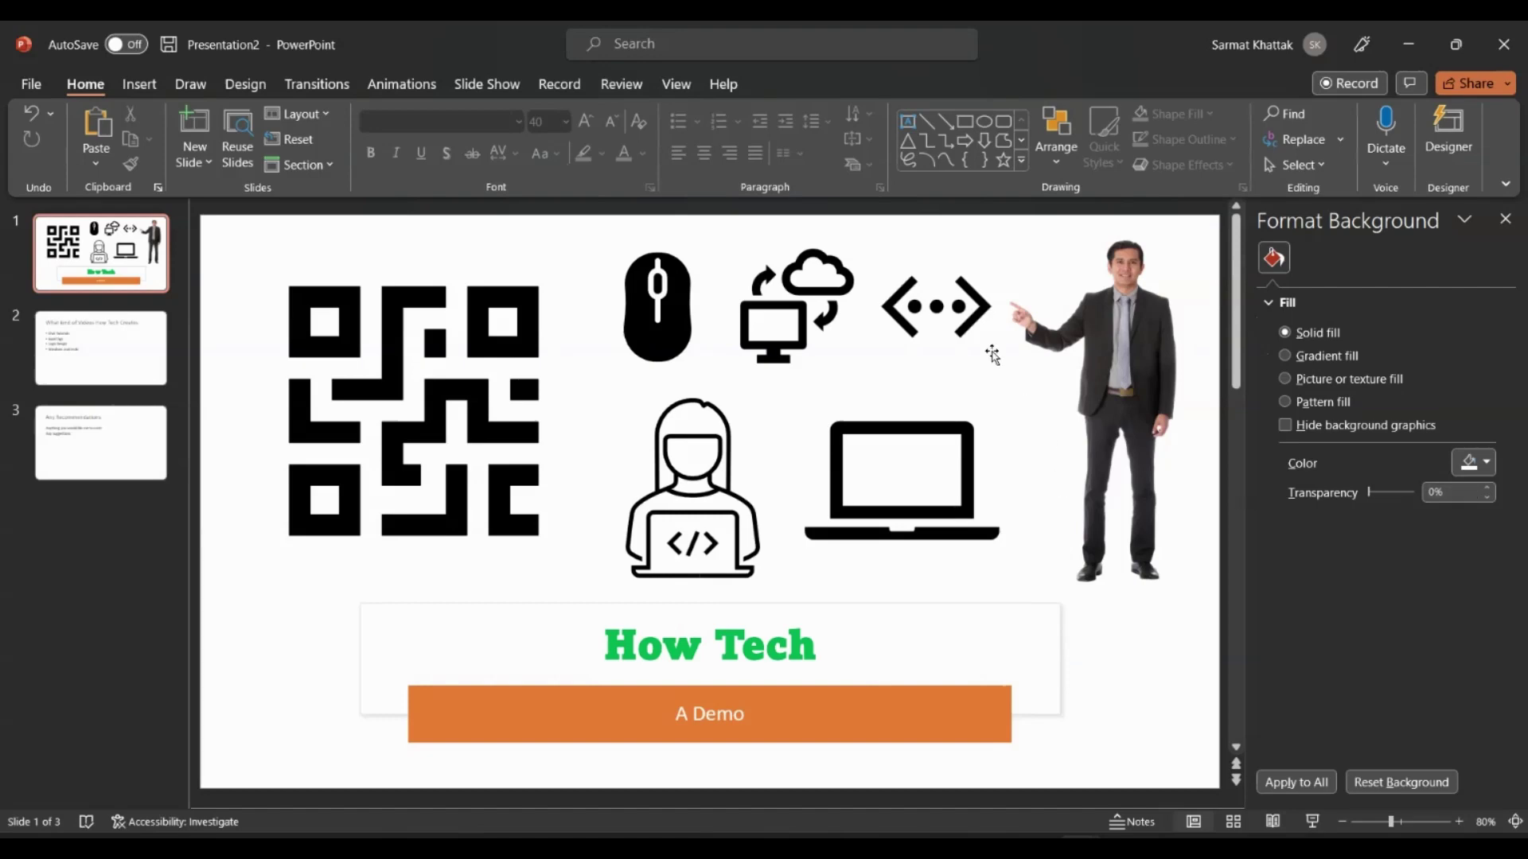
# - Try a light peach background, settle on light green, then scroll down to slide 2
pyautogui.click(1476, 471)
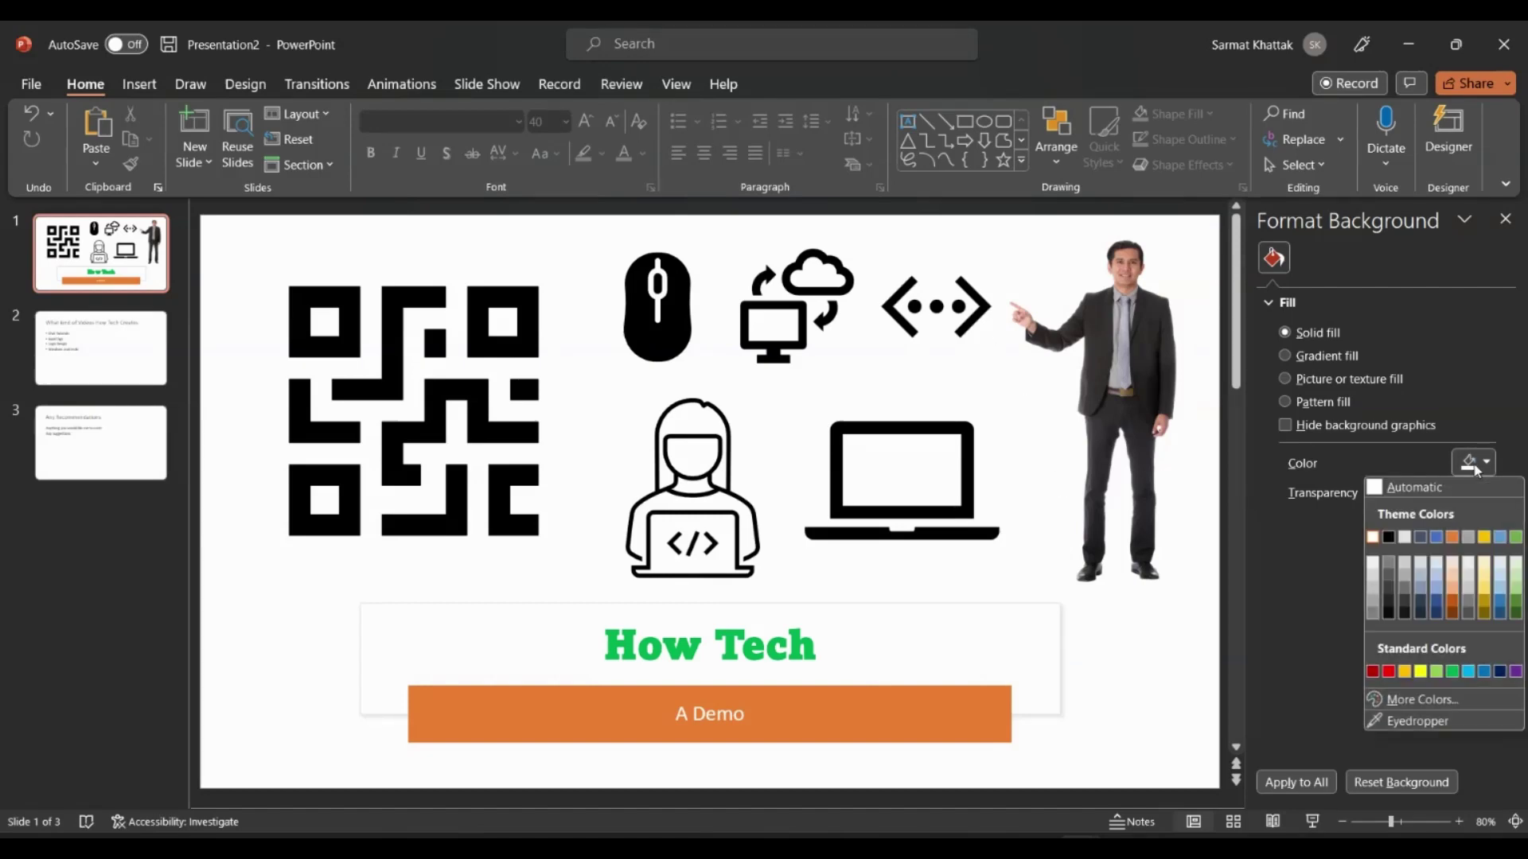
pyautogui.click(1452, 564)
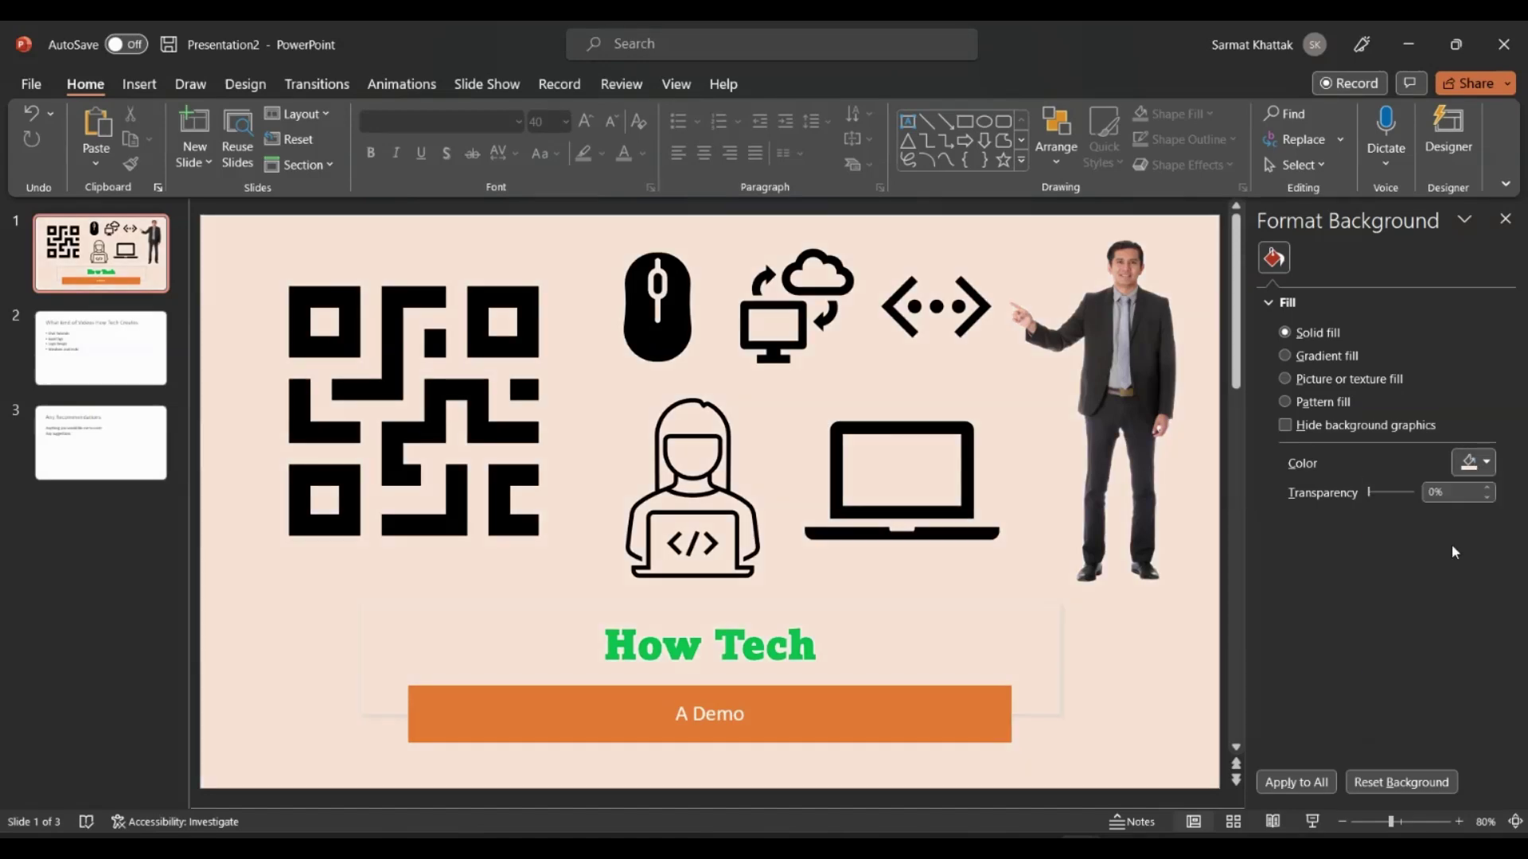
pyautogui.click(1487, 466)
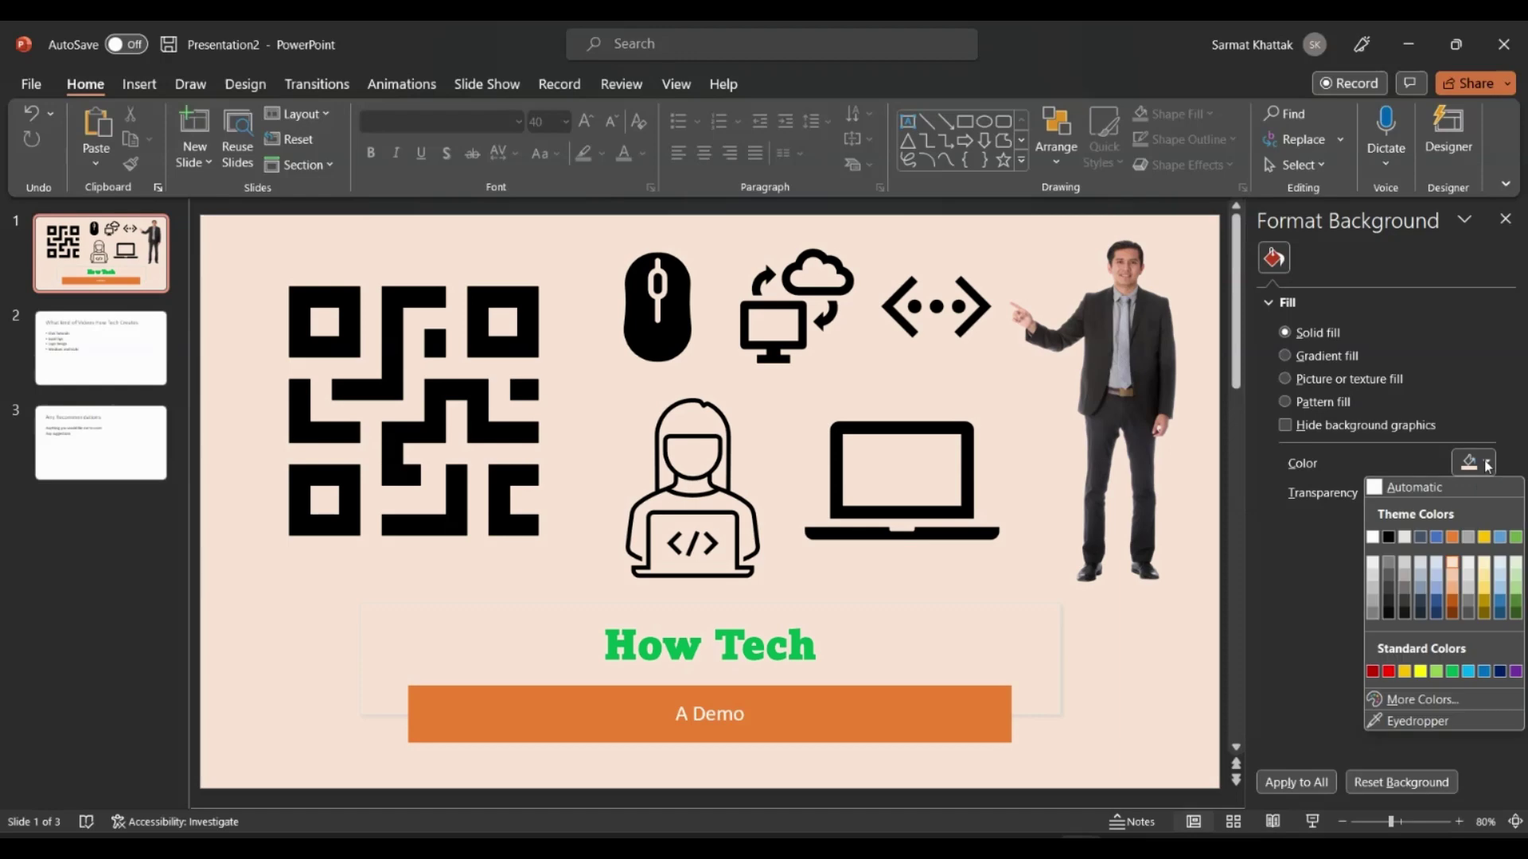
pyautogui.click(1515, 579)
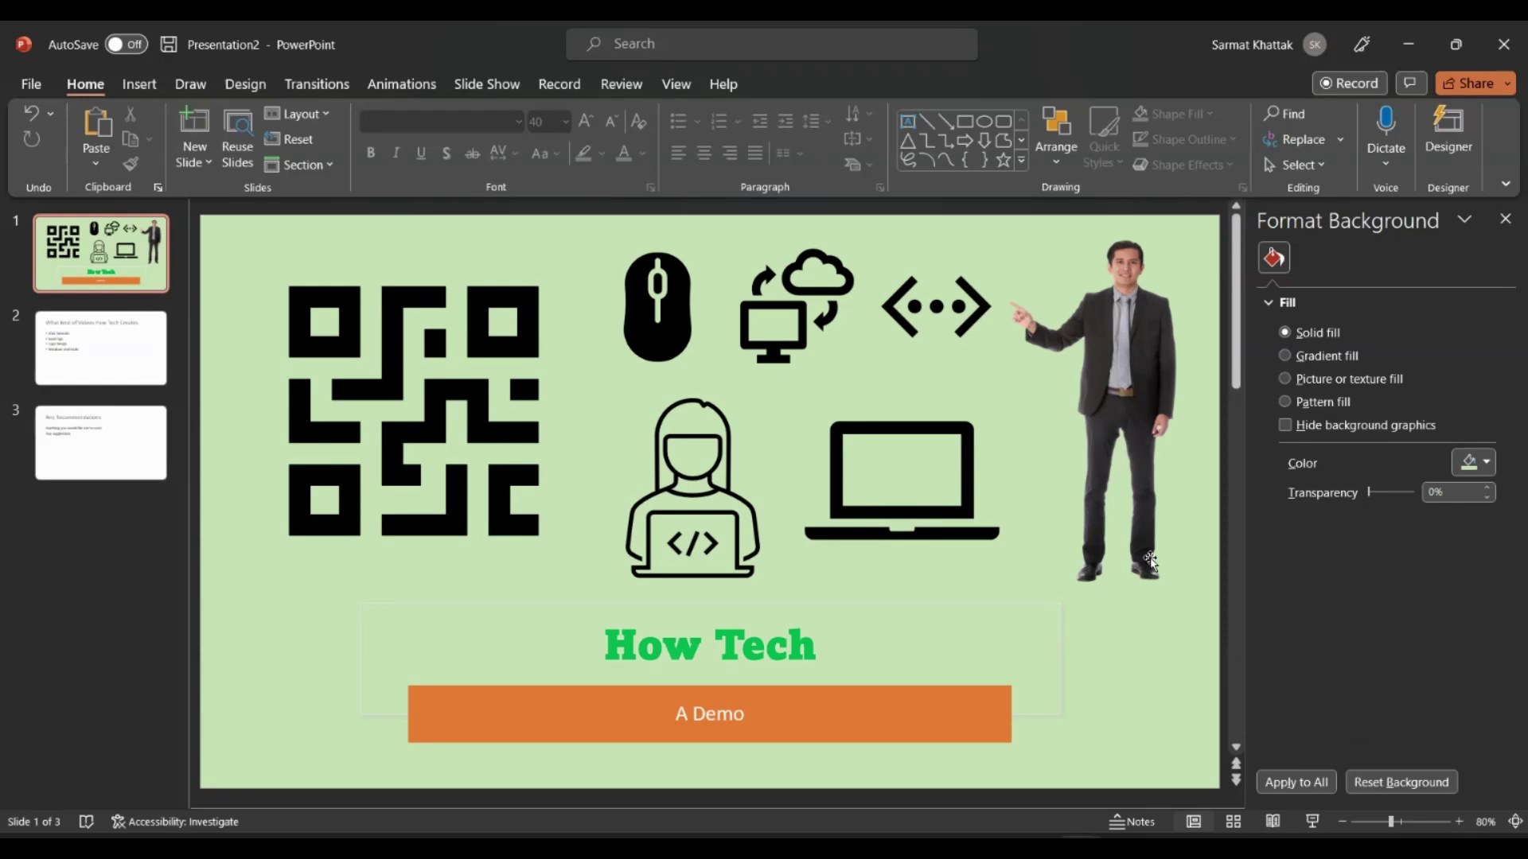
pyautogui.scroll(-2, 657, 499)
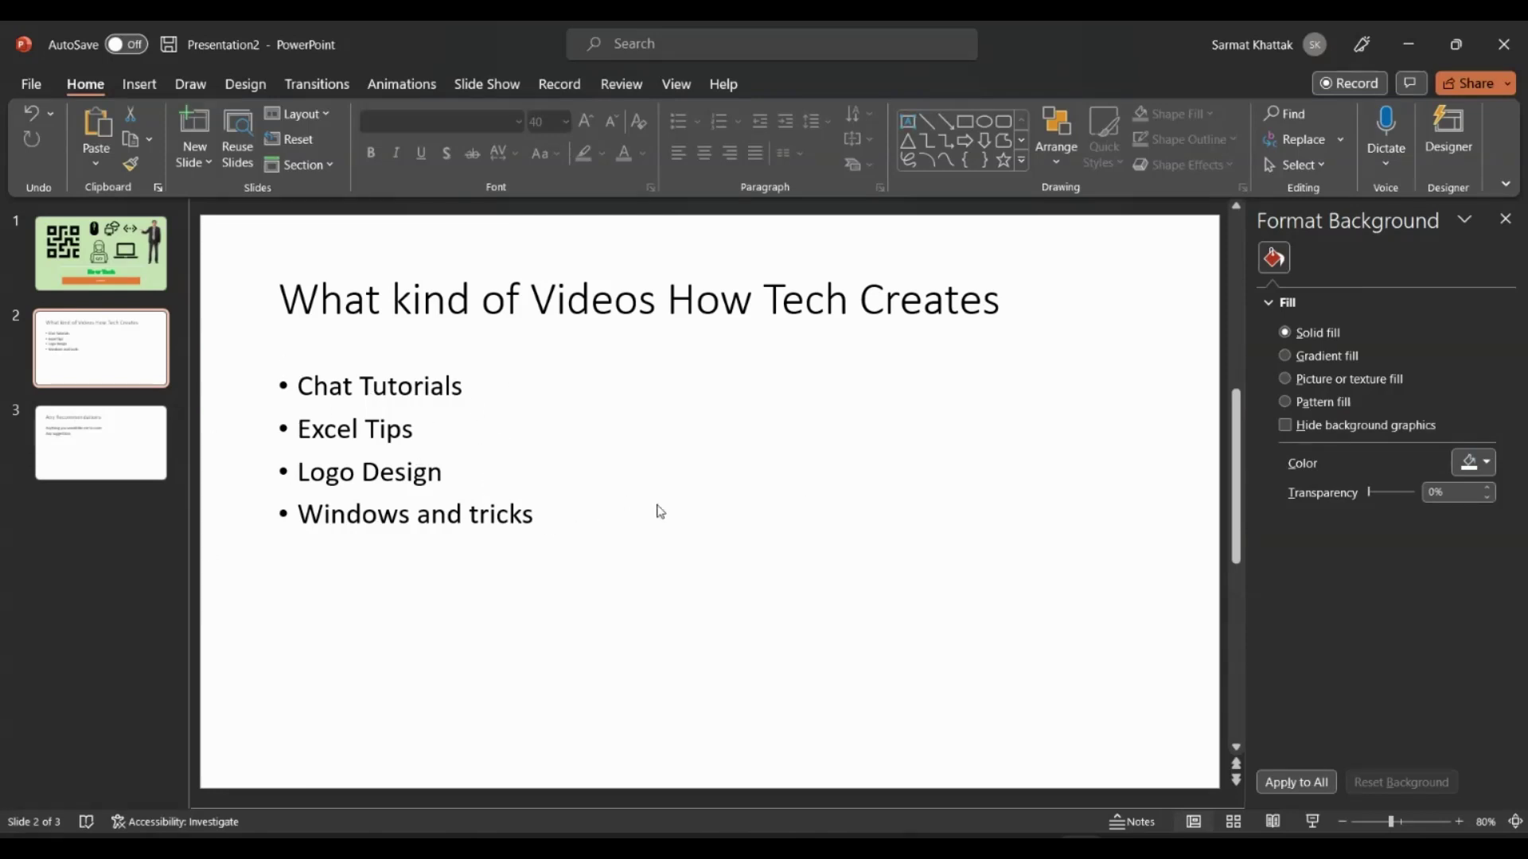
# - Click into slide 2's bullet list, then switch to Slide Master view
pyautogui.click(493, 398)
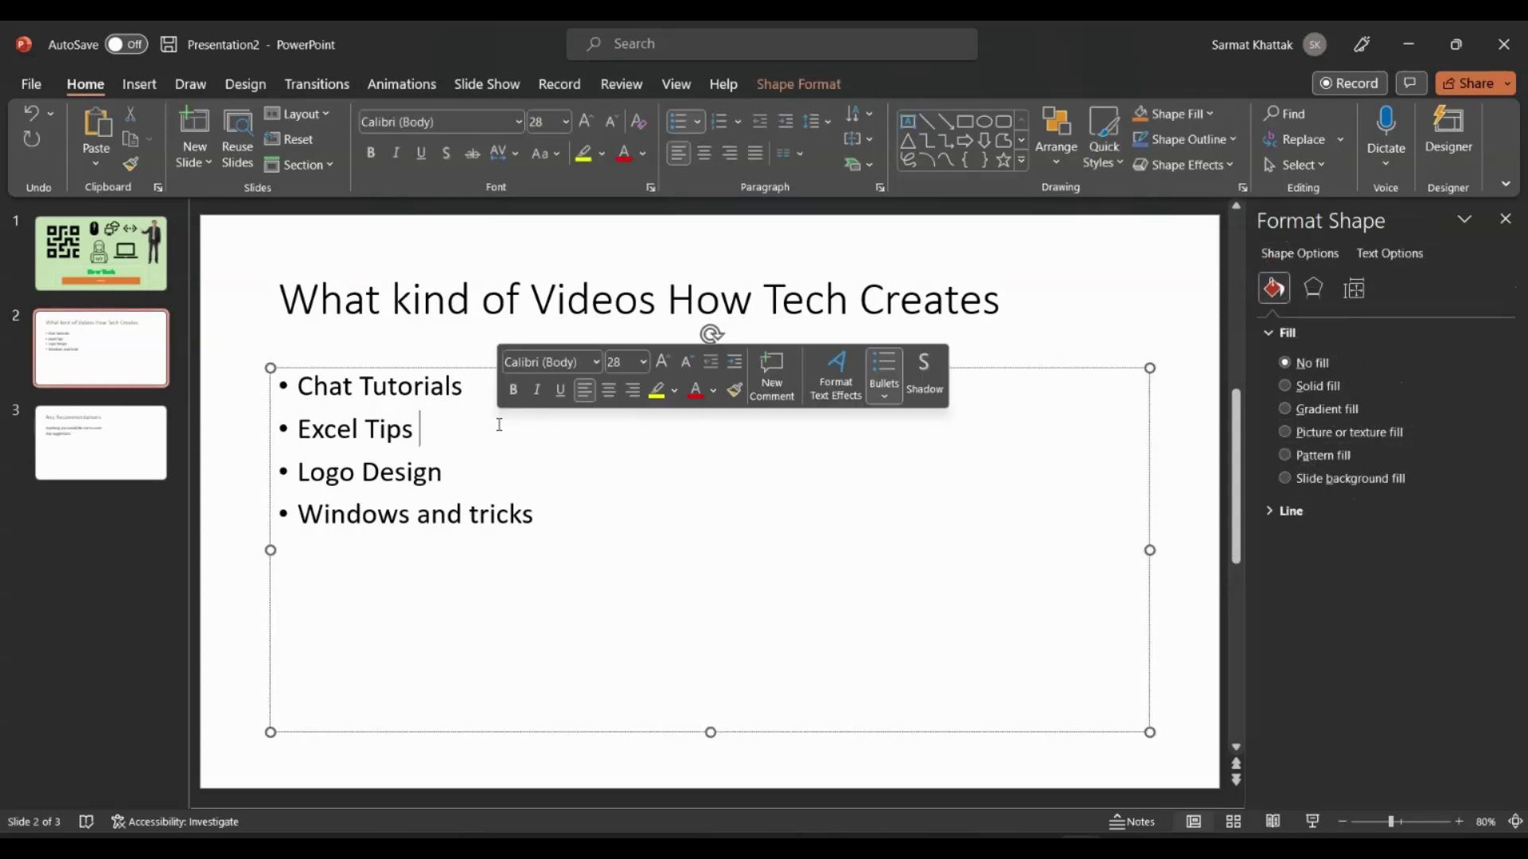
pyautogui.click(466, 391)
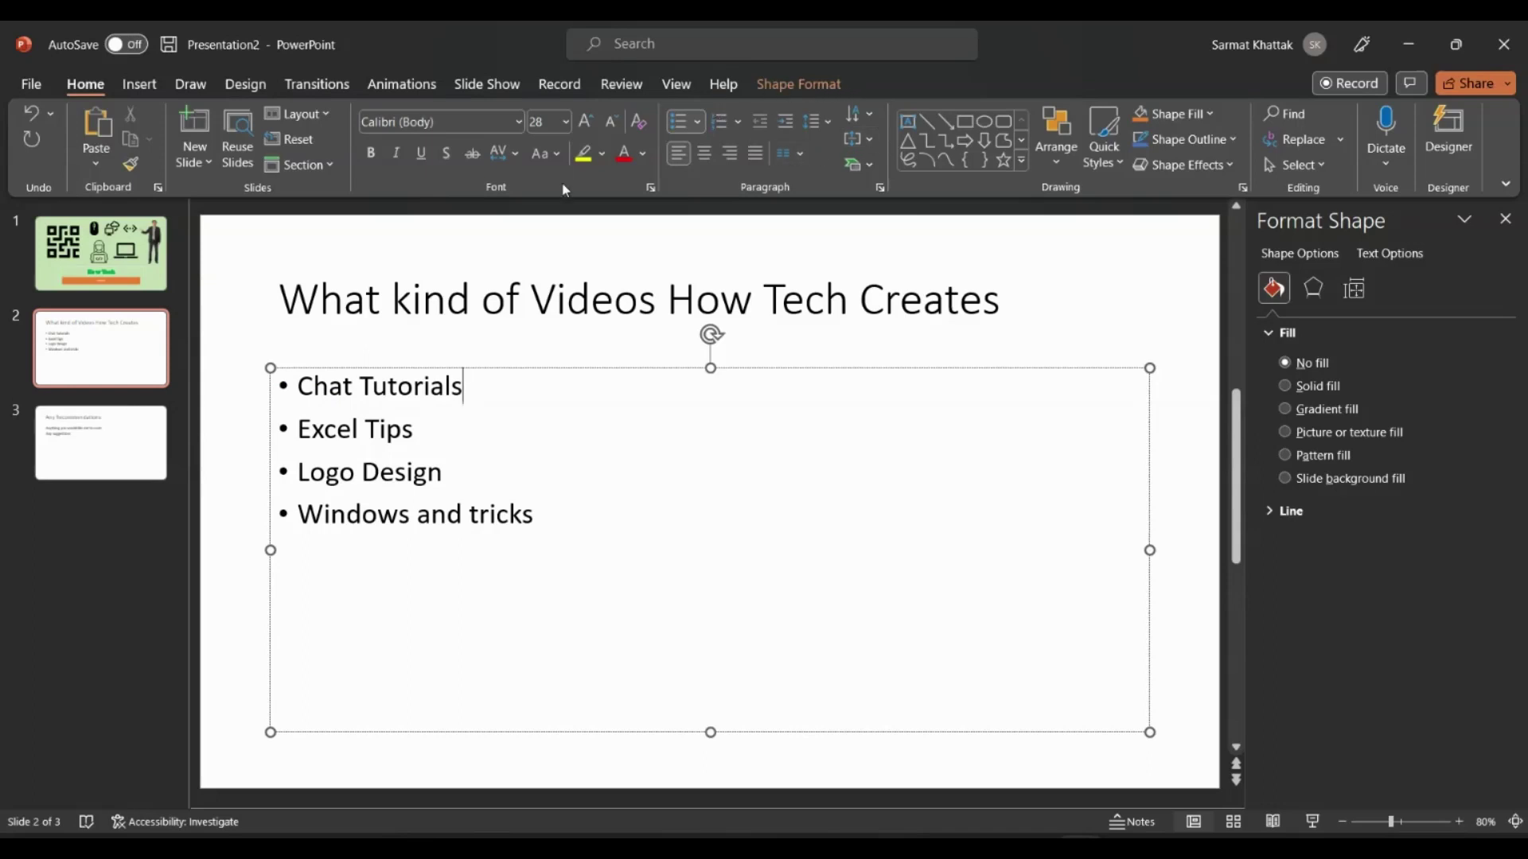
pyautogui.click(676, 83)
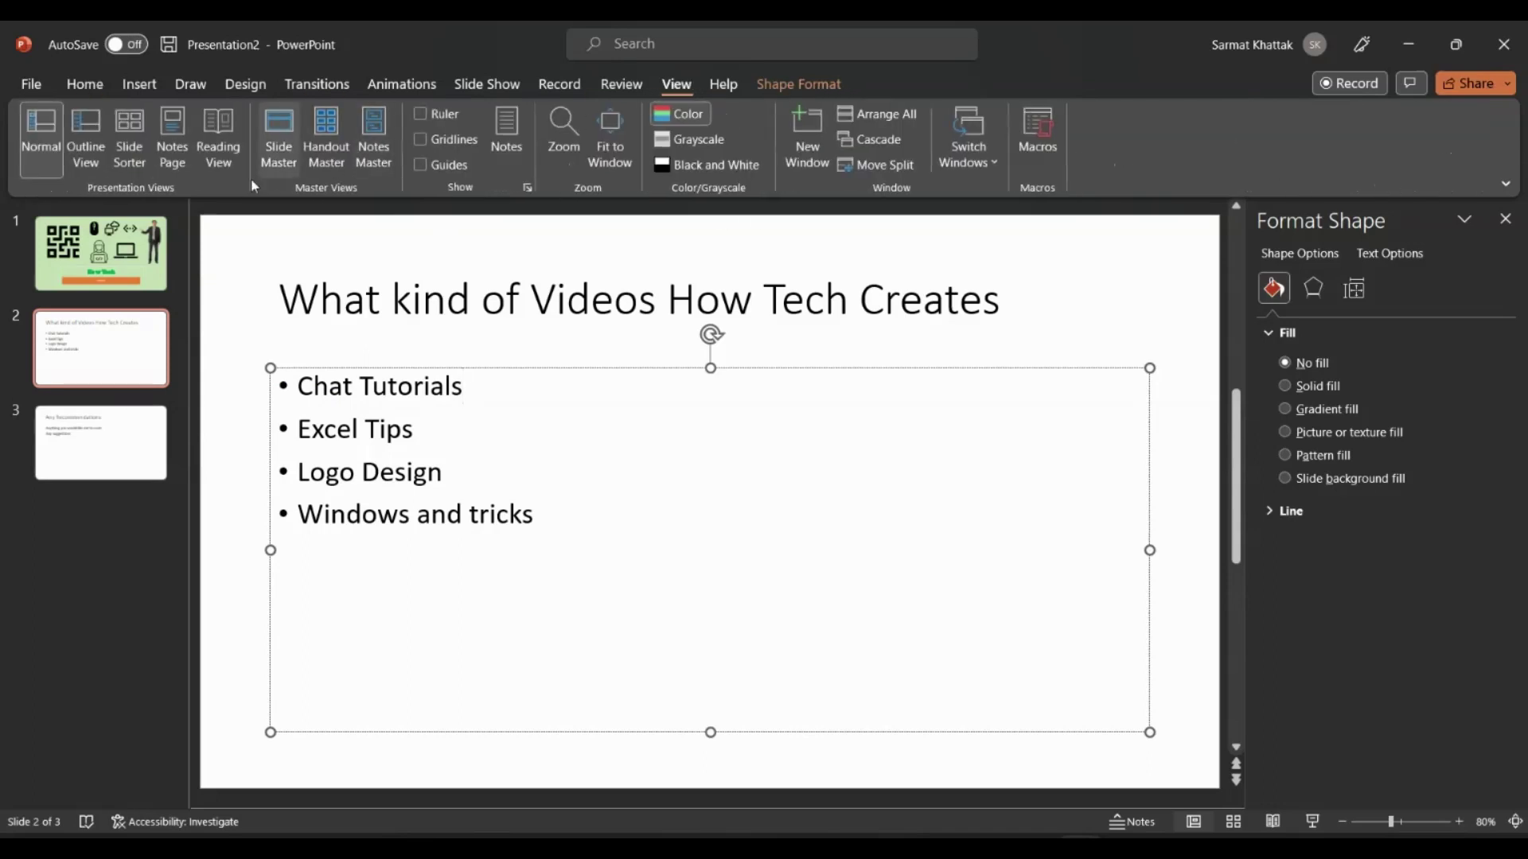
pyautogui.click(280, 143)
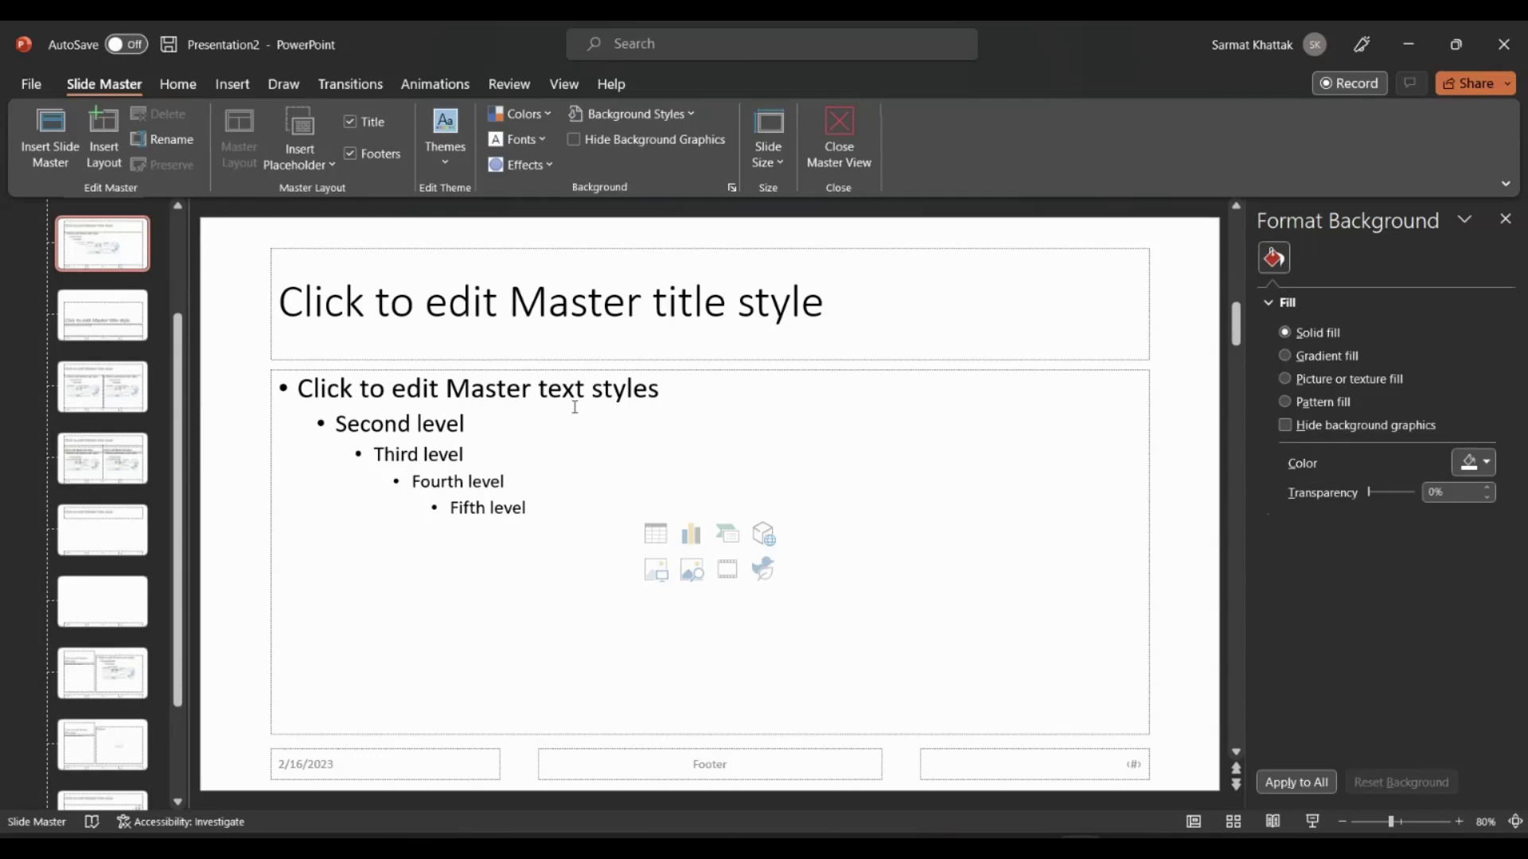
# - Apply the Arial Black-Arial theme fonts to the master, leaving background, colours and effects unchanged
pyautogui.click(686, 121)
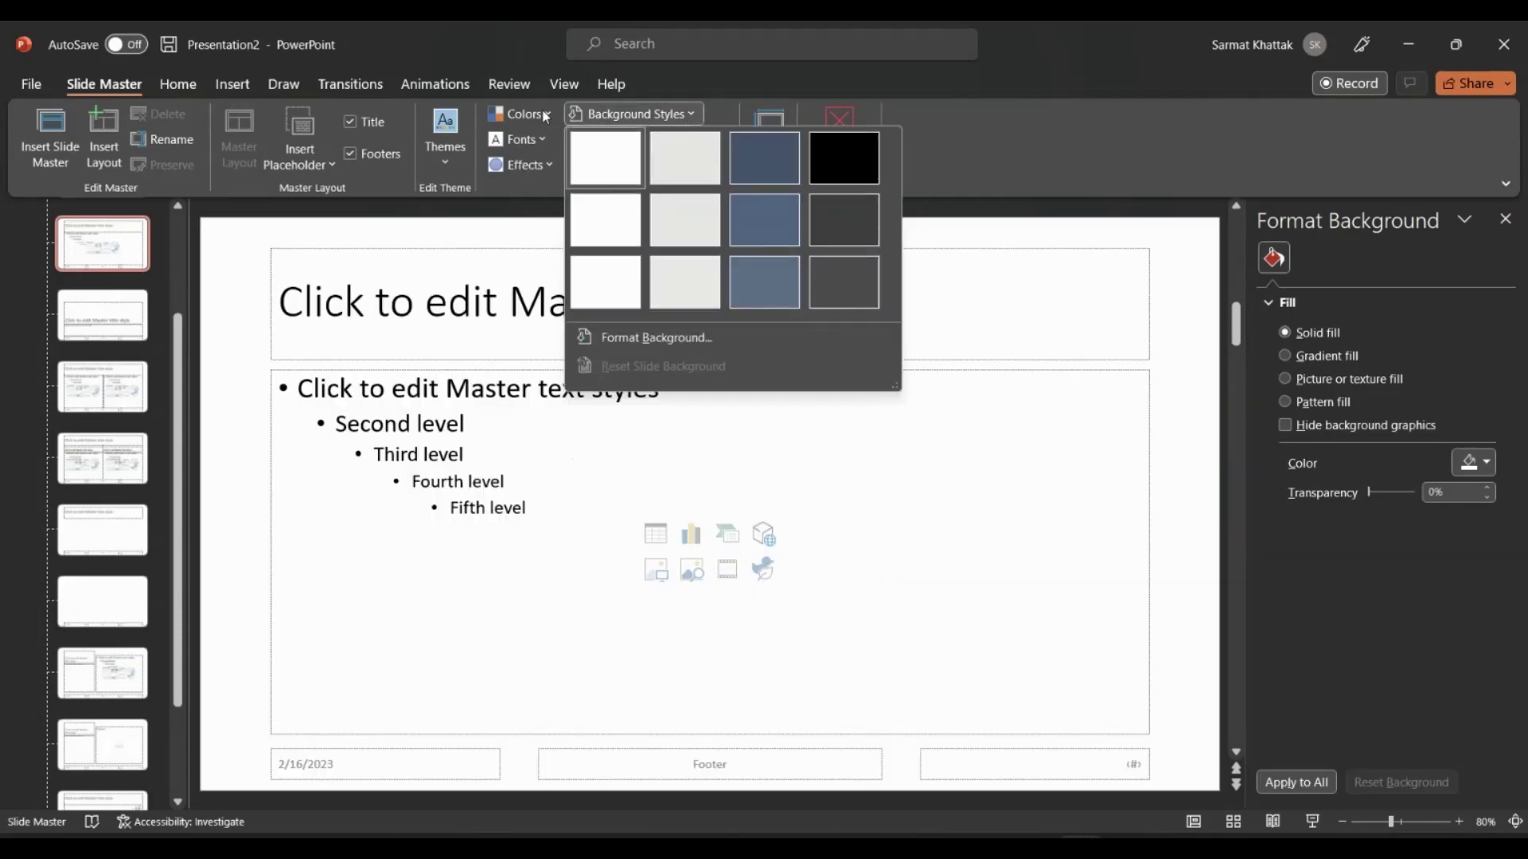
pyautogui.click(541, 113)
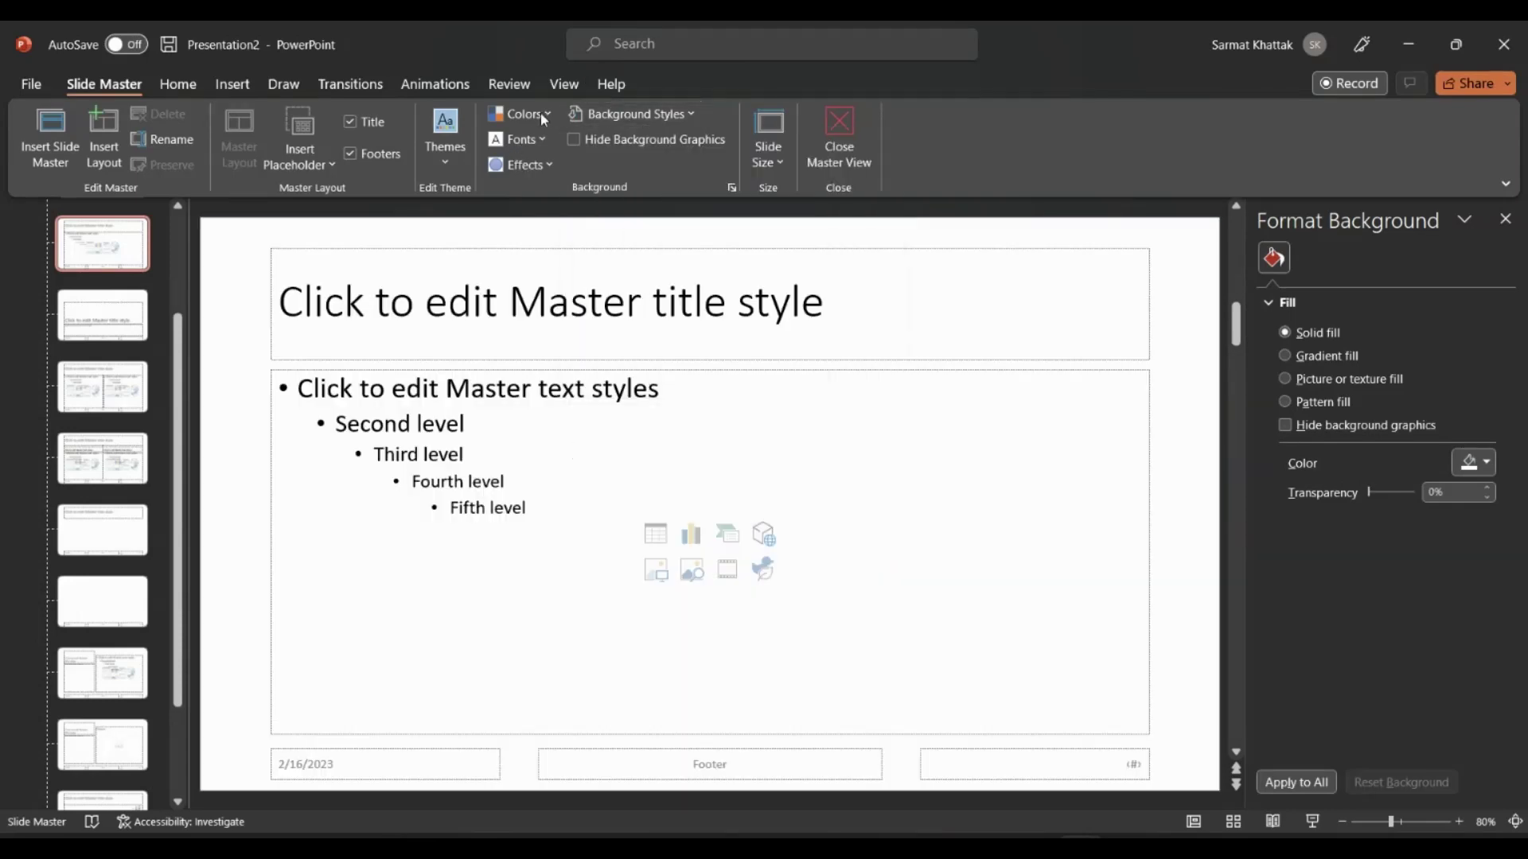
pyautogui.click(541, 113)
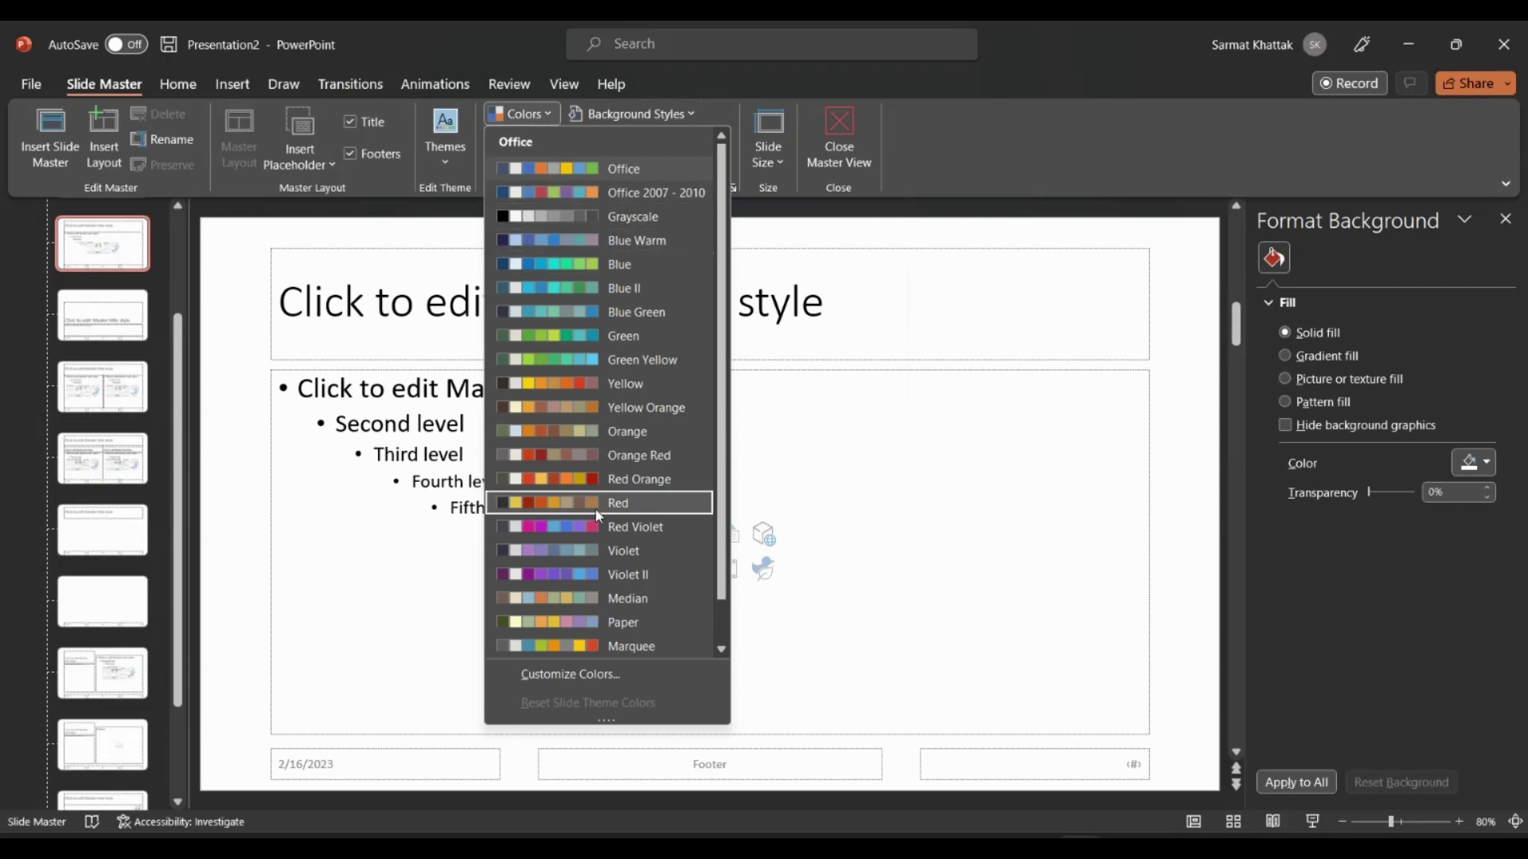
pyautogui.click(966, 231)
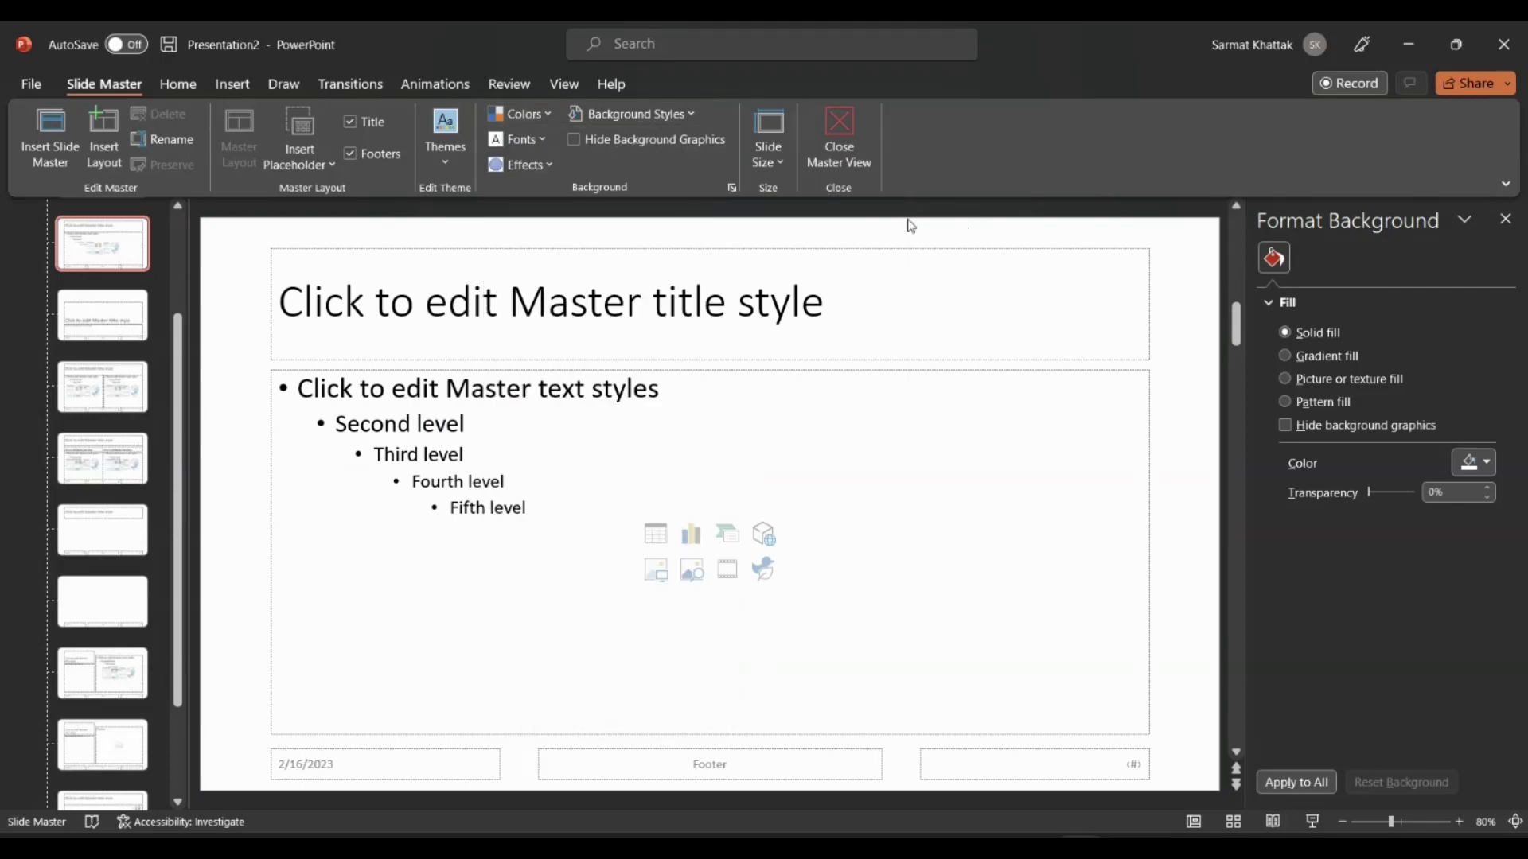
pyautogui.click(541, 141)
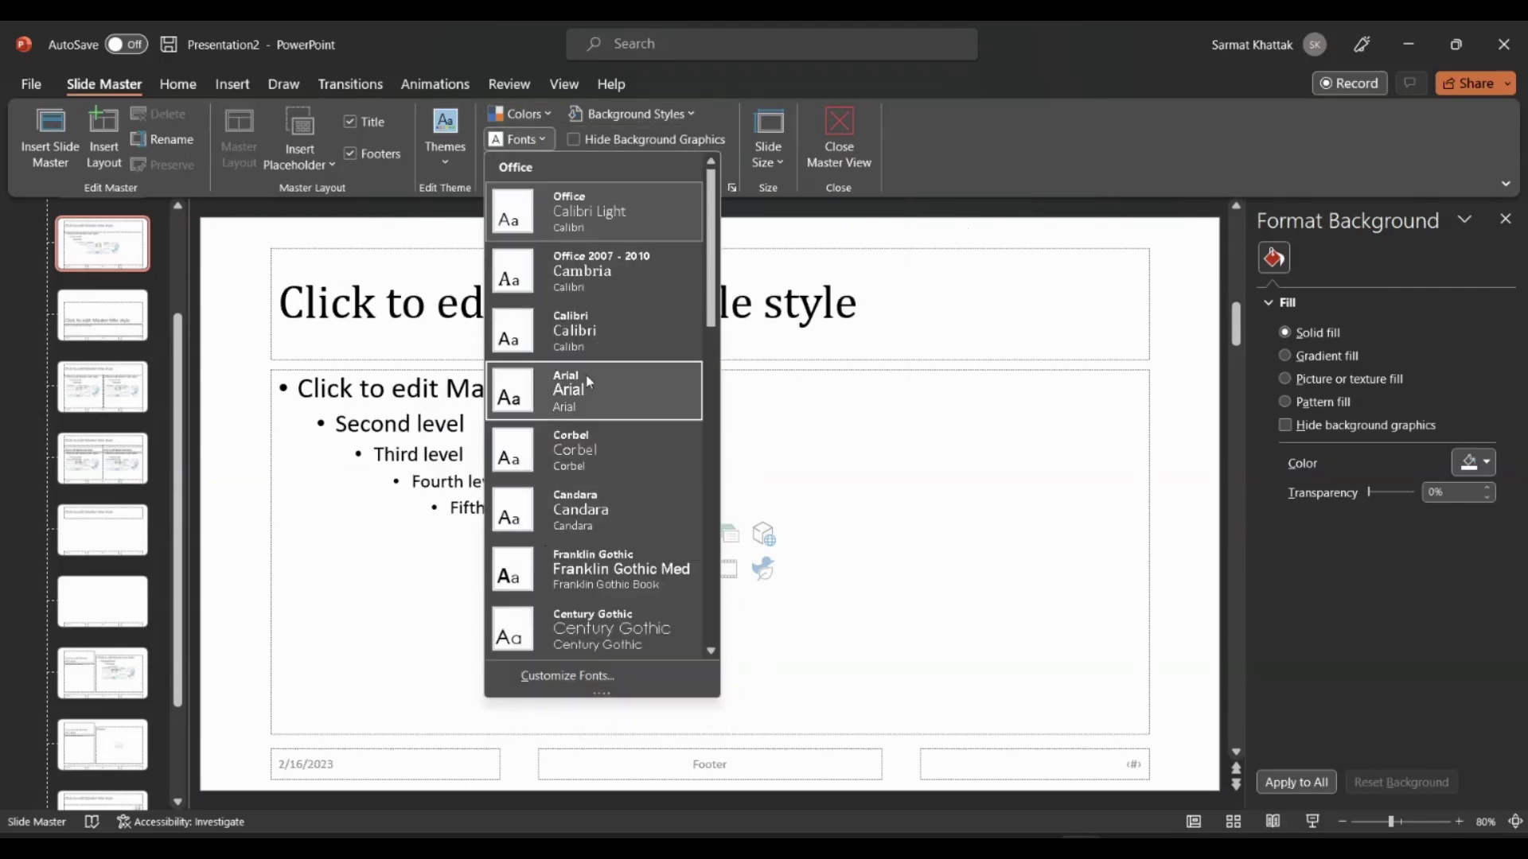
pyautogui.scroll(-10, 581, 489)
pyautogui.scroll(-2, 581, 488)
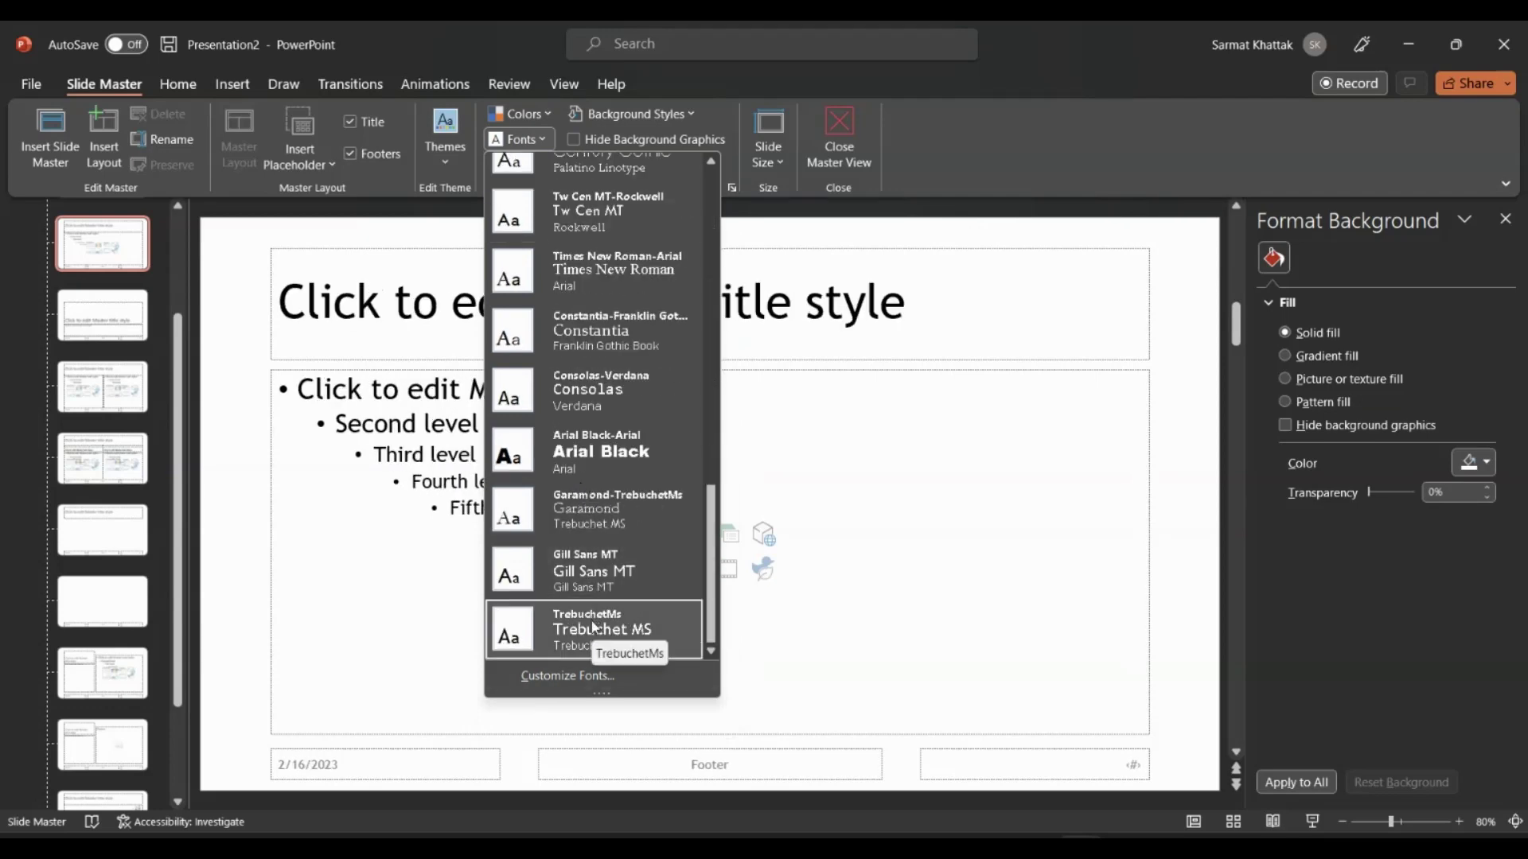
pyautogui.click(602, 454)
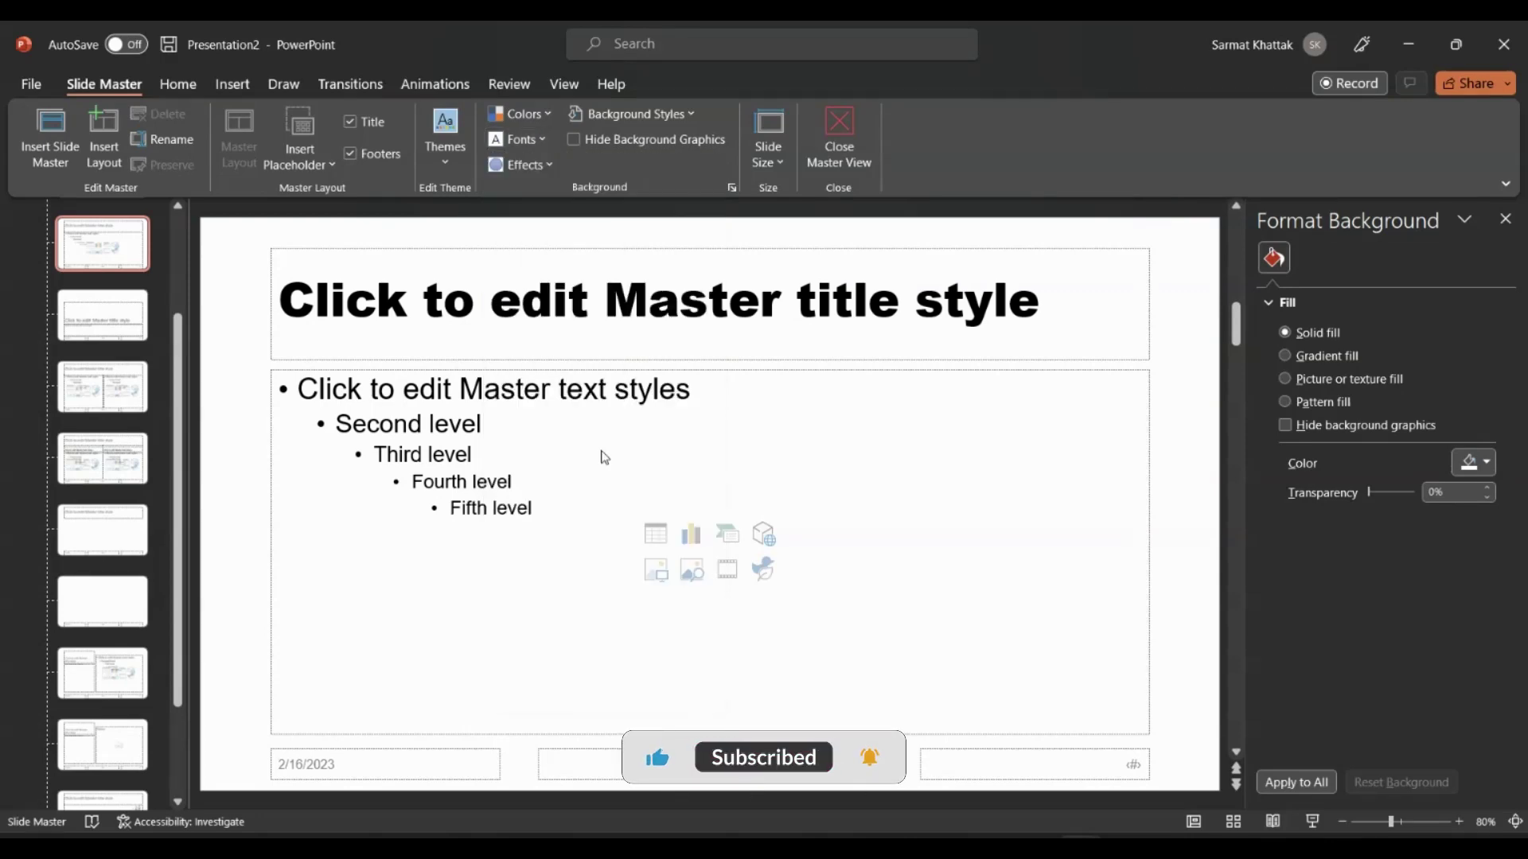
pyautogui.click(552, 168)
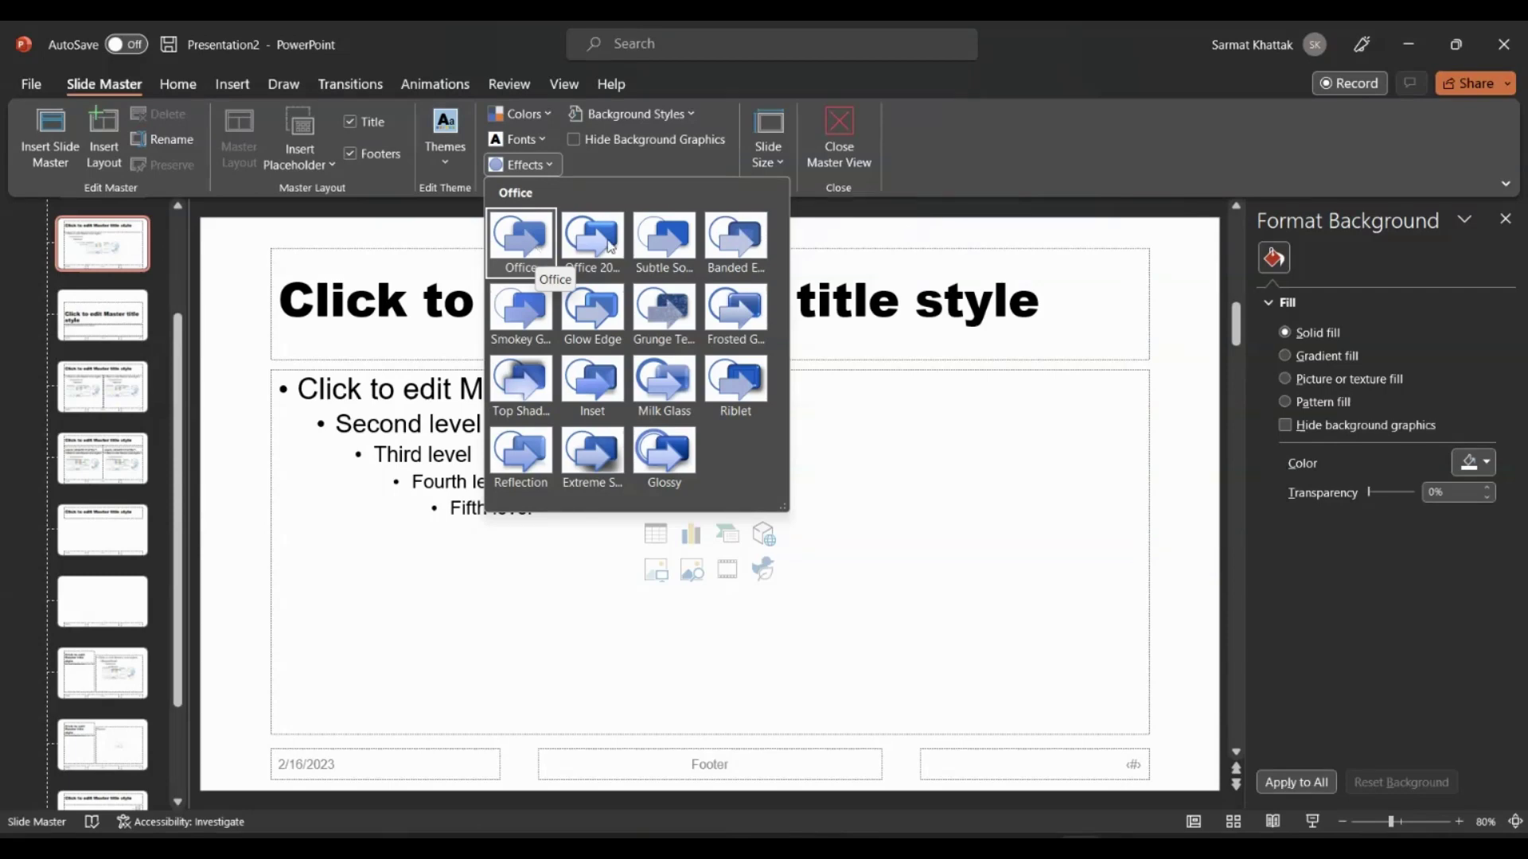
pyautogui.click(700, 398)
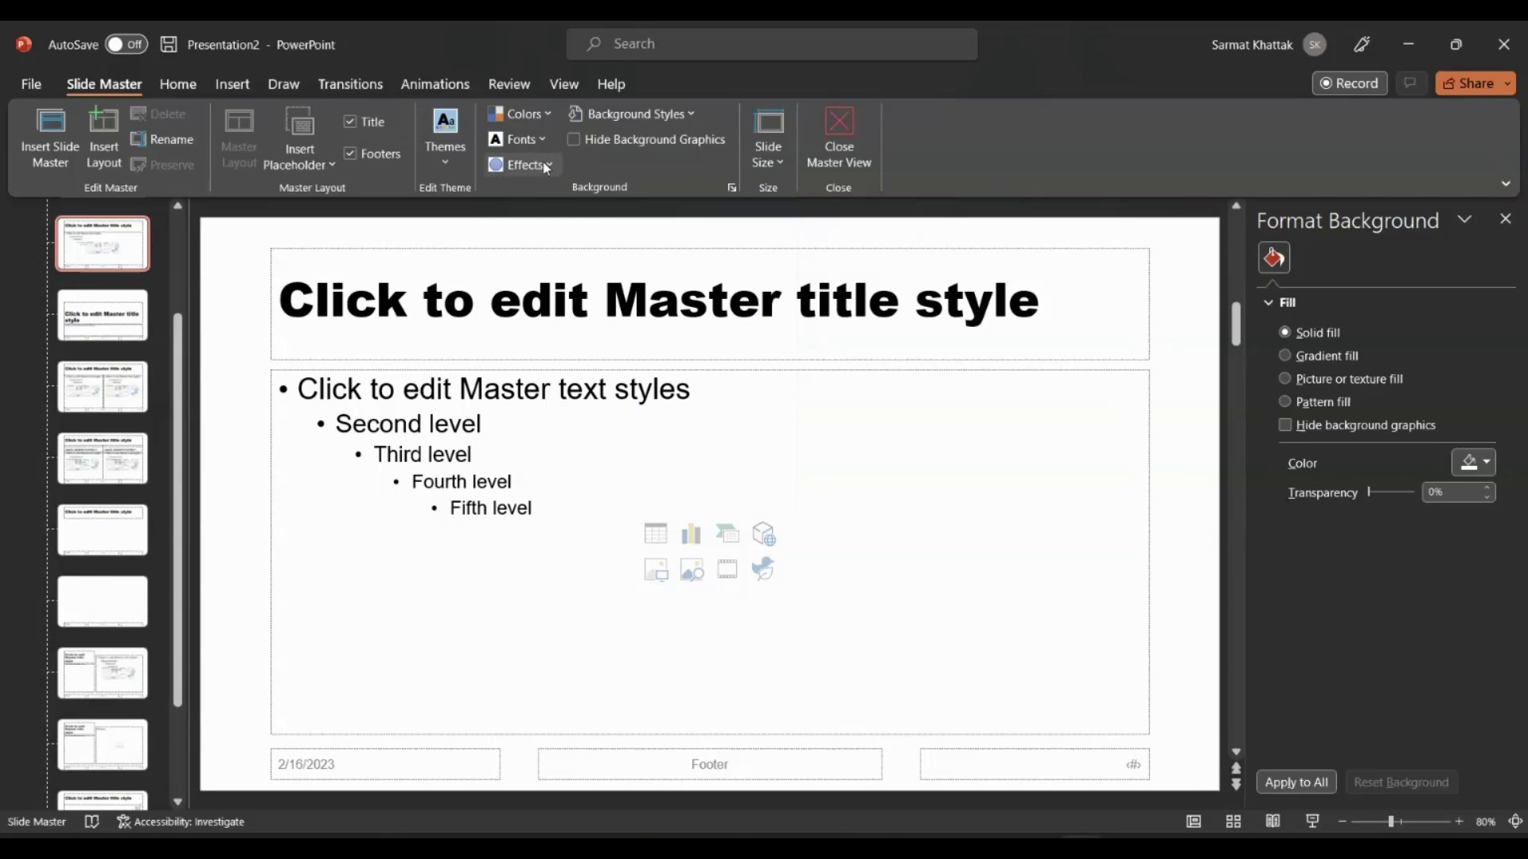
# - Enter 'How Tech Demo Presentation' in the master footer, keeping date and slide-number placeholders shown
pyautogui.click(351, 153)
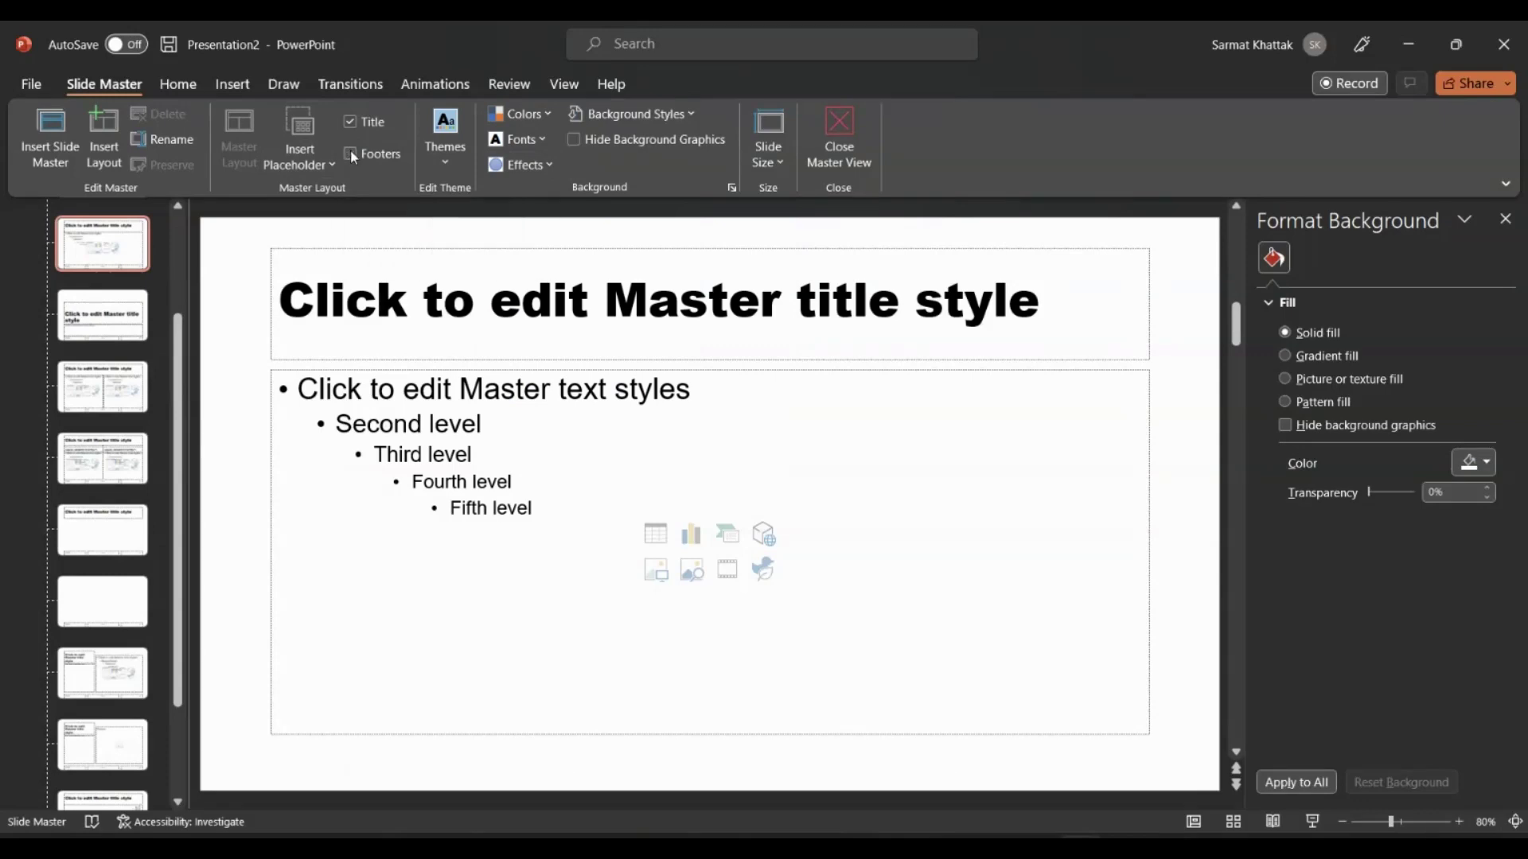
pyautogui.click(351, 153)
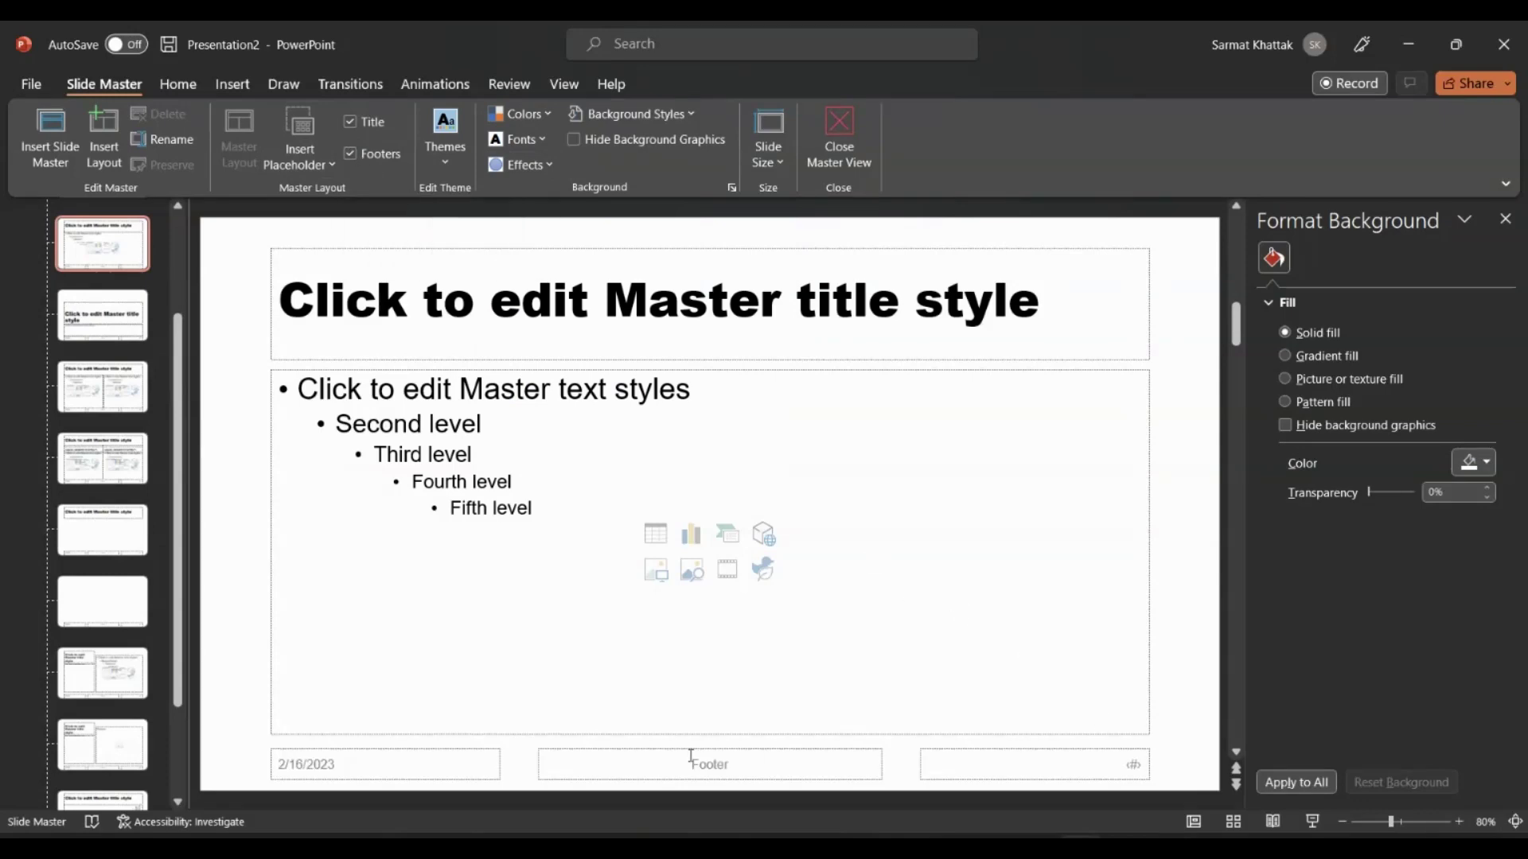
pyautogui.click(1134, 765)
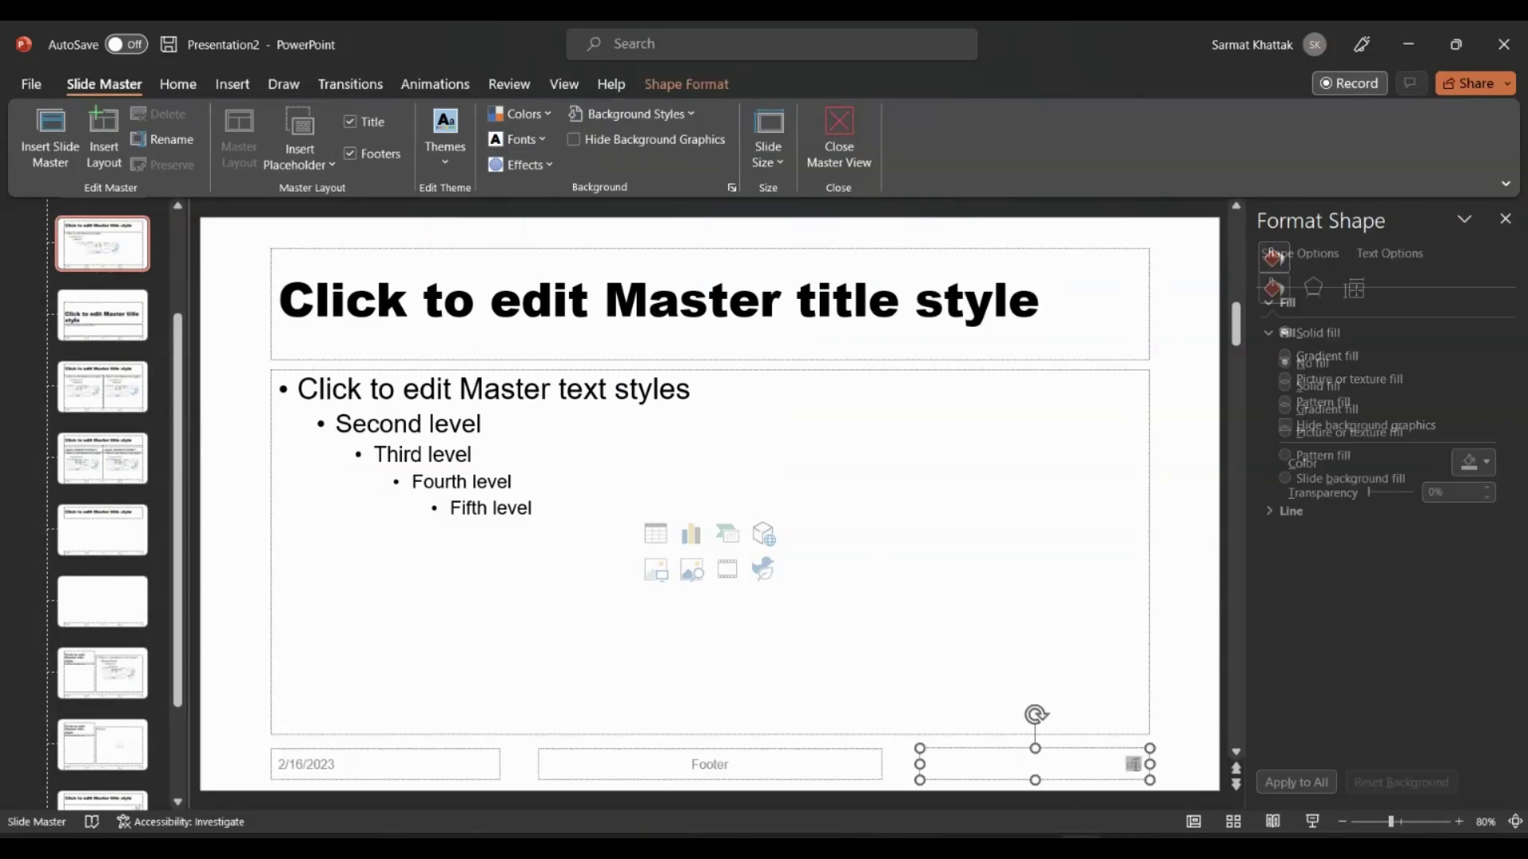
pyautogui.click(1137, 765)
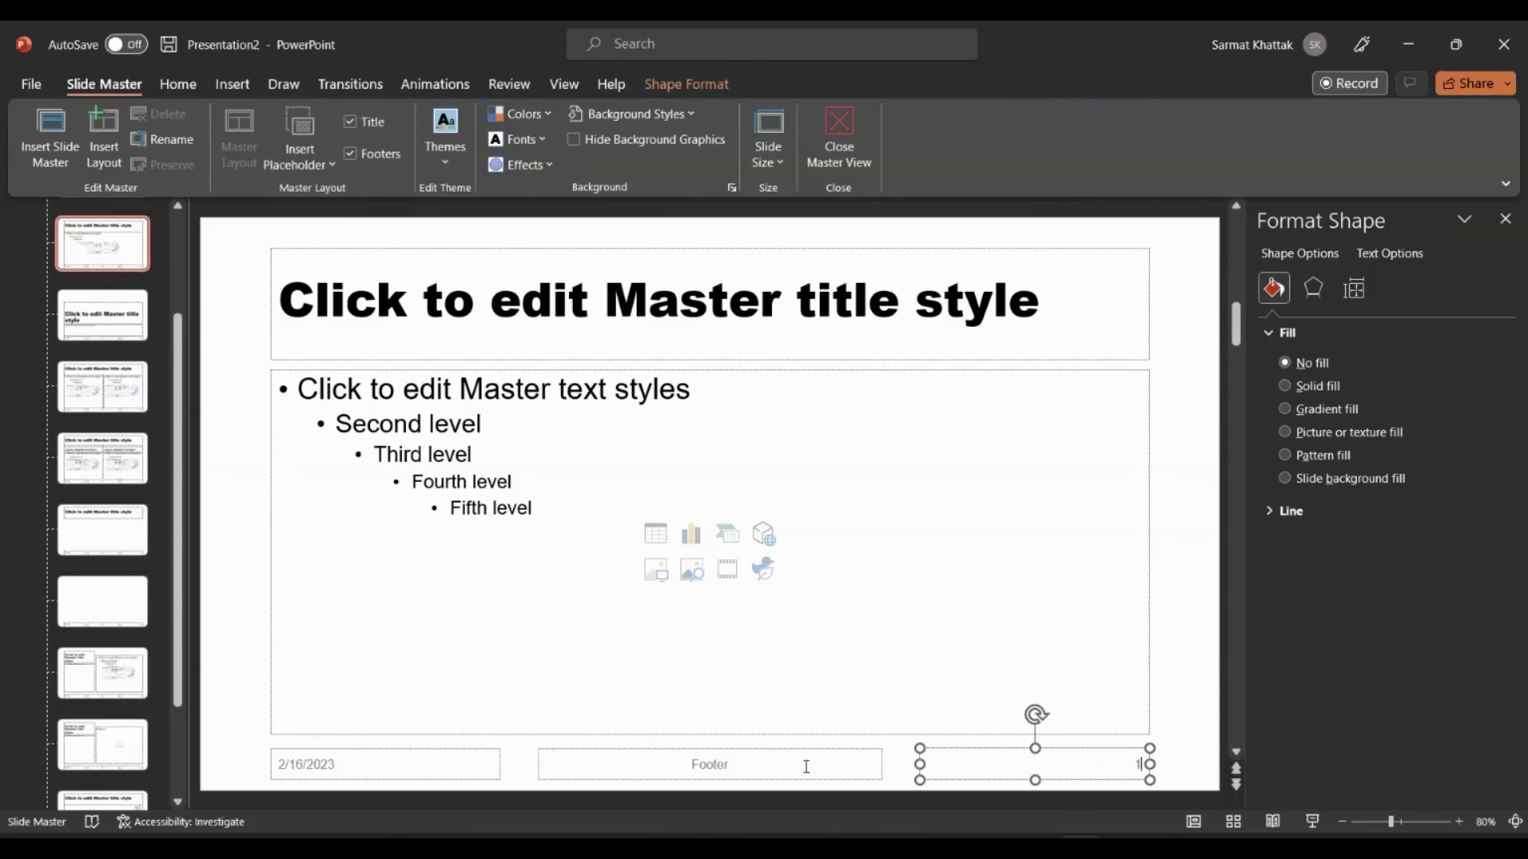
pyautogui.click(741, 769)
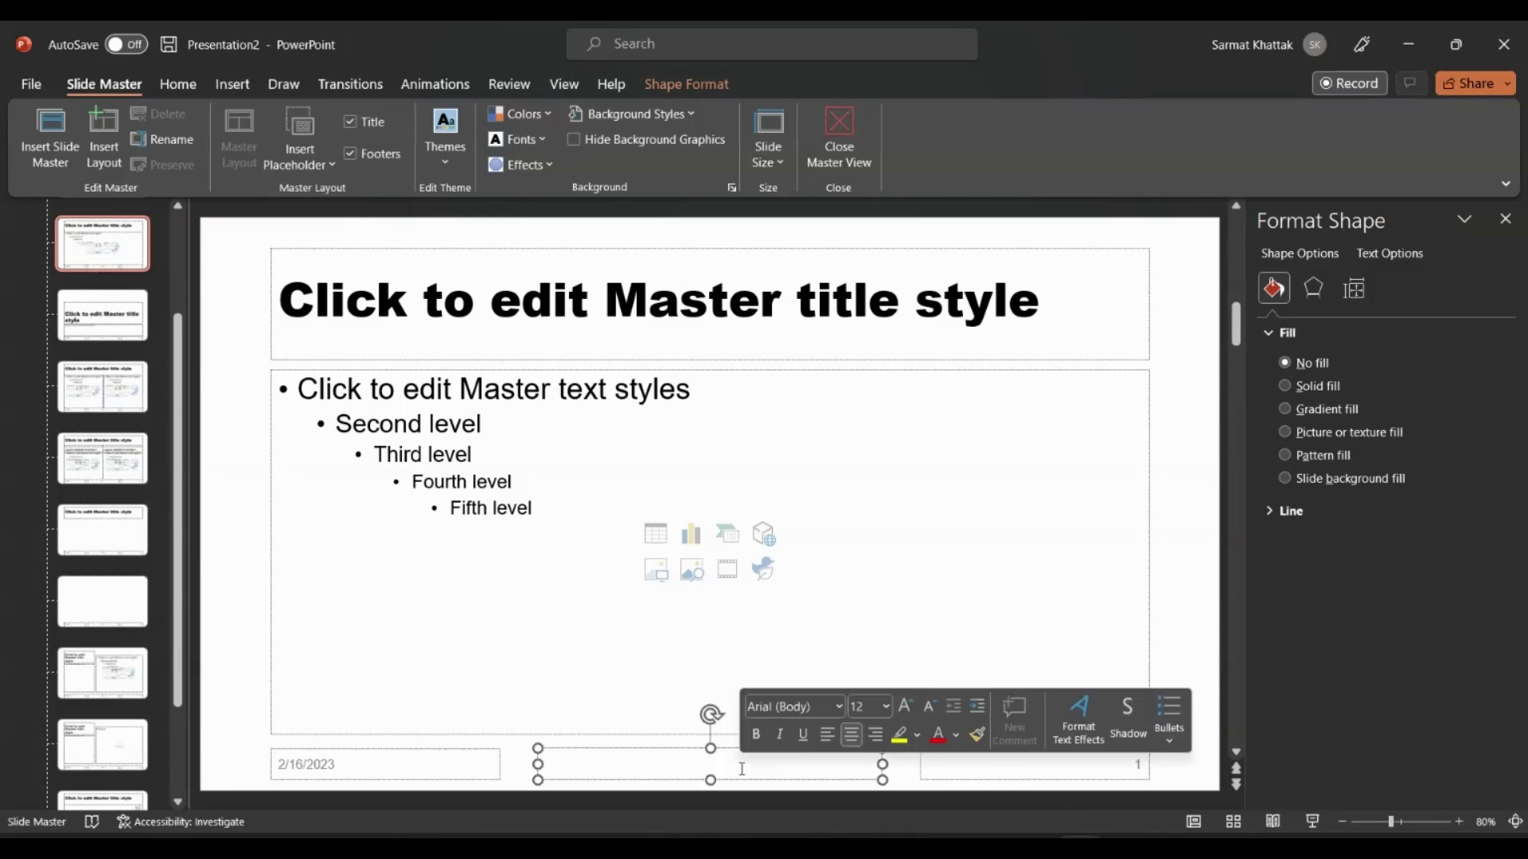
pyautogui.write('How Tech De')
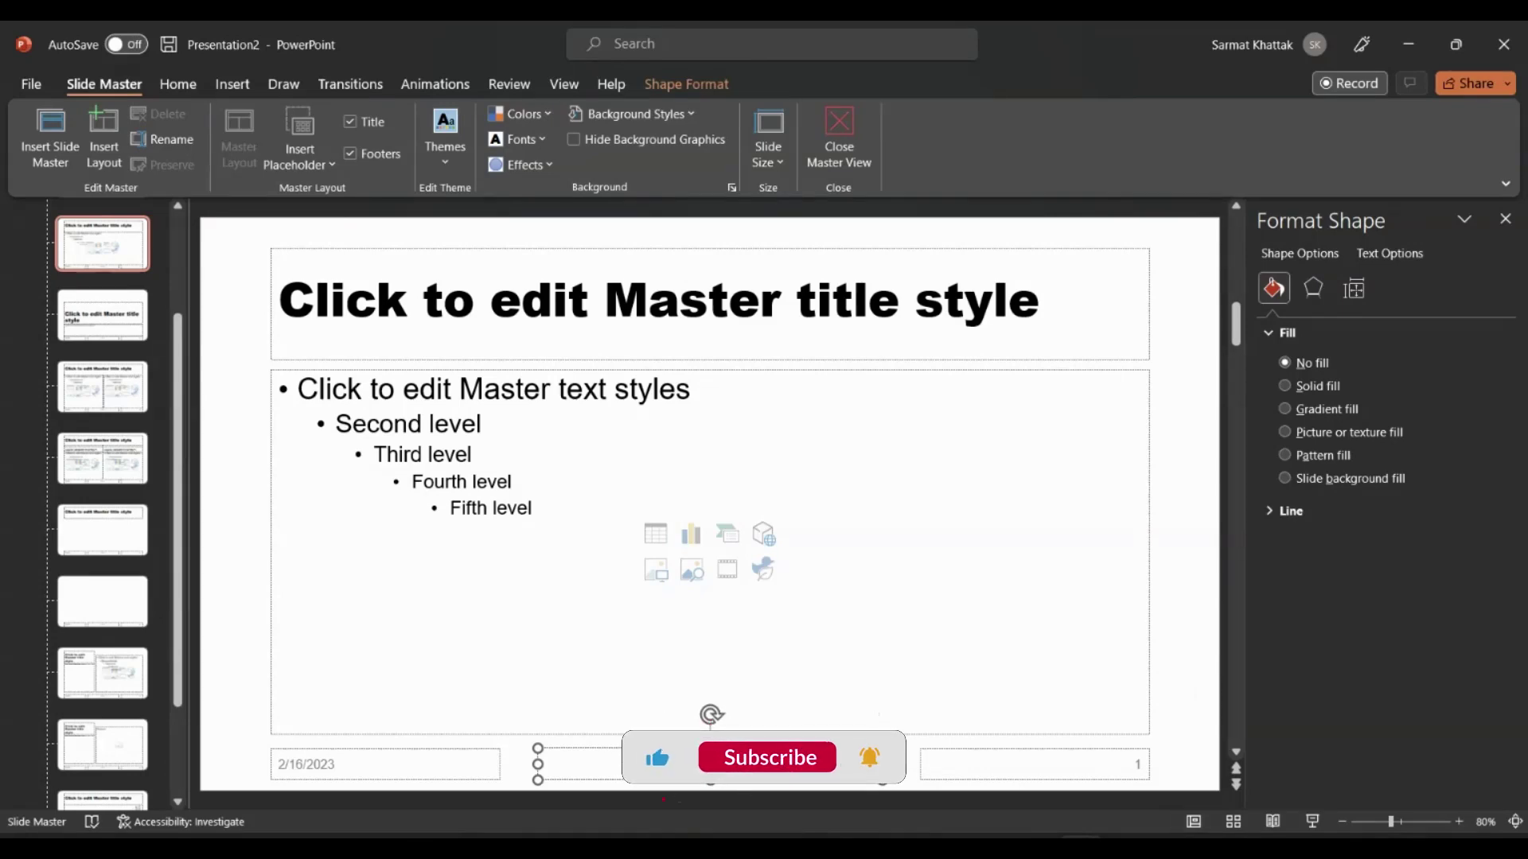
pyautogui.write('mo Presentat')
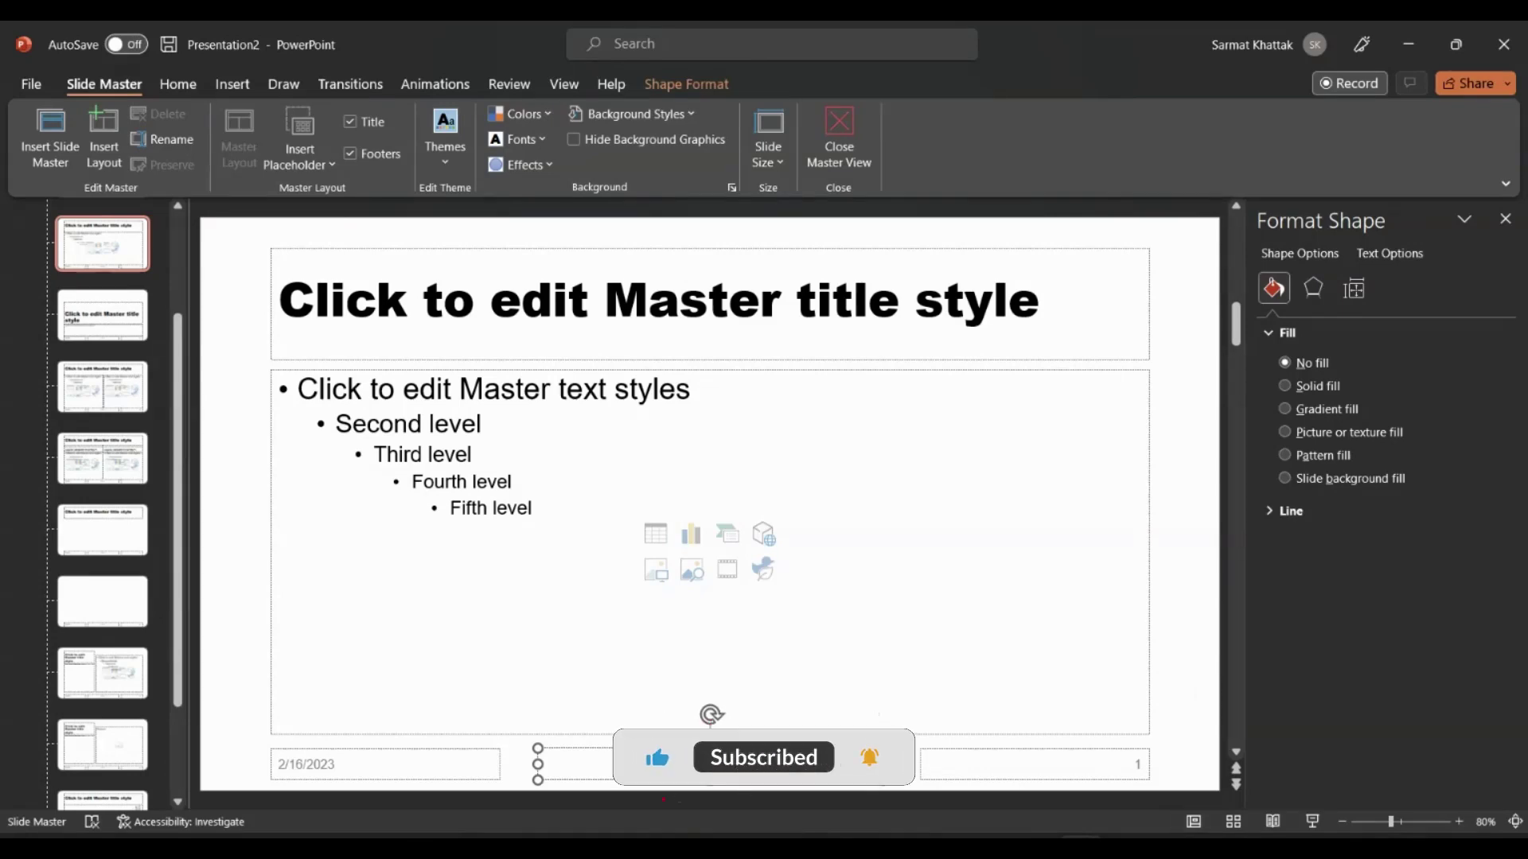
pyautogui.write('ion')
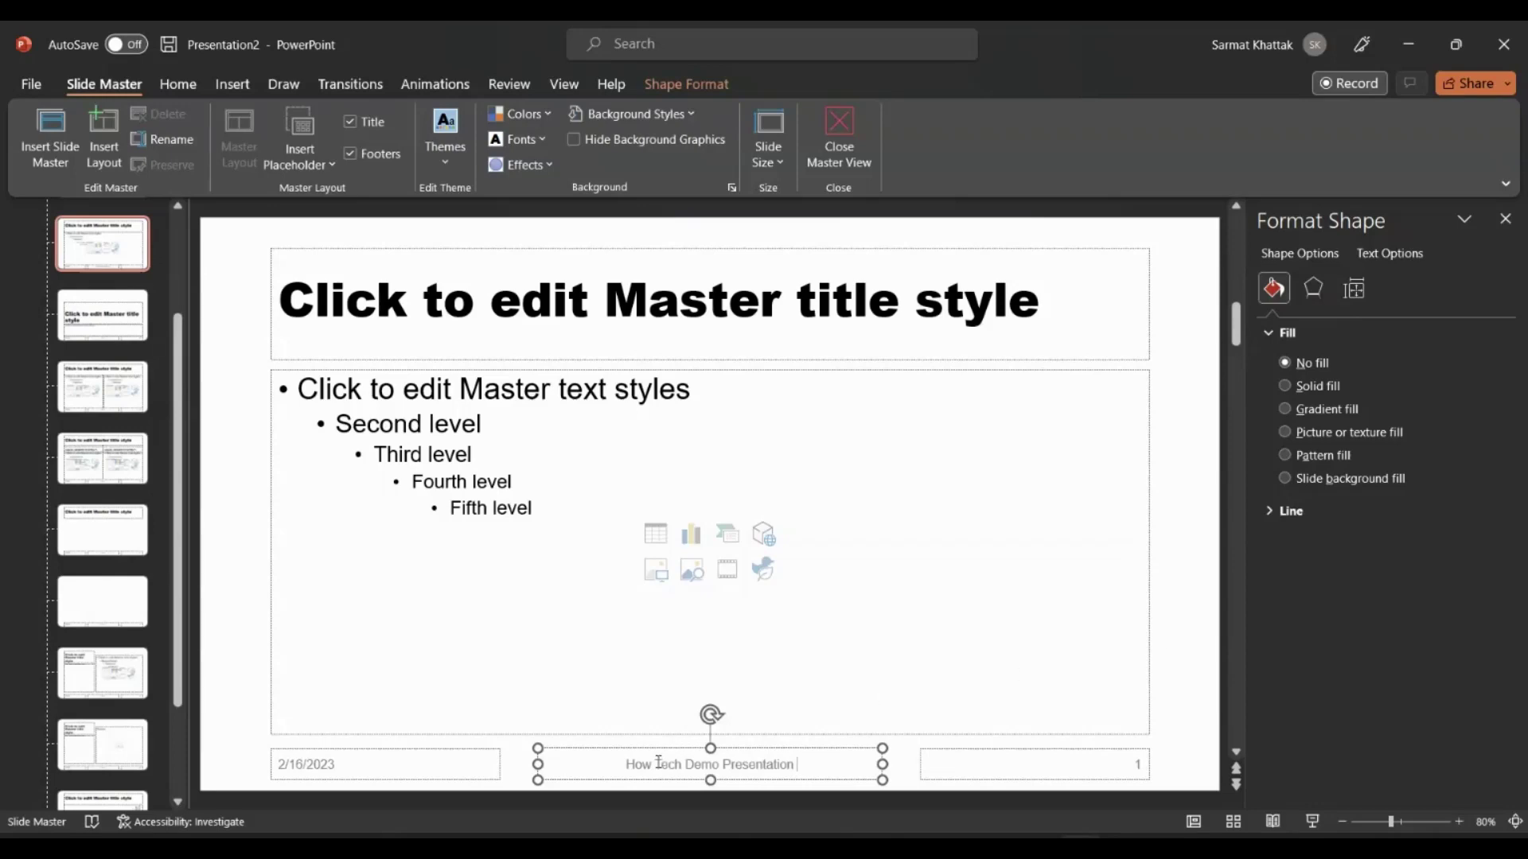
pyautogui.click(1182, 622)
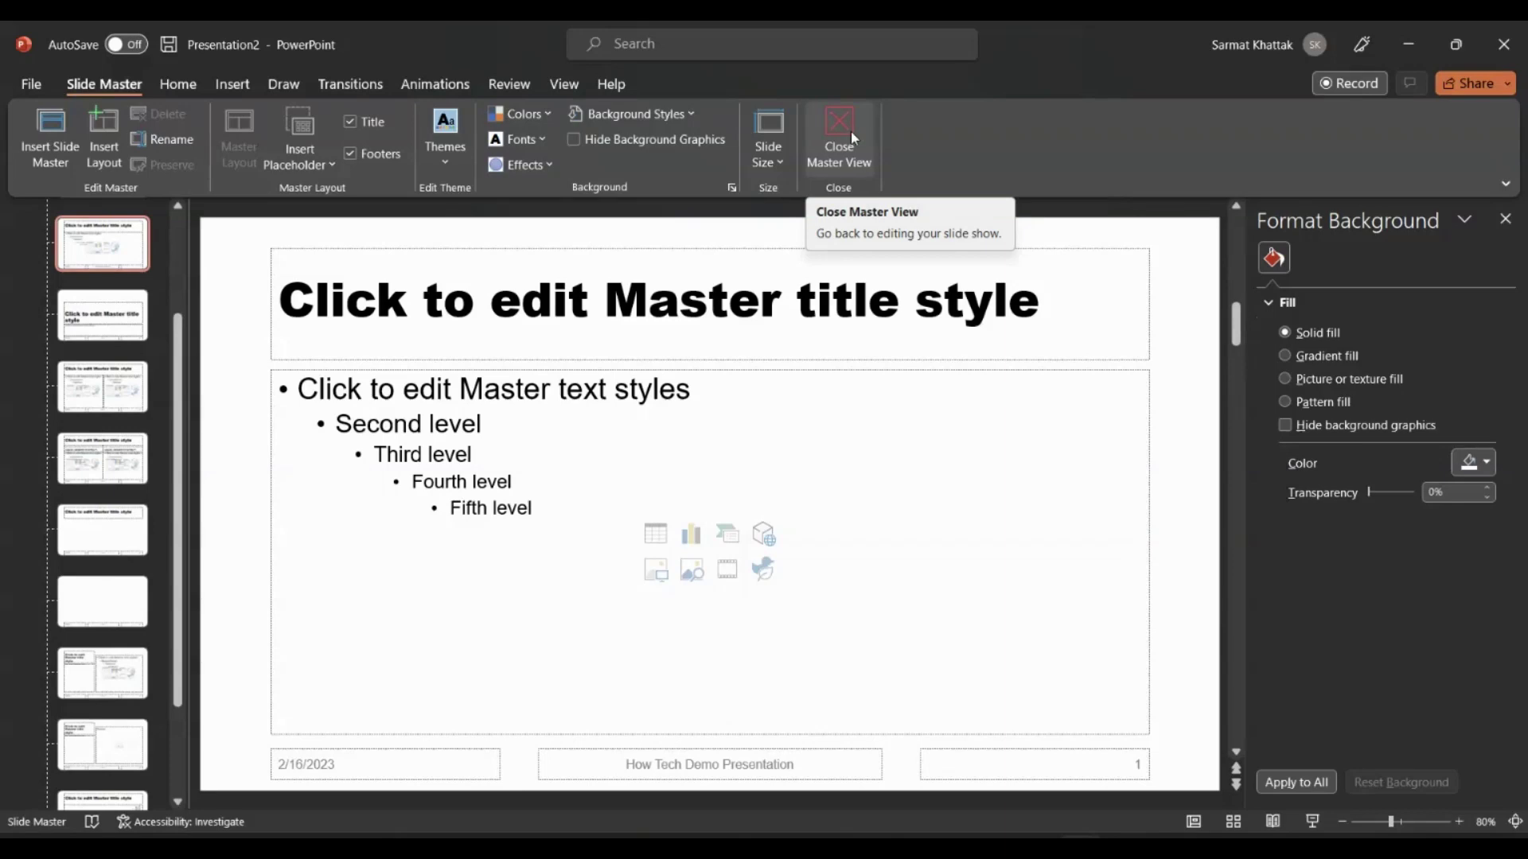
# - Browse the themes and background styles without applying any, keeping the white background
pyautogui.click(692, 121)
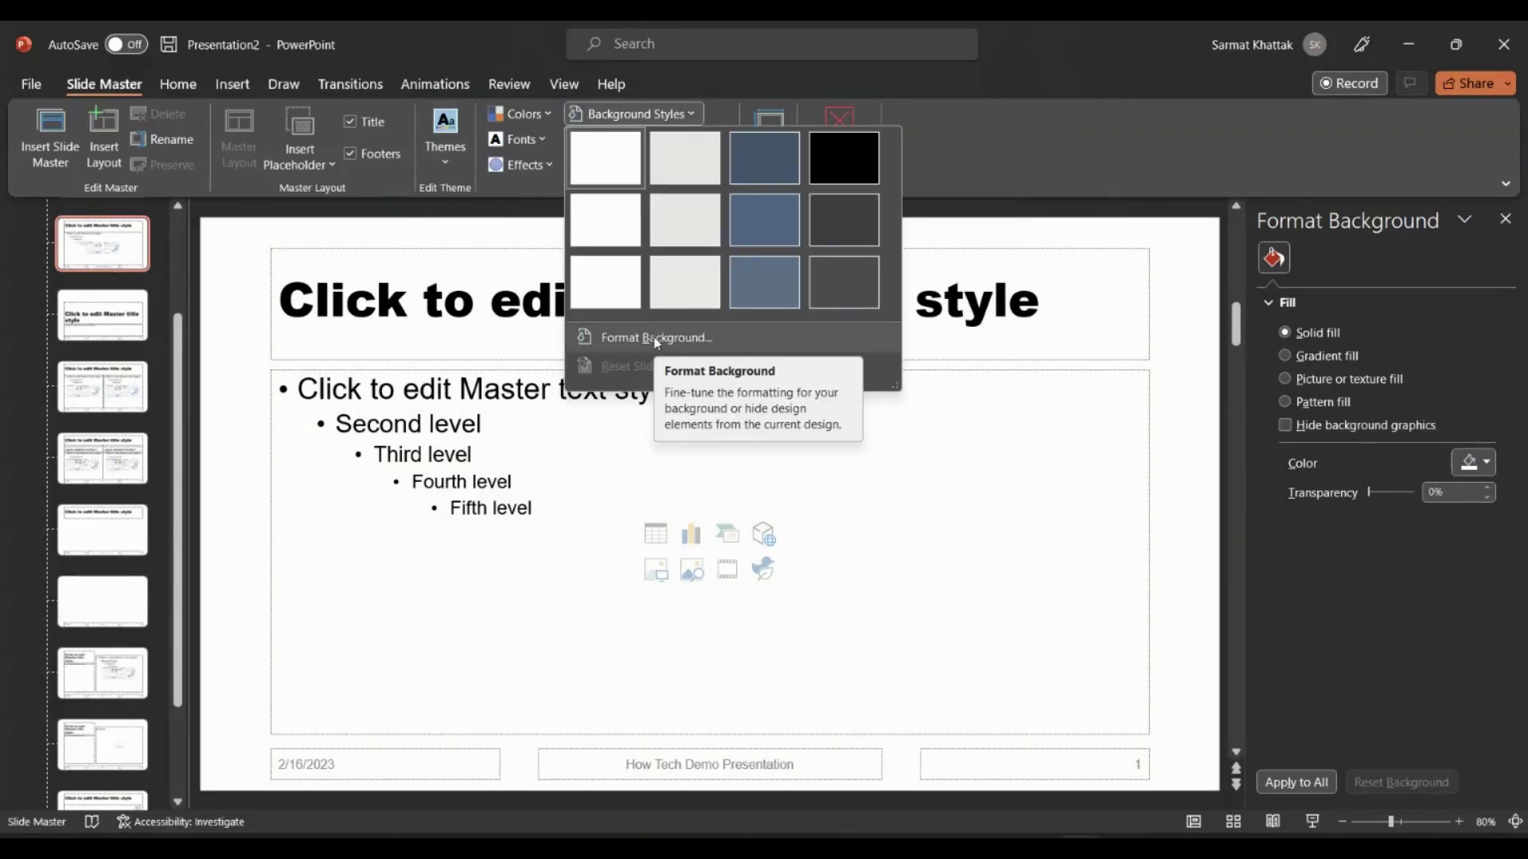
pyautogui.click(436, 147)
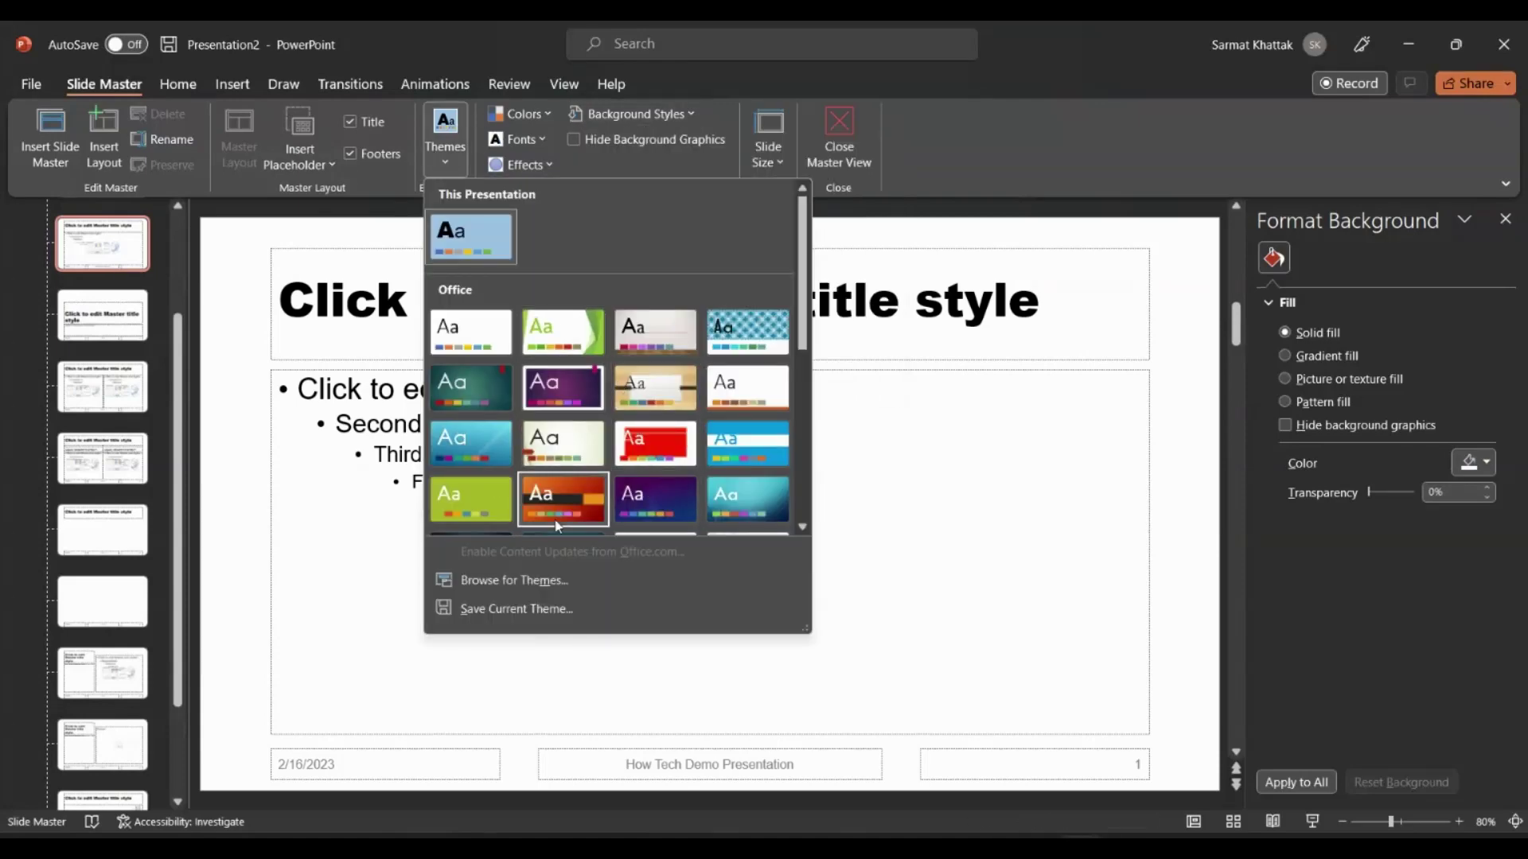
pyautogui.scroll(-3, 557, 522)
pyautogui.scroll(3, 557, 522)
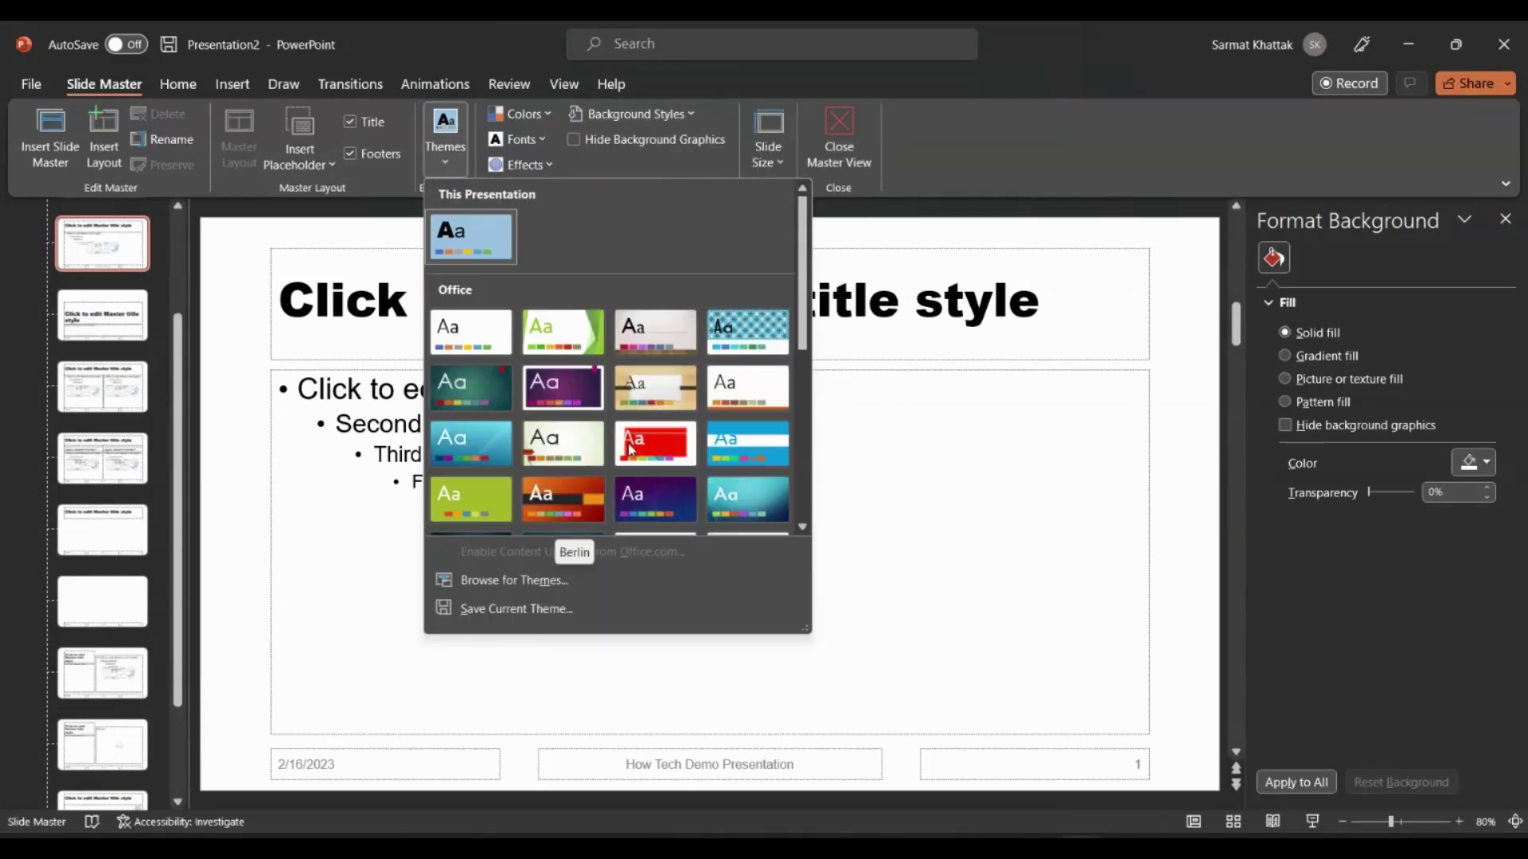
pyautogui.click(981, 141)
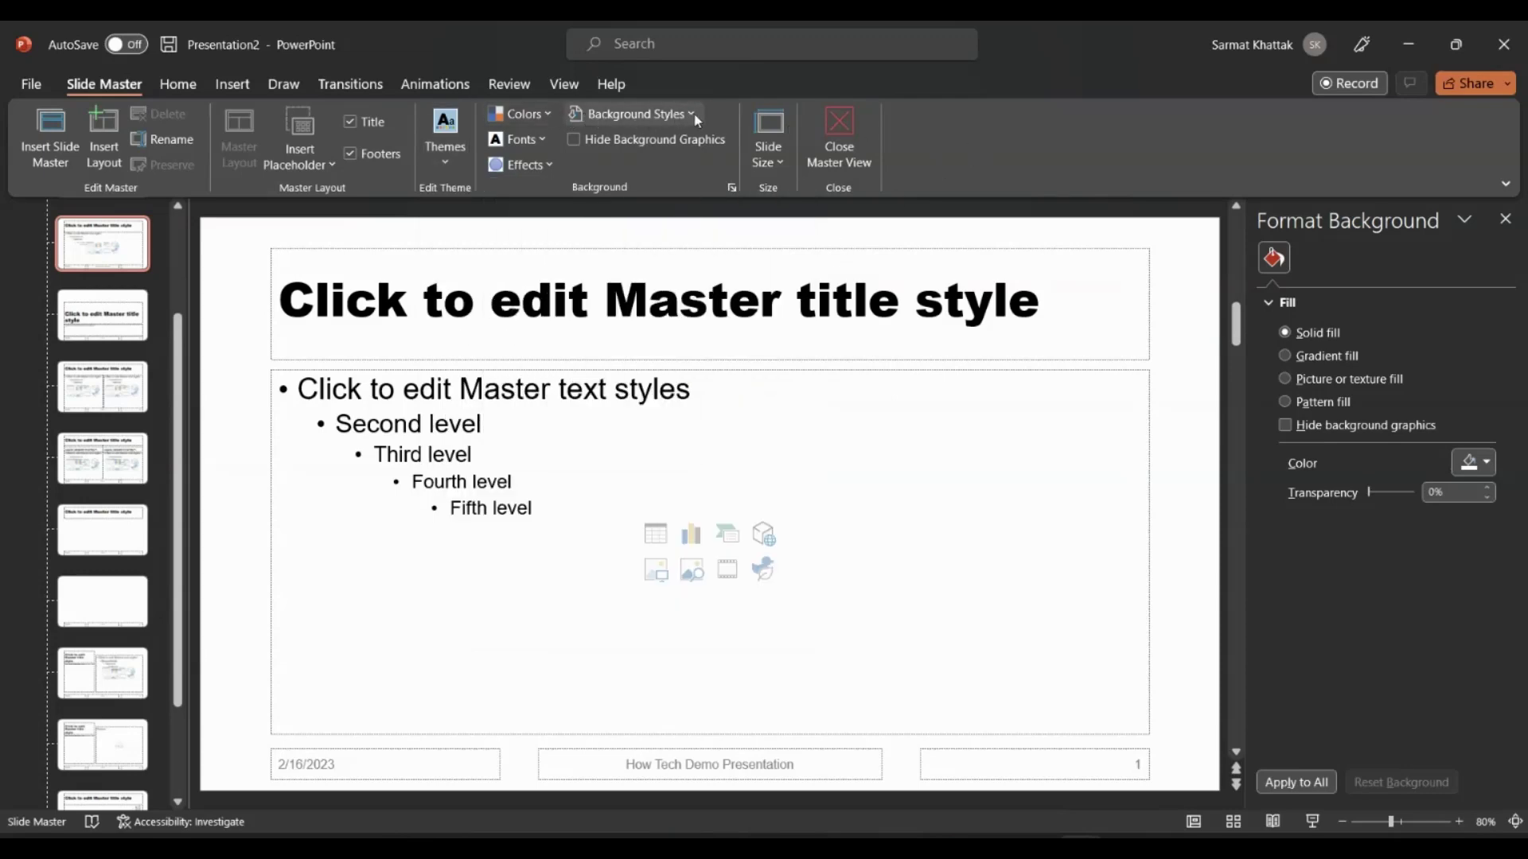
pyautogui.click(599, 116)
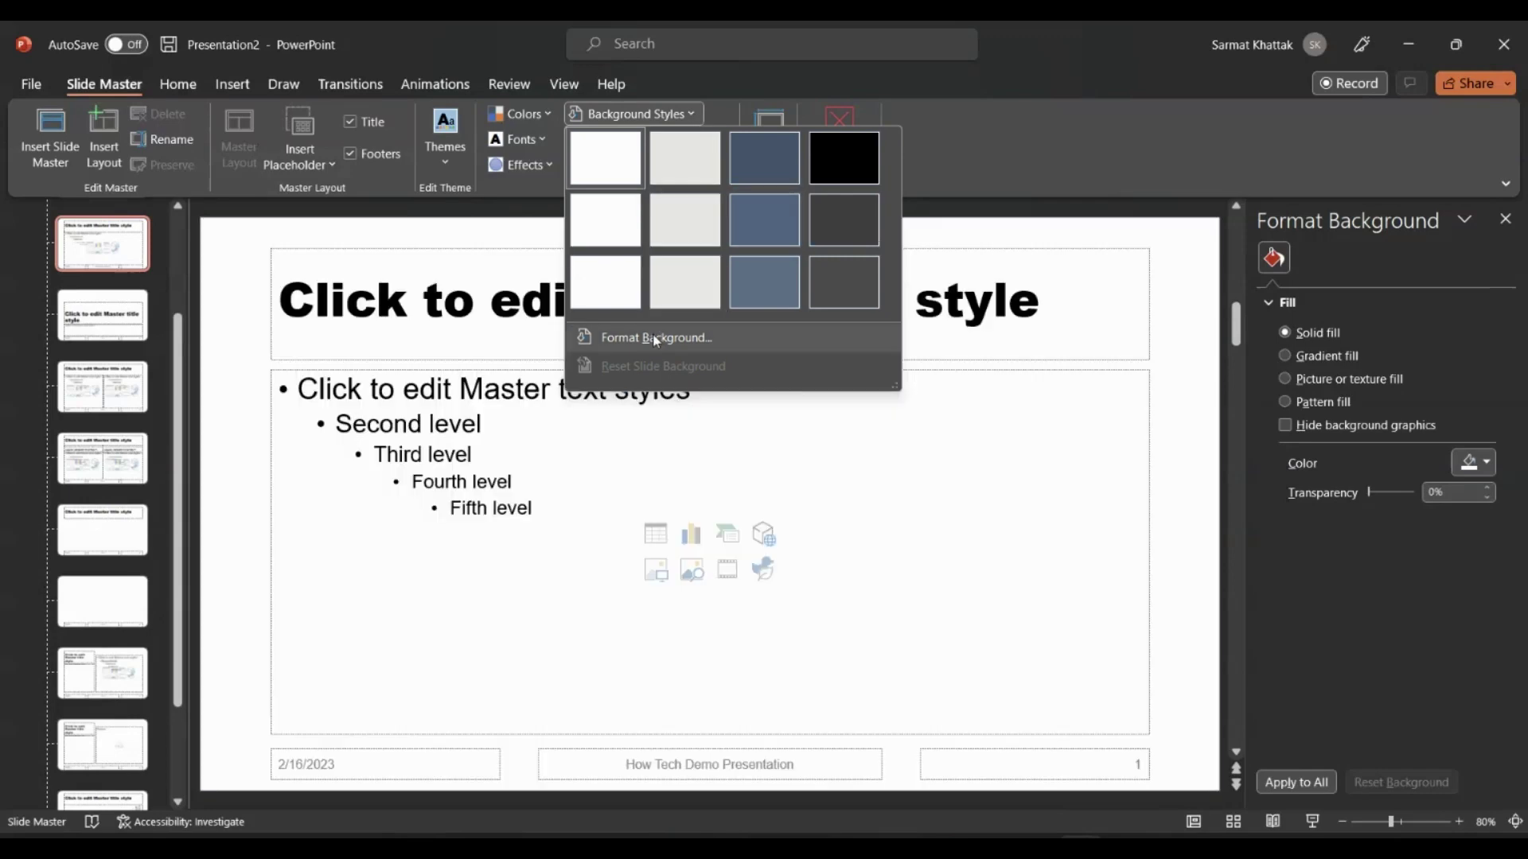
pyautogui.click(659, 341)
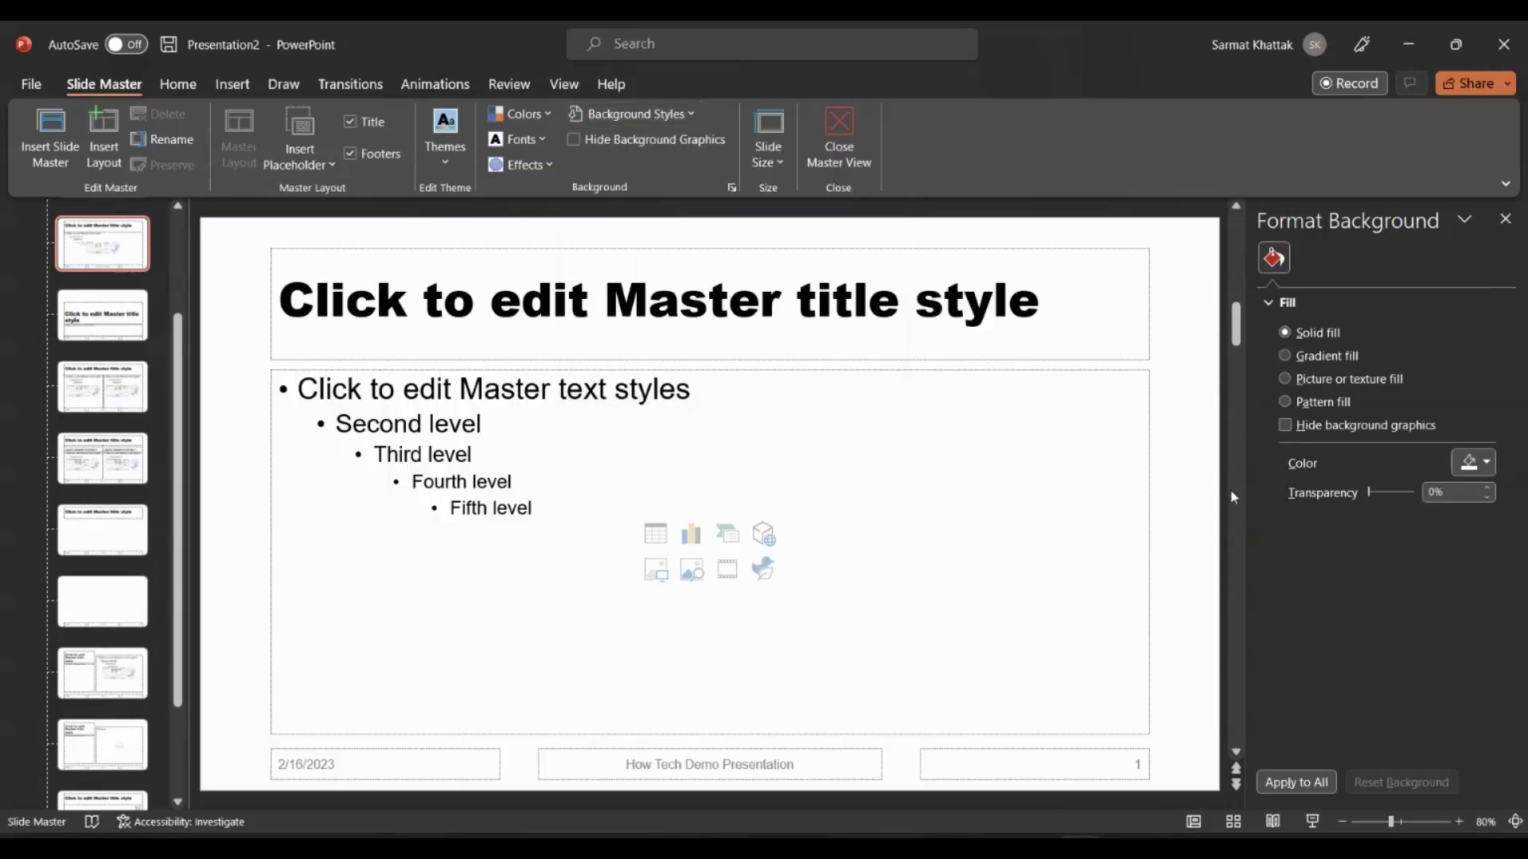
# - Apply a Green, Accent 6, Lighter 80% background to all layouts and close Master View
pyautogui.click(1473, 463)
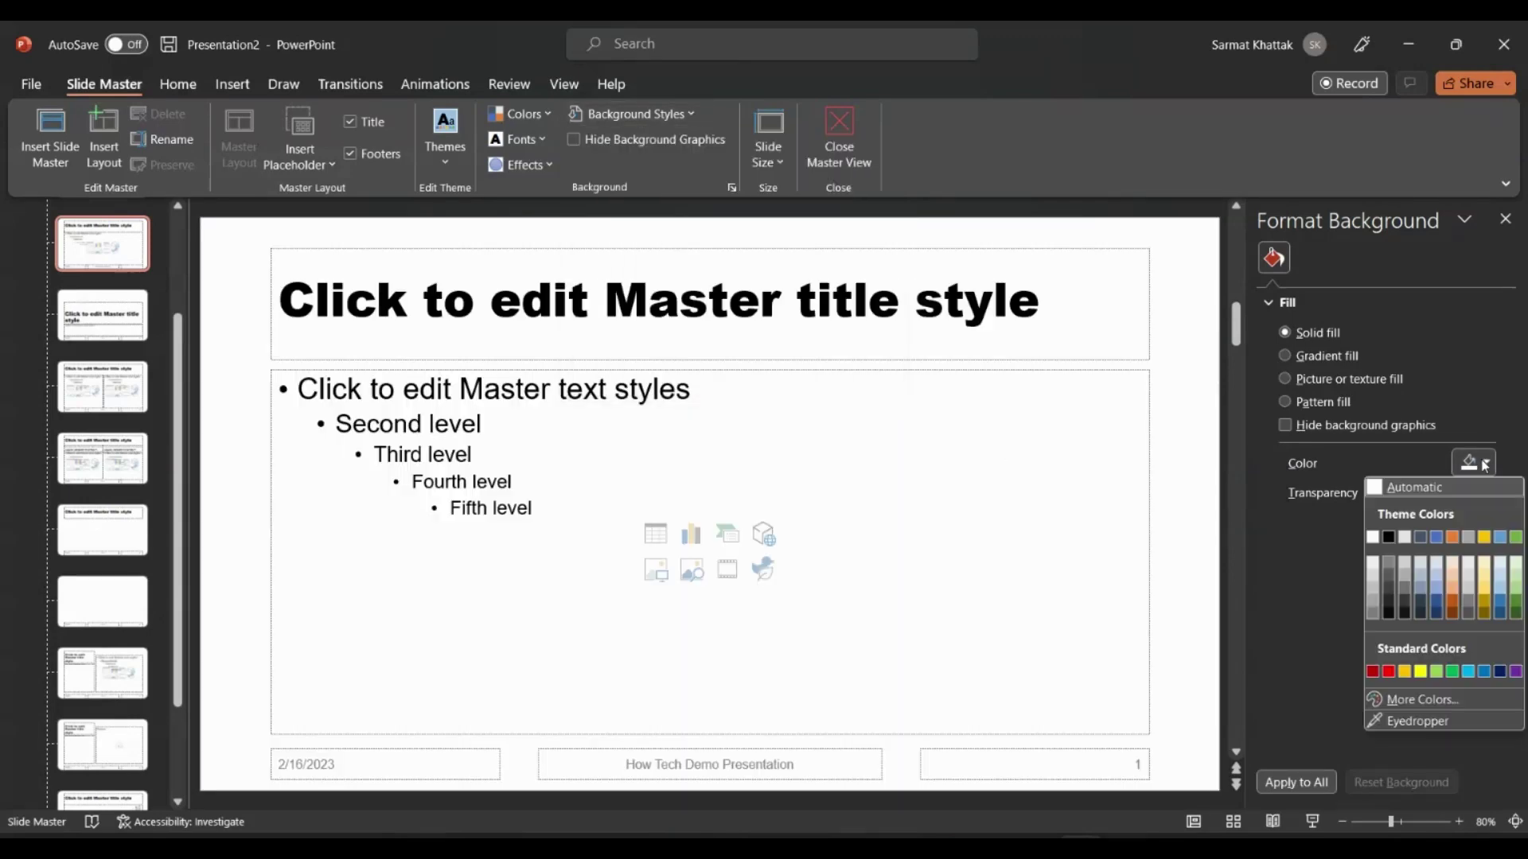
pyautogui.click(1515, 570)
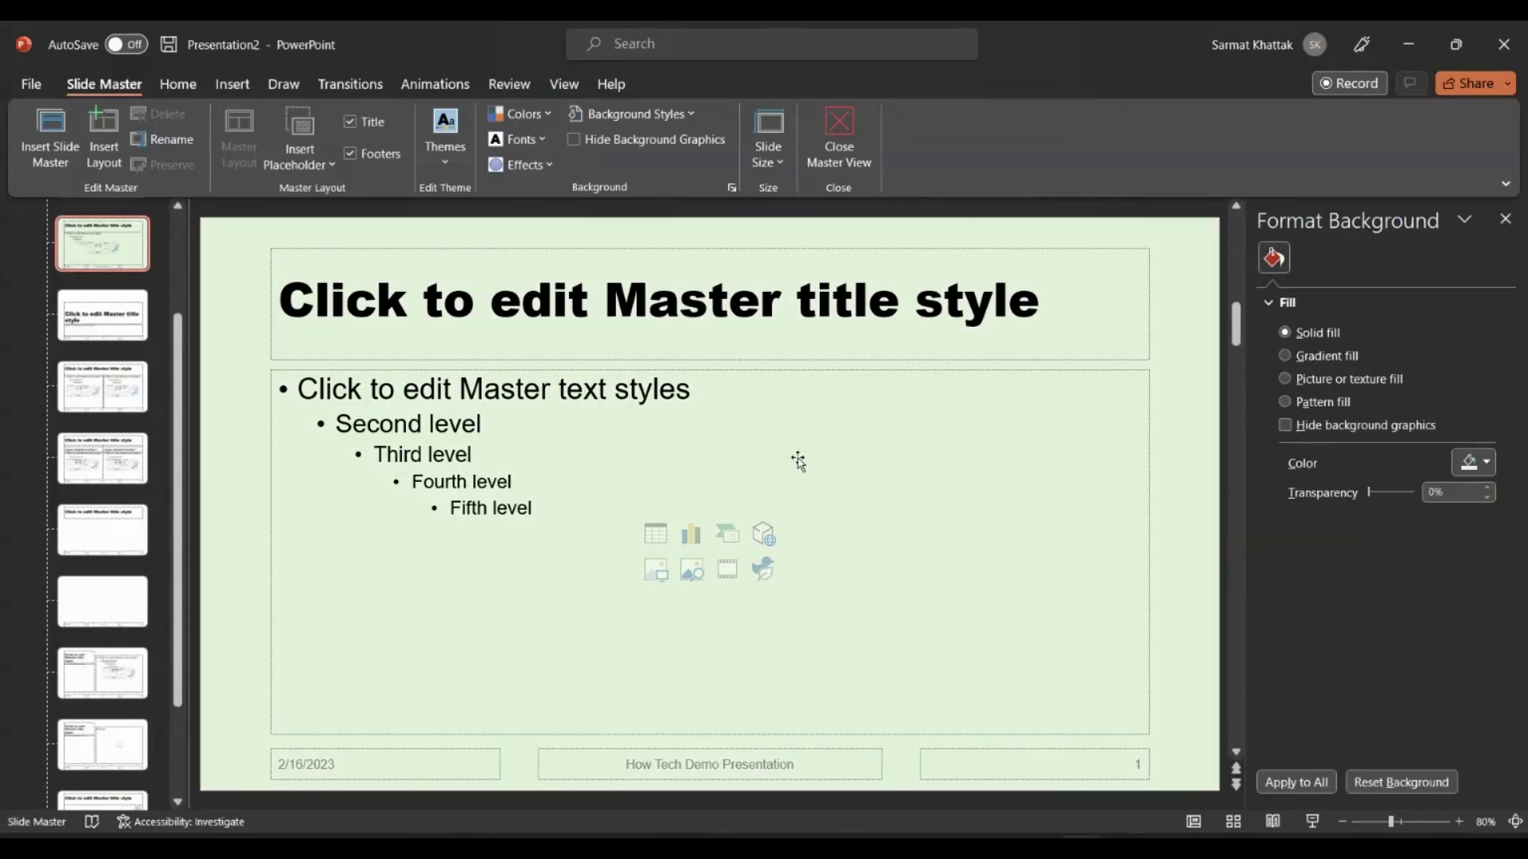
pyautogui.click(1289, 784)
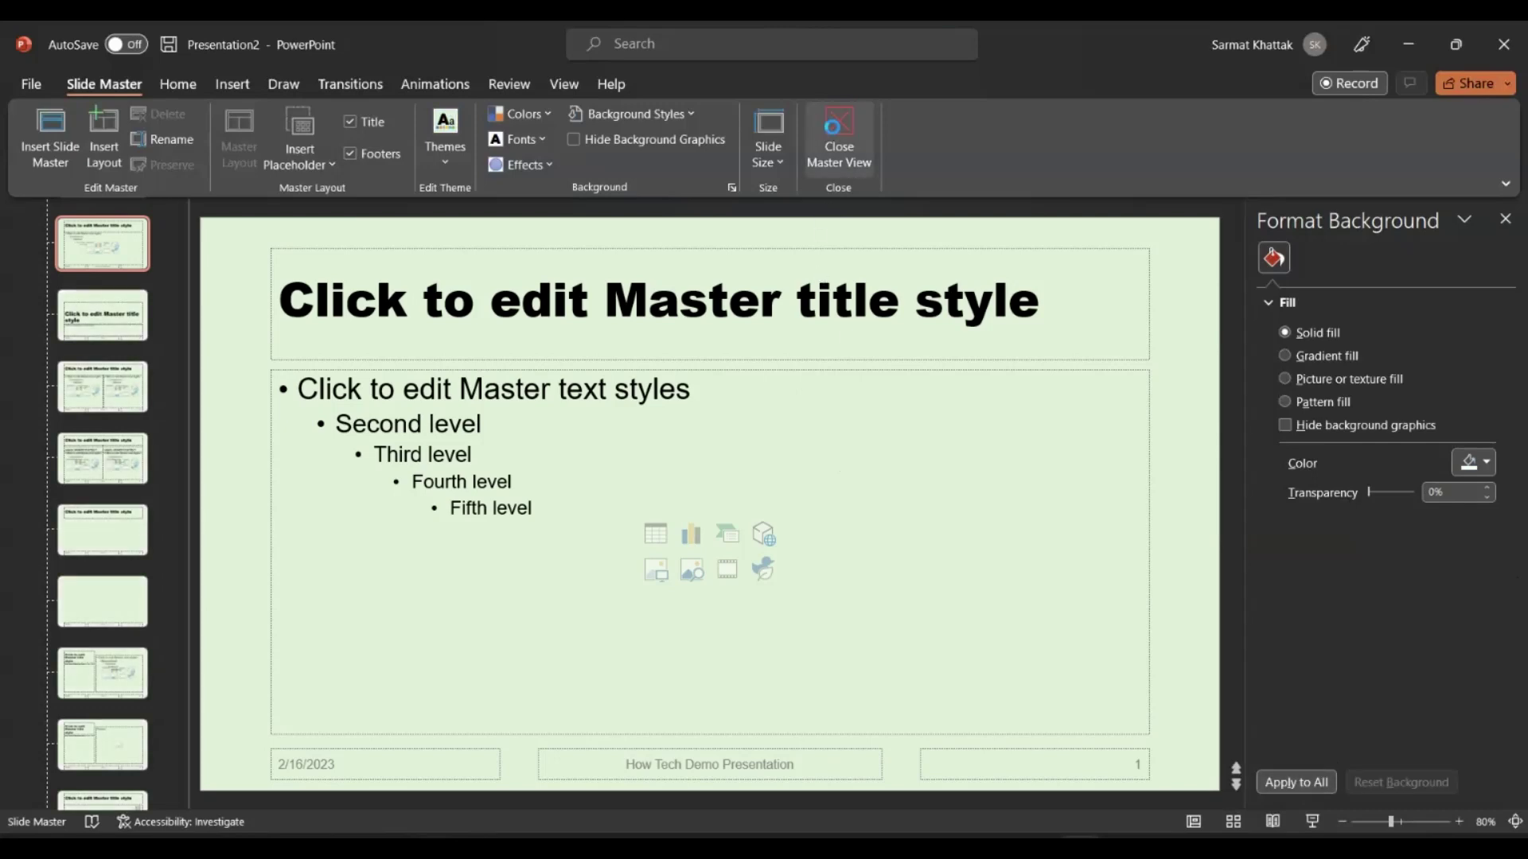
pyautogui.click(838, 135)
# - Step through slides 1 and 2 to the Any Recommendations slide
pyautogui.click(88, 287)
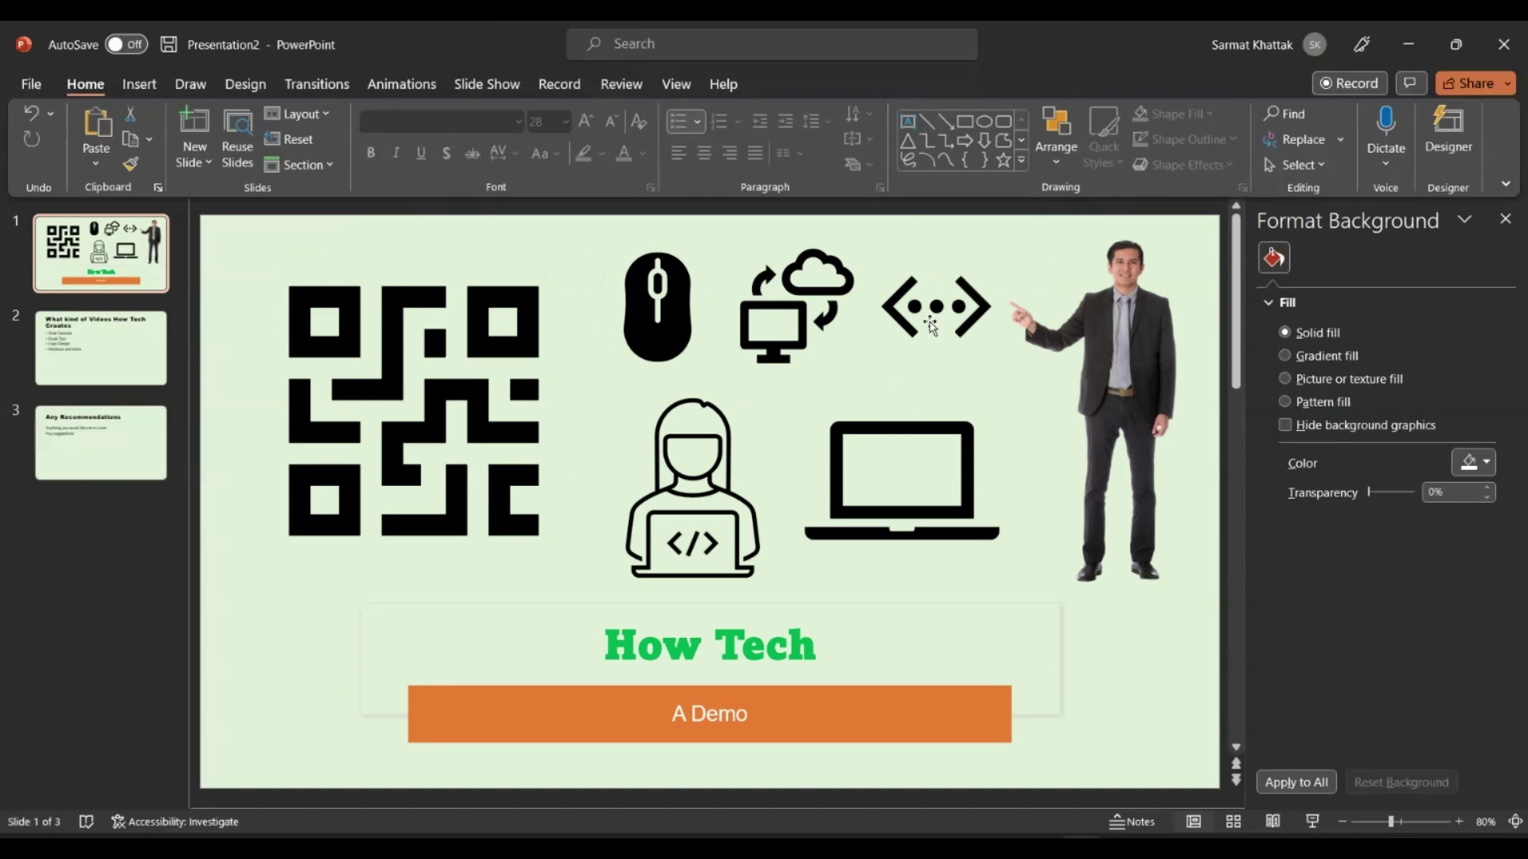
pyautogui.click(47, 360)
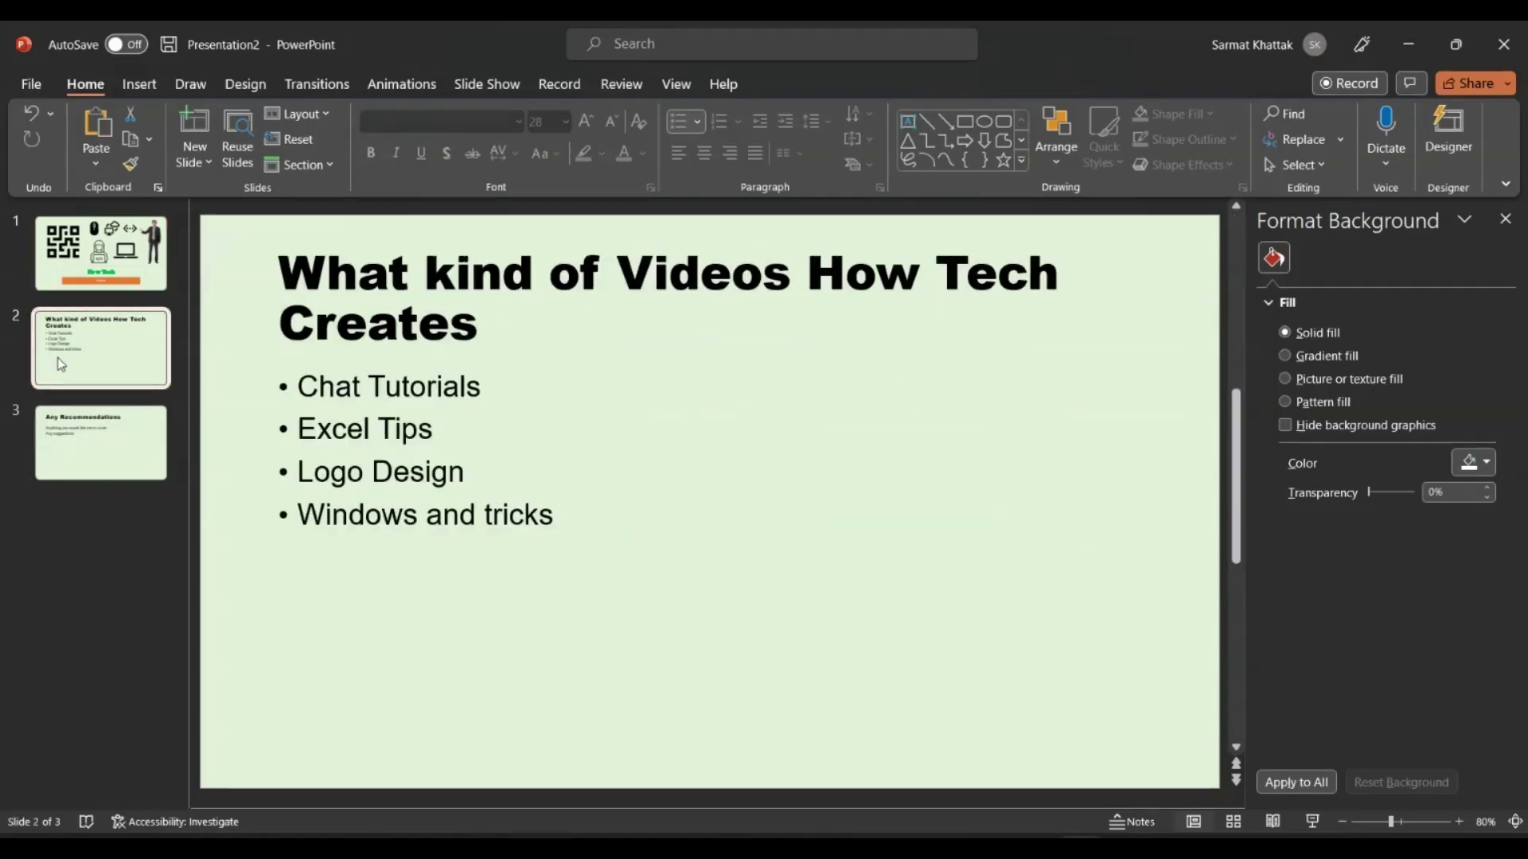
pyautogui.click(88, 445)
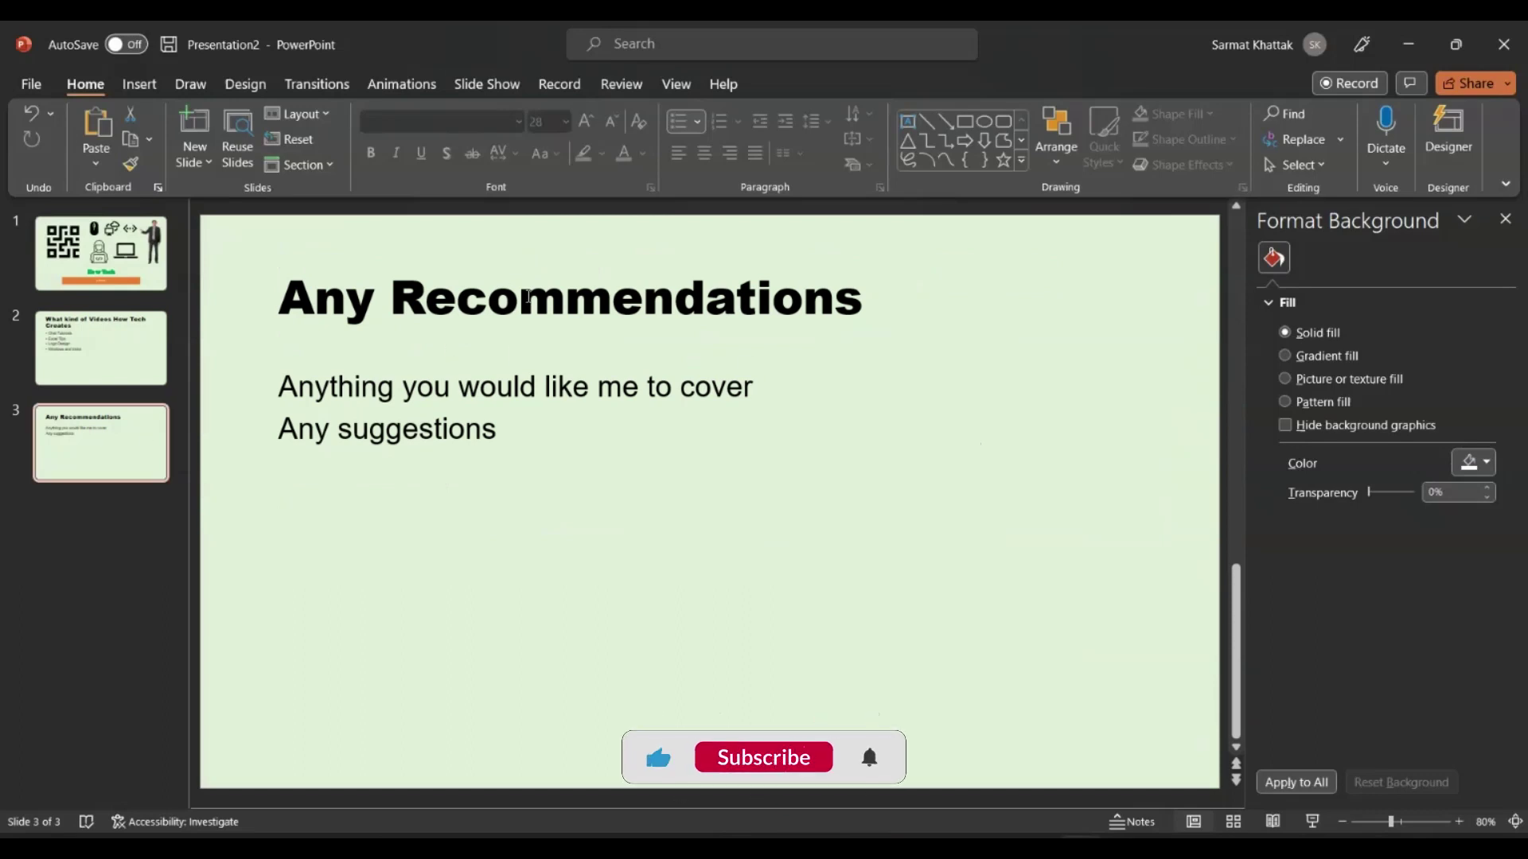
# - End 'Anything you would like me to cover' and 'Any suggestions' with '?', then return to slide 2
pyautogui.click(546, 428)
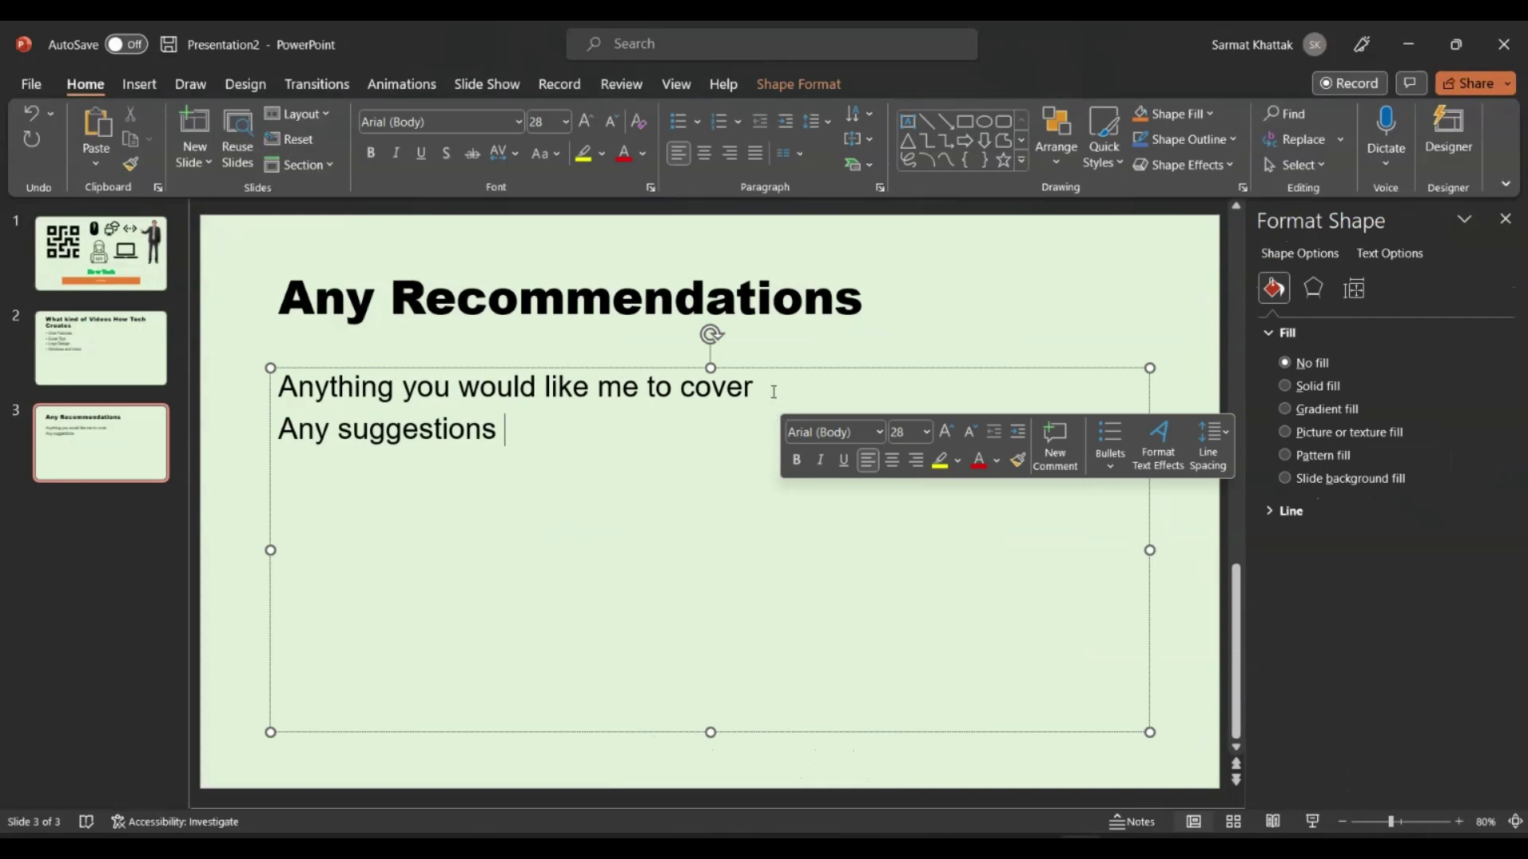
pyautogui.click(774, 392)
pyautogui.write('?')
pyautogui.click(582, 435)
pyautogui.write('?')
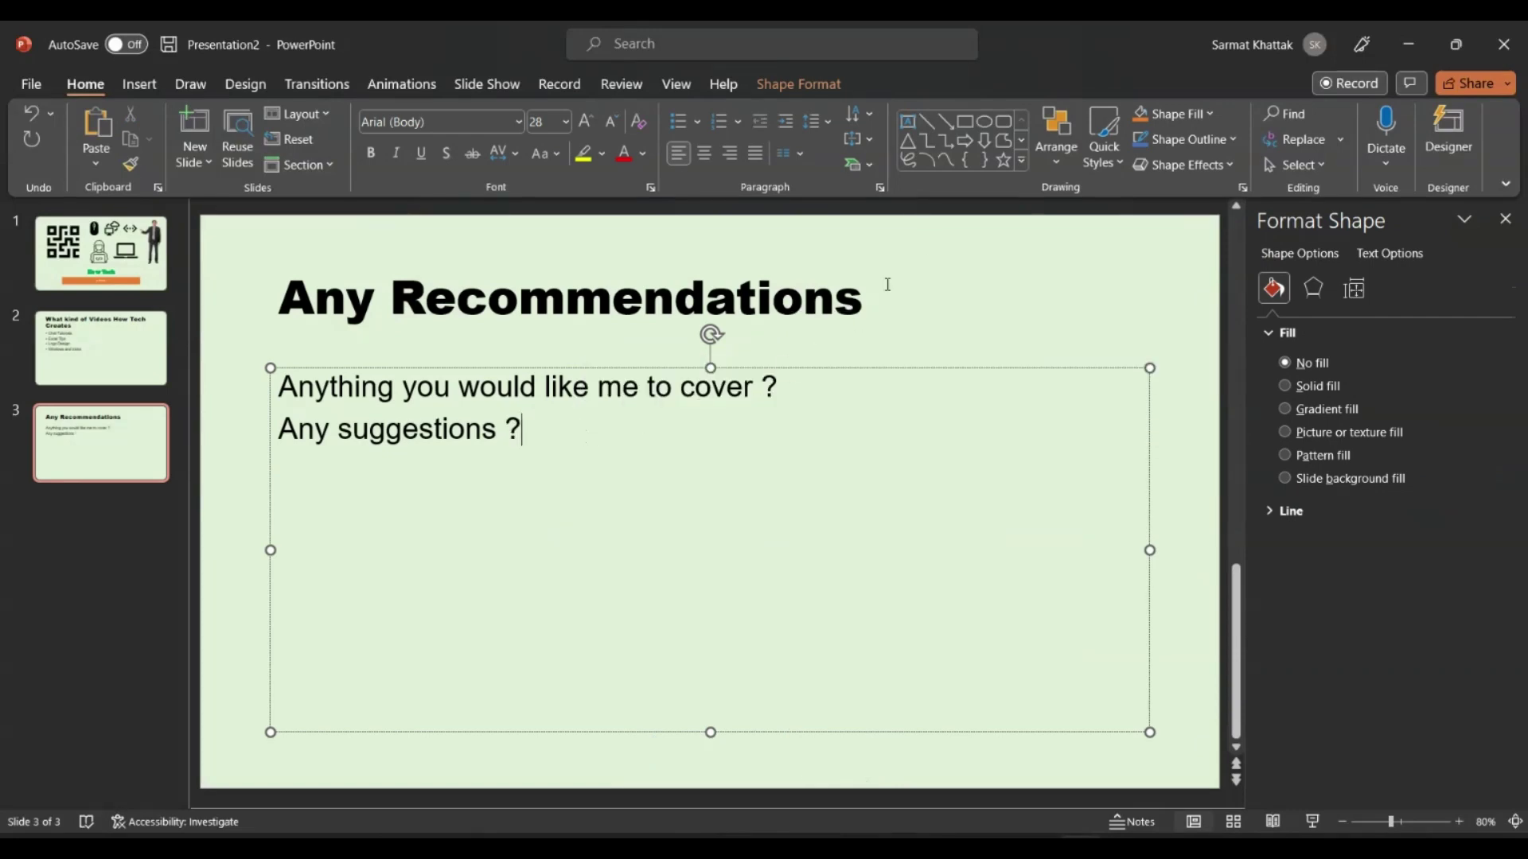
pyautogui.click(955, 290)
pyautogui.click(118, 340)
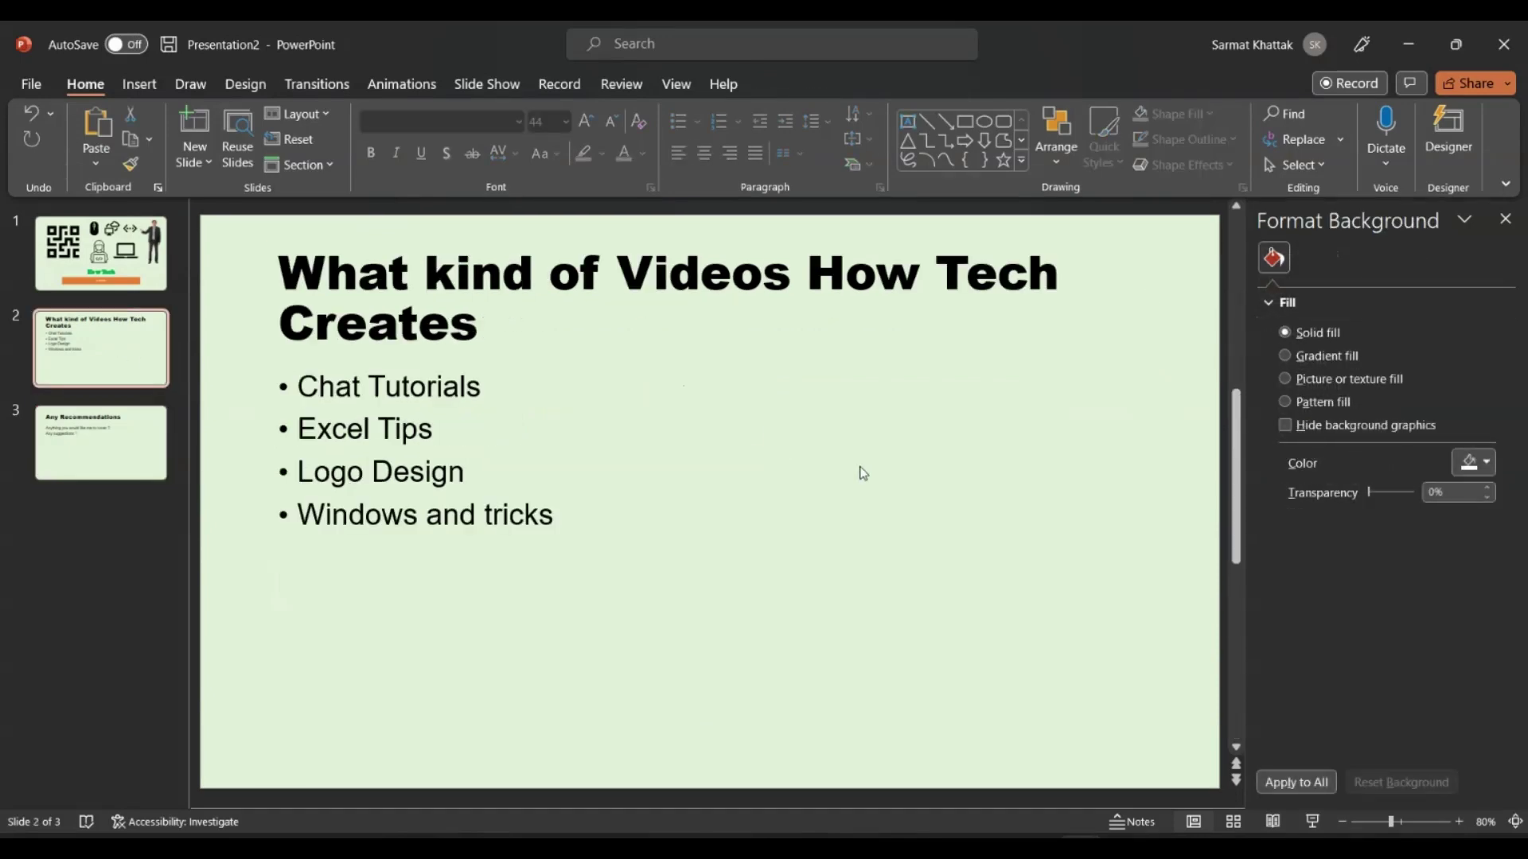
# - Give the Chat Tutorials bullet a Fly In animation
pyautogui.click(141, 85)
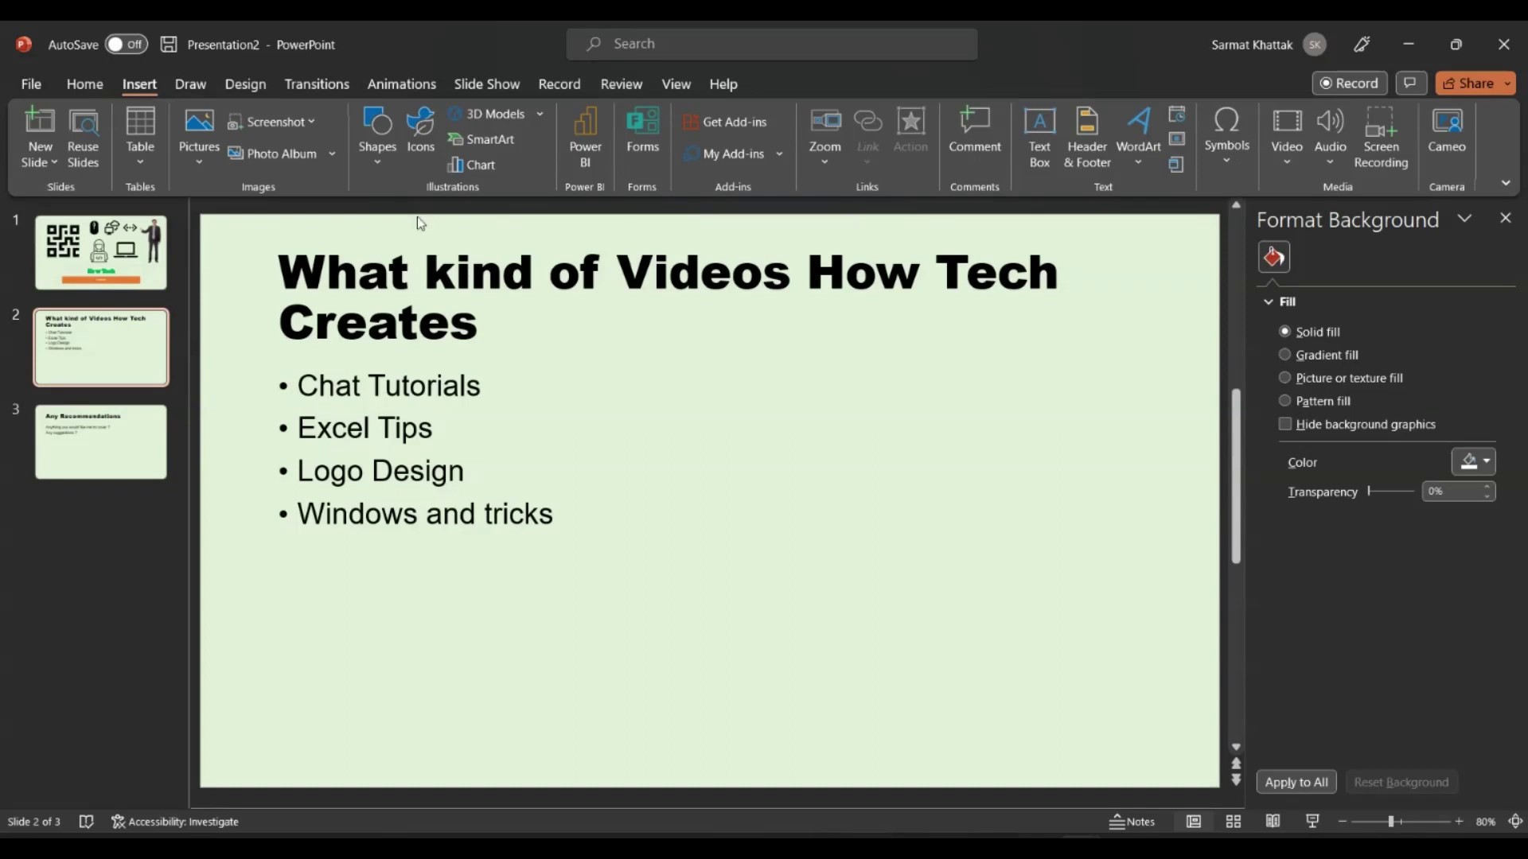
pyautogui.moveTo(489, 387); pyautogui.dragTo(322, 394)
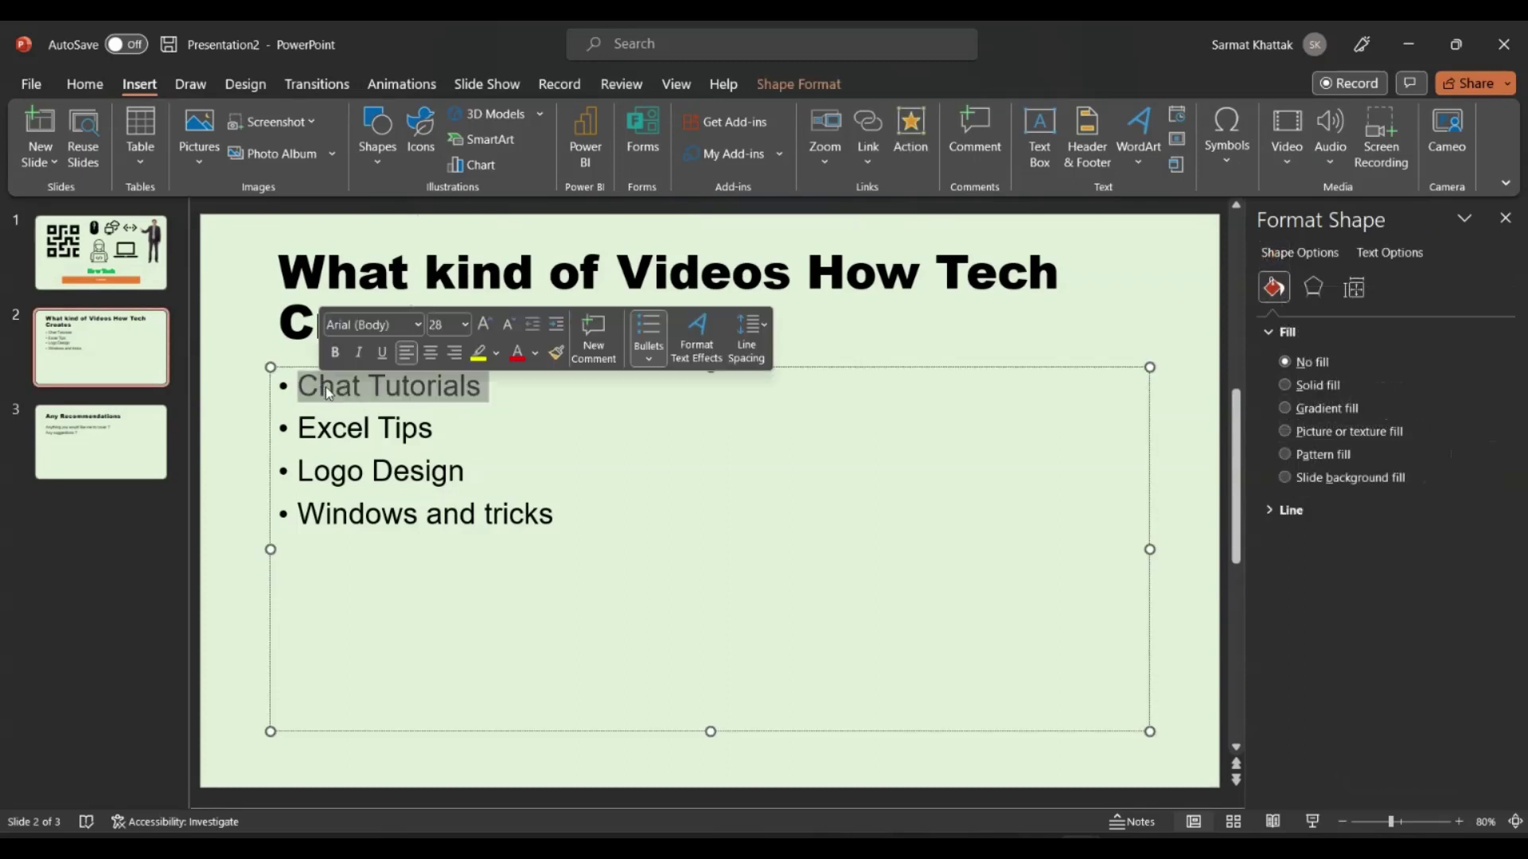
pyautogui.click(420, 87)
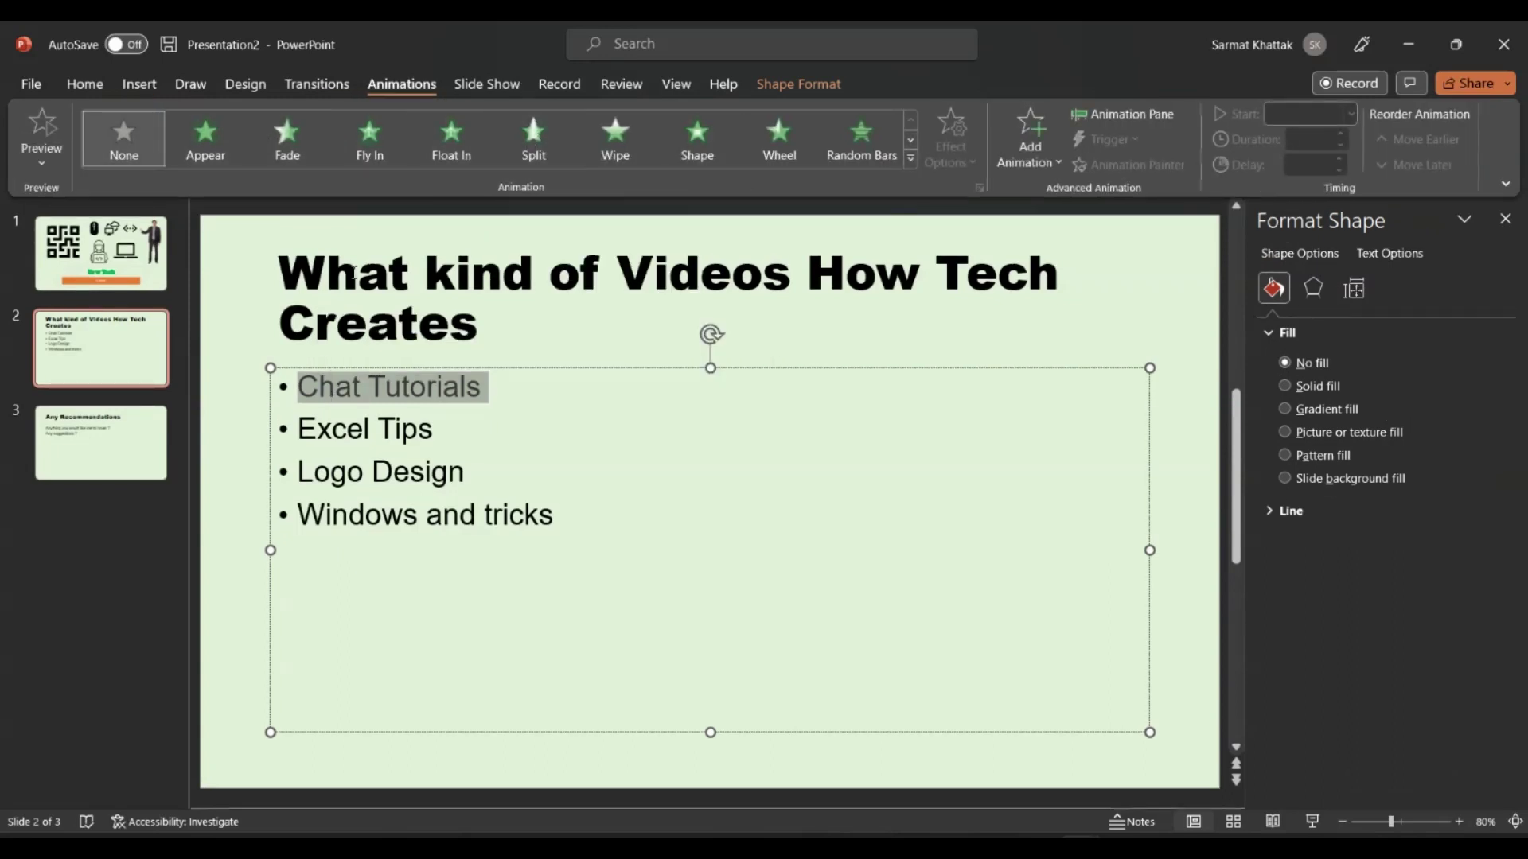
pyautogui.click(388, 156)
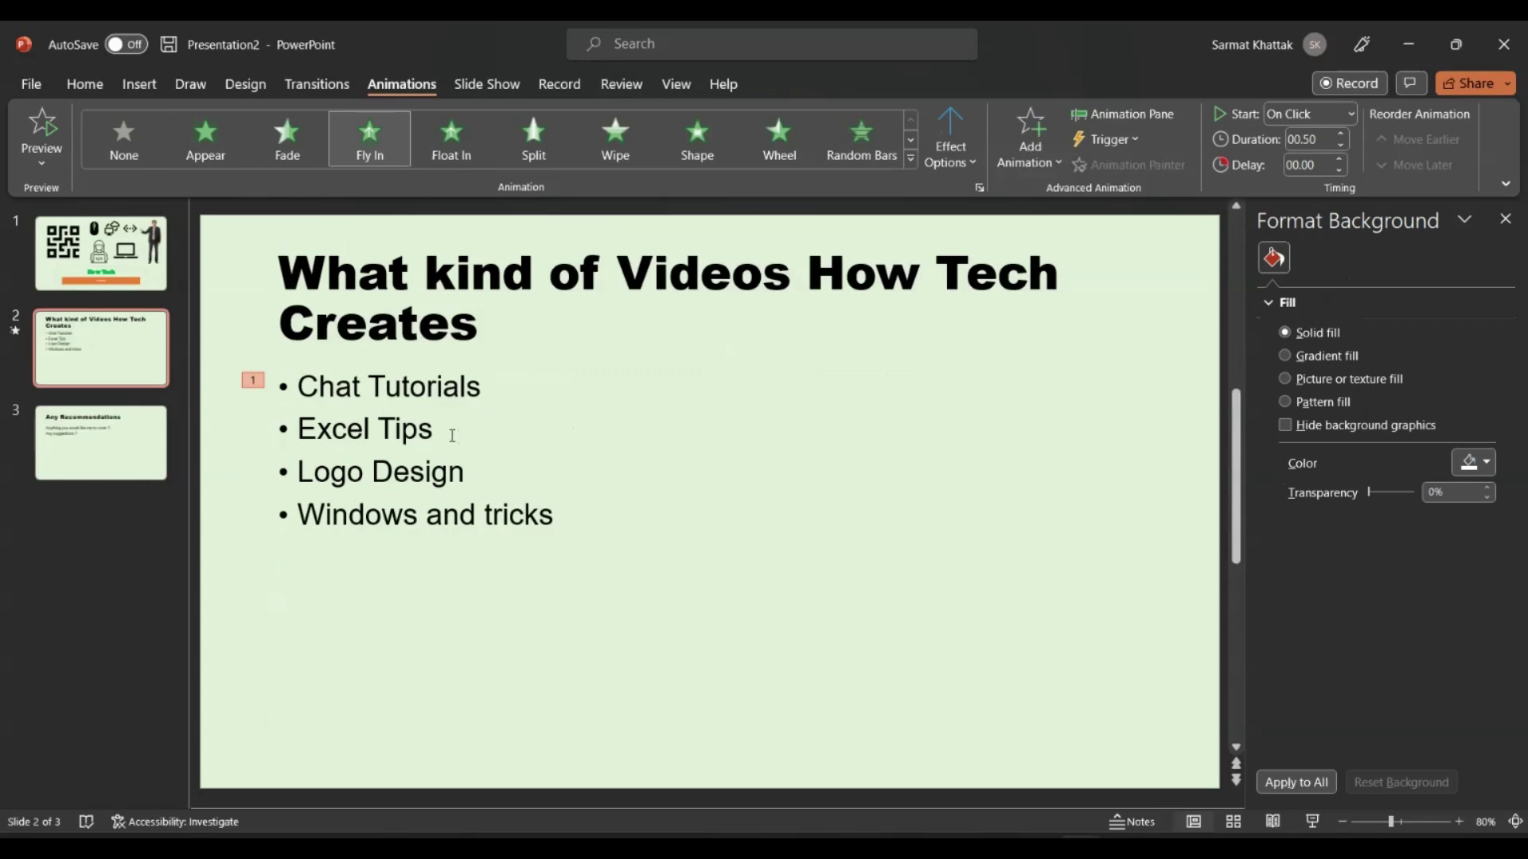
# - Apply Fly In to the Excel Tips, Logo Design and Windows and tricks bullets
pyautogui.moveTo(451, 431); pyautogui.dragTo(346, 422)
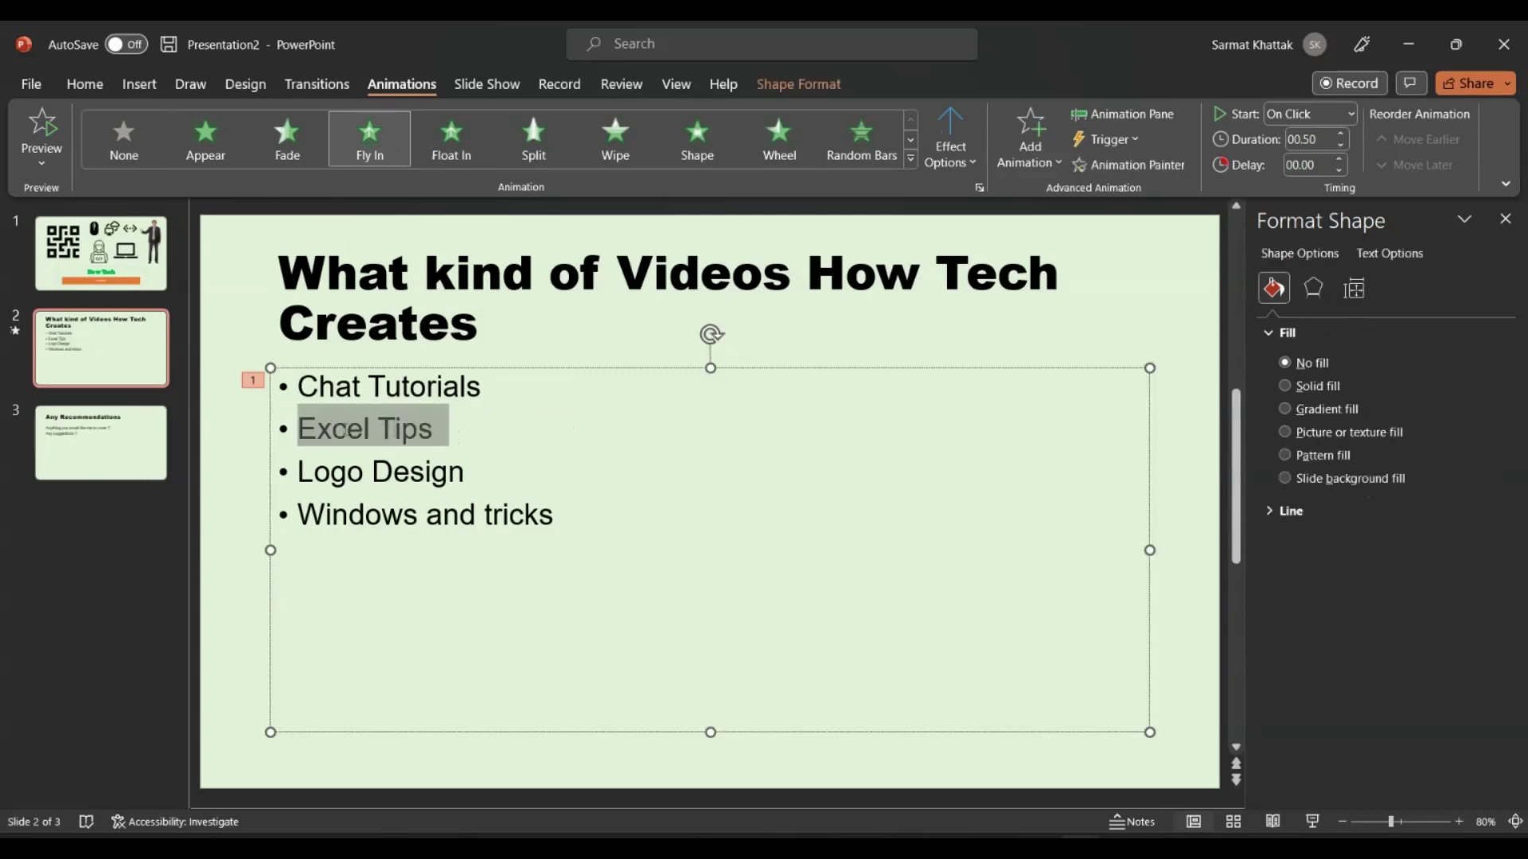
pyautogui.click(377, 150)
pyautogui.moveTo(482, 469); pyautogui.dragTo(298, 471)
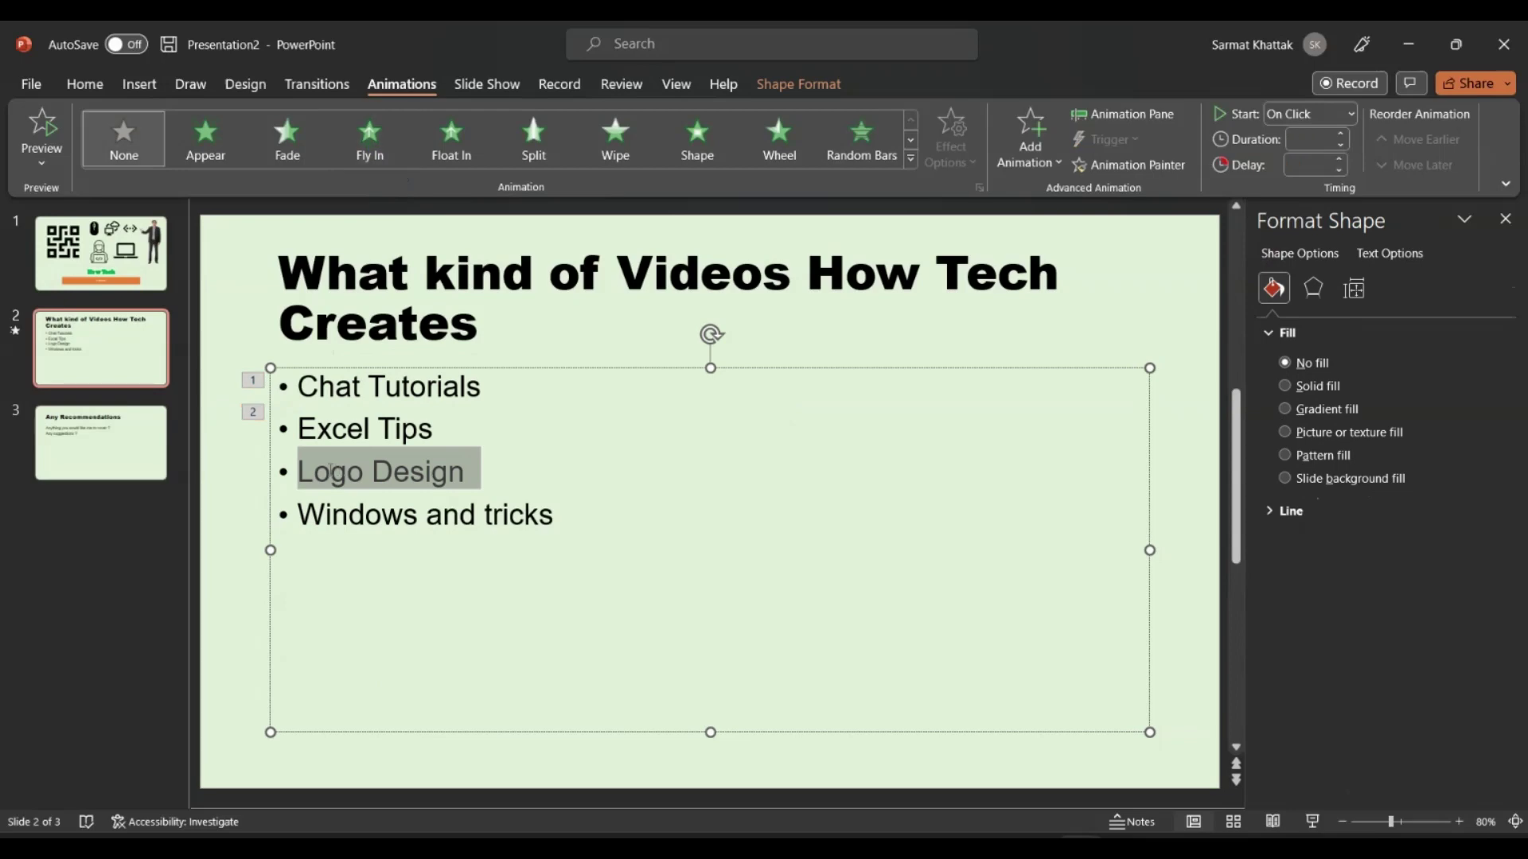
pyautogui.click(377, 135)
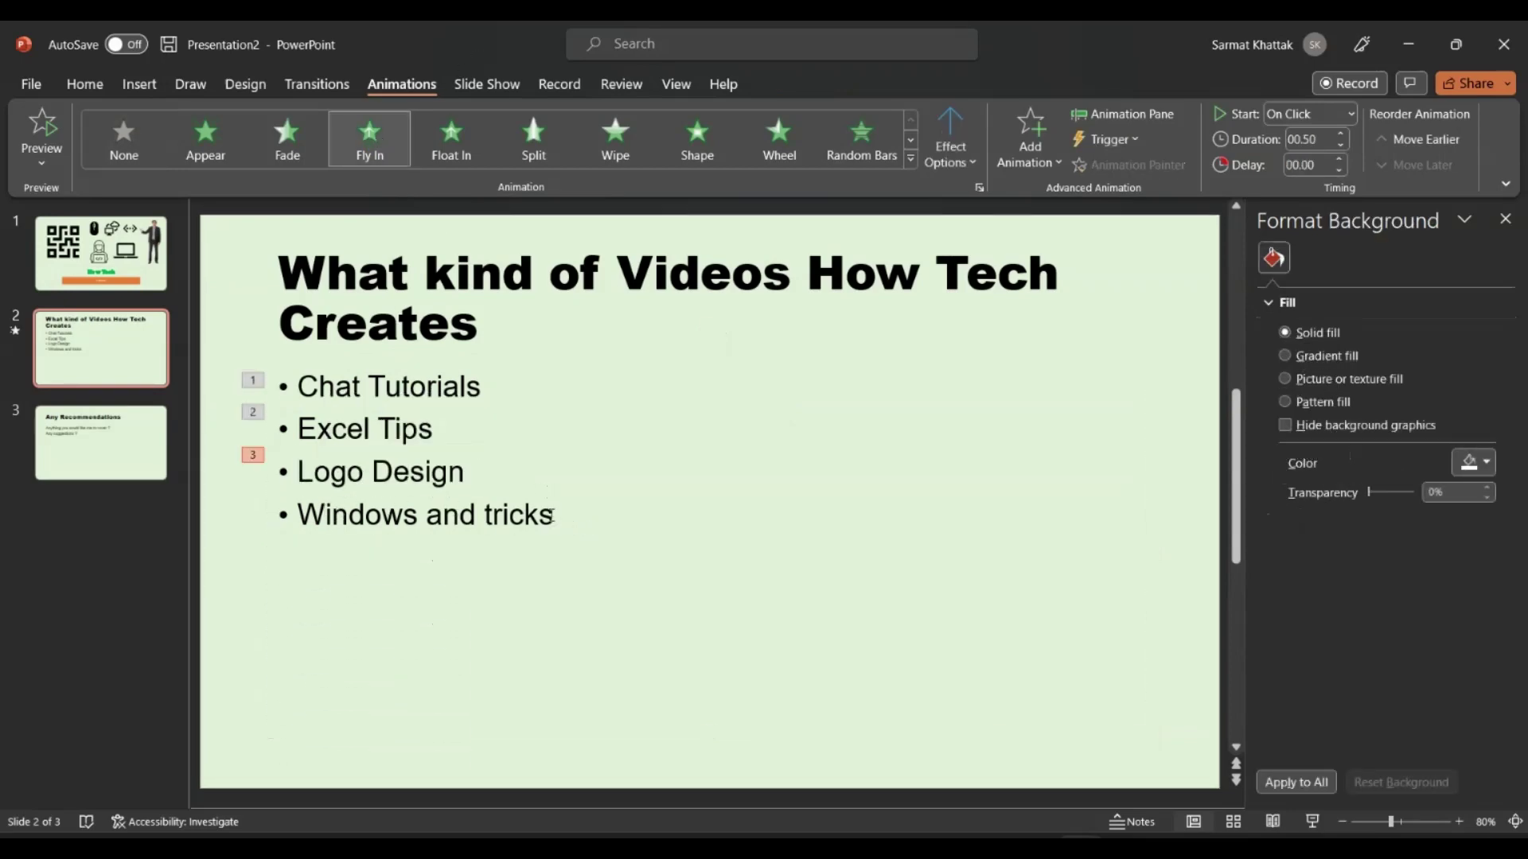
pyautogui.moveTo(555, 514); pyautogui.dragTo(298, 514)
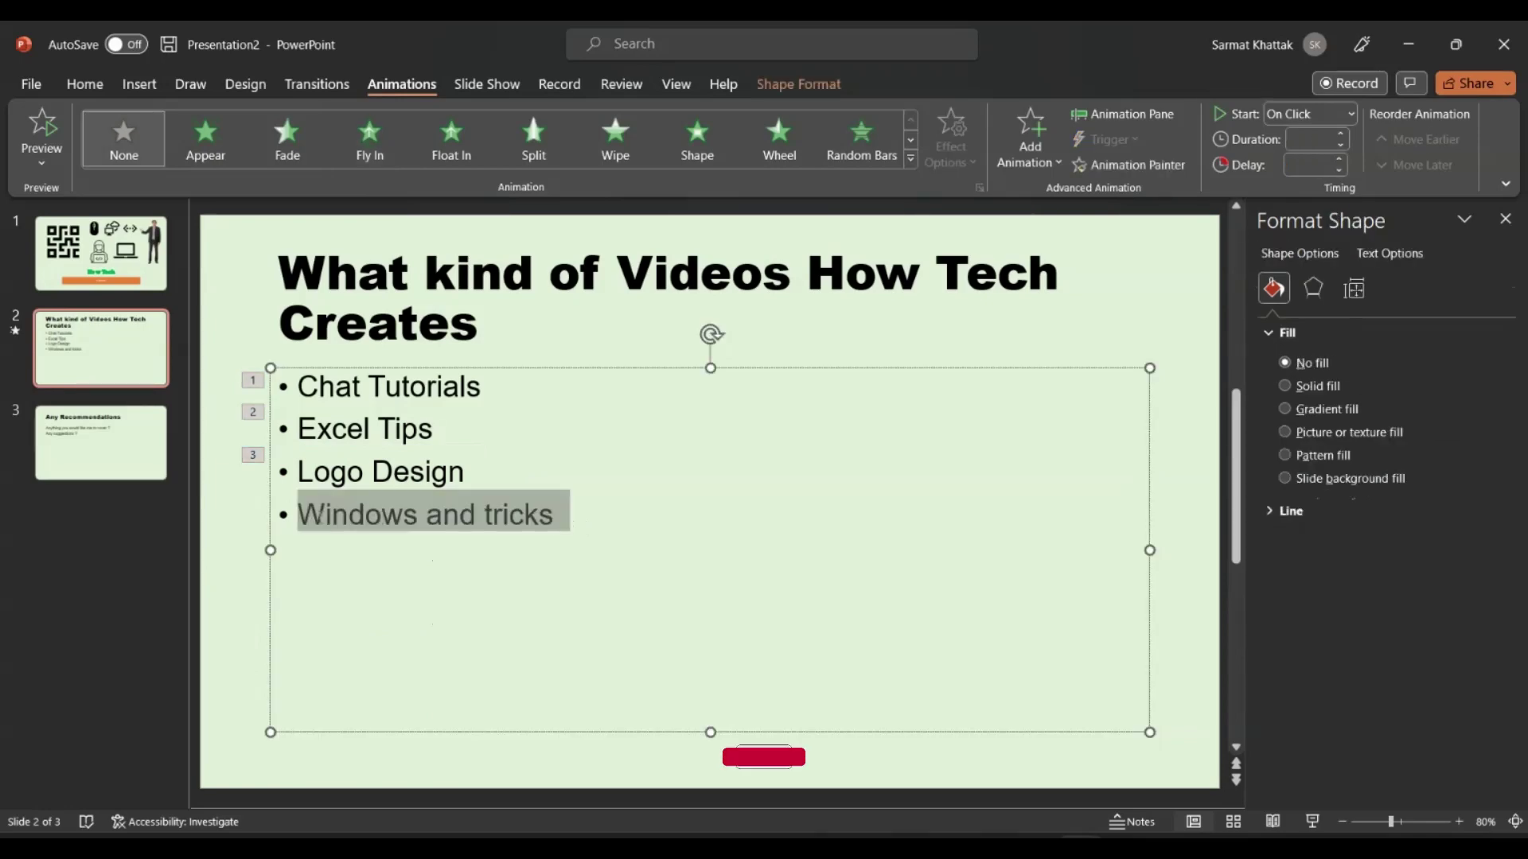
pyautogui.click(377, 146)
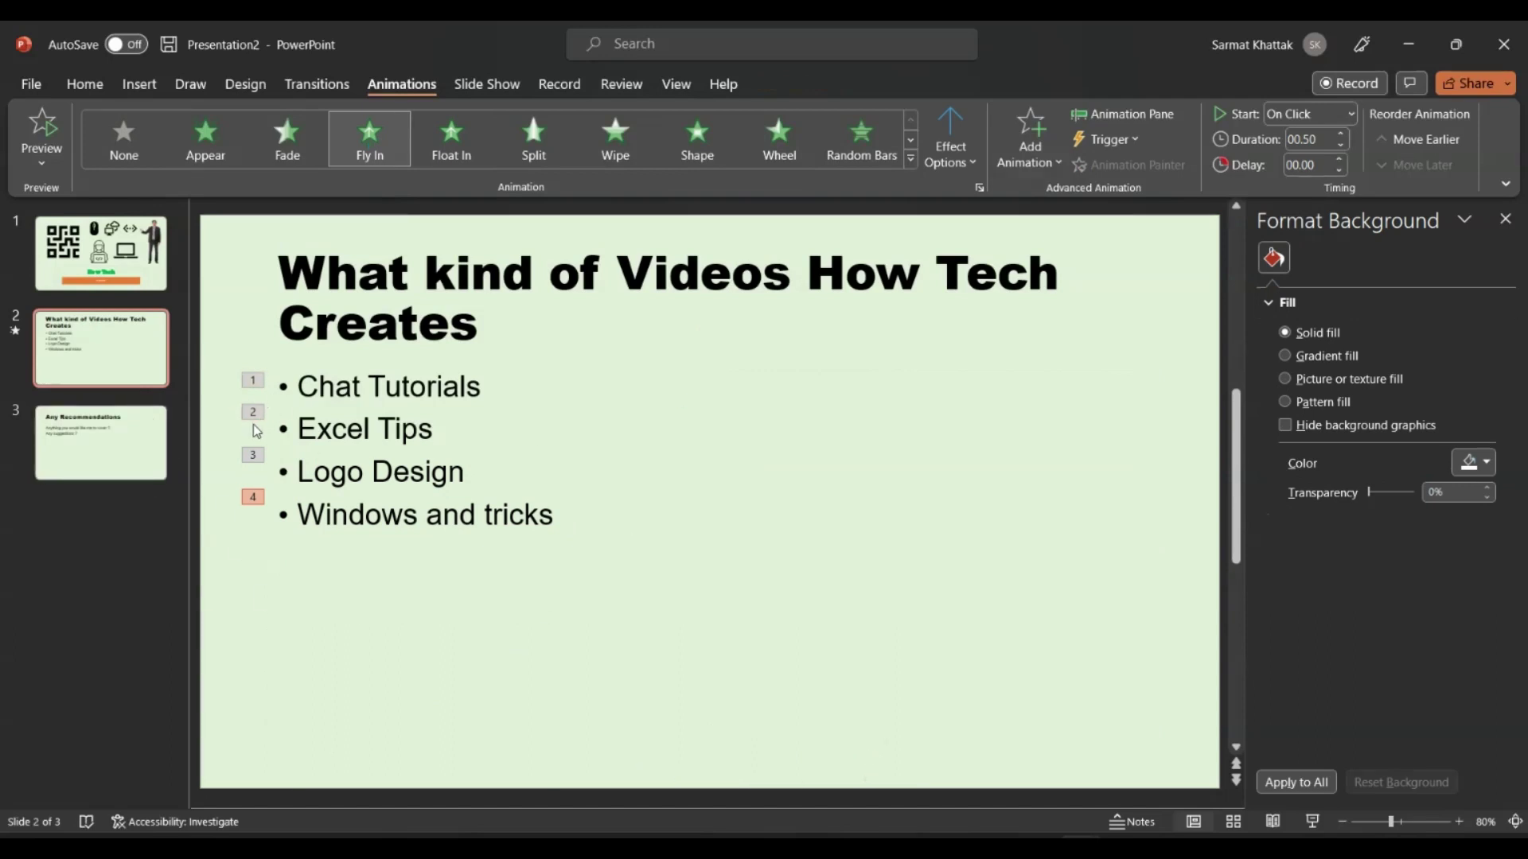
# - Check the fourth and second bullet animations, then clear the selection
pyautogui.click(262, 501)
pyautogui.click(253, 413)
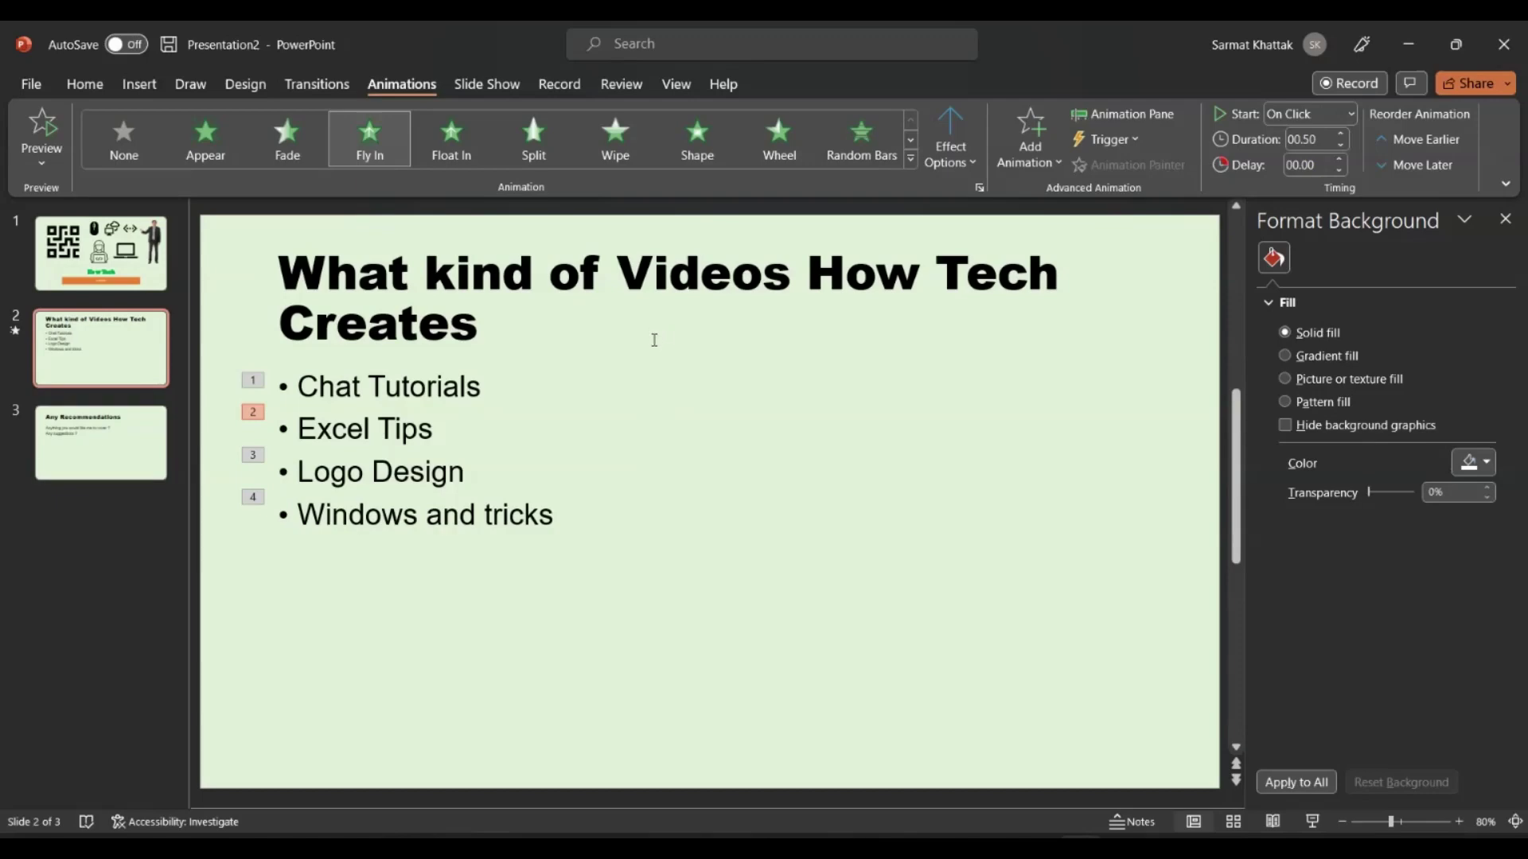
pyautogui.click(641, 473)
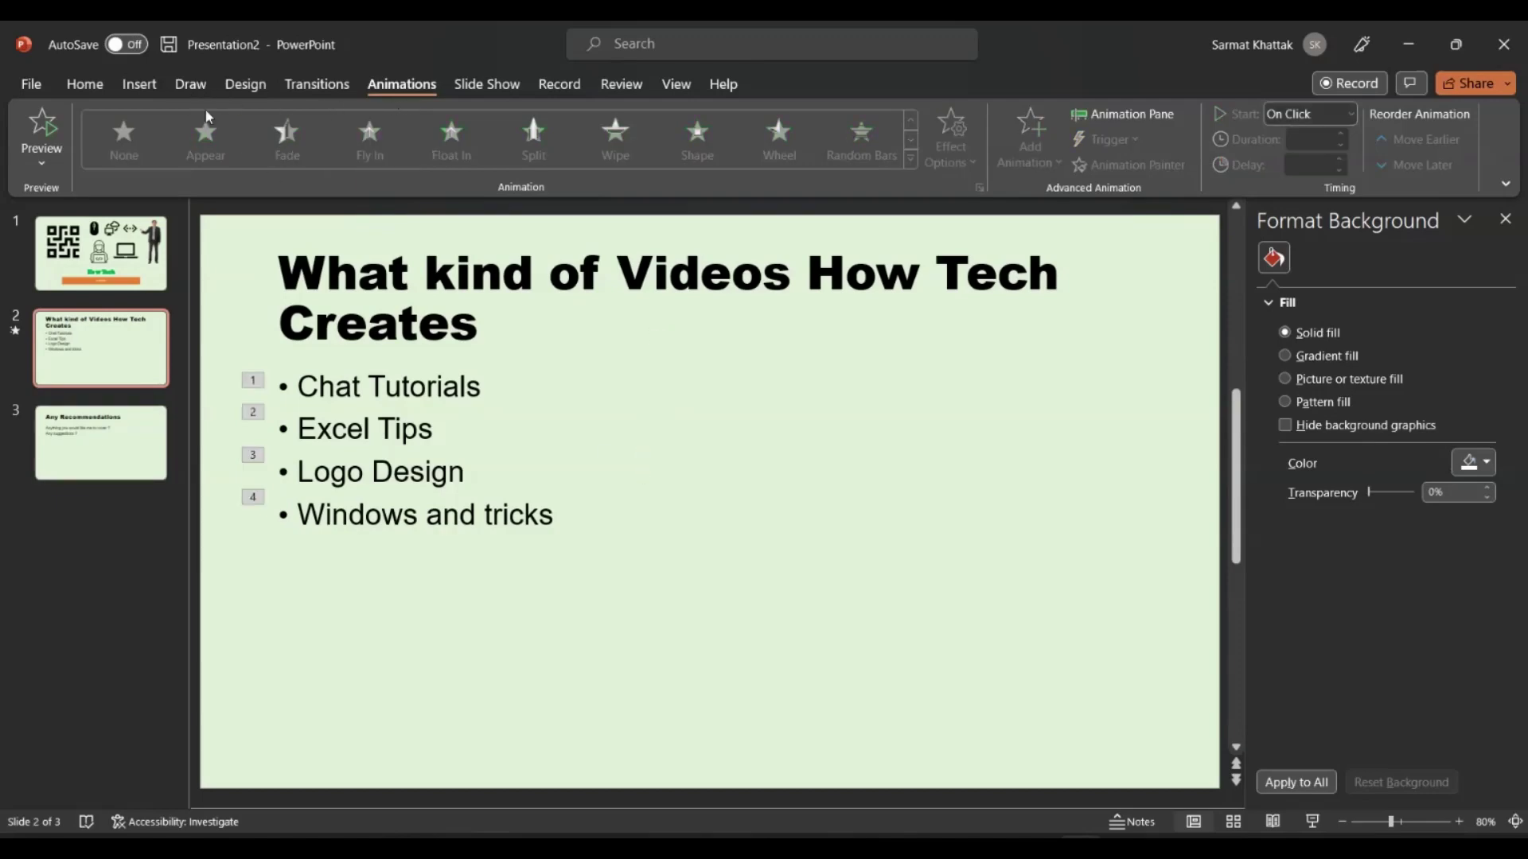
# - Insert the Cartoon People illustration of a woman holding a laptop onto slide 2
pyautogui.click(139, 83)
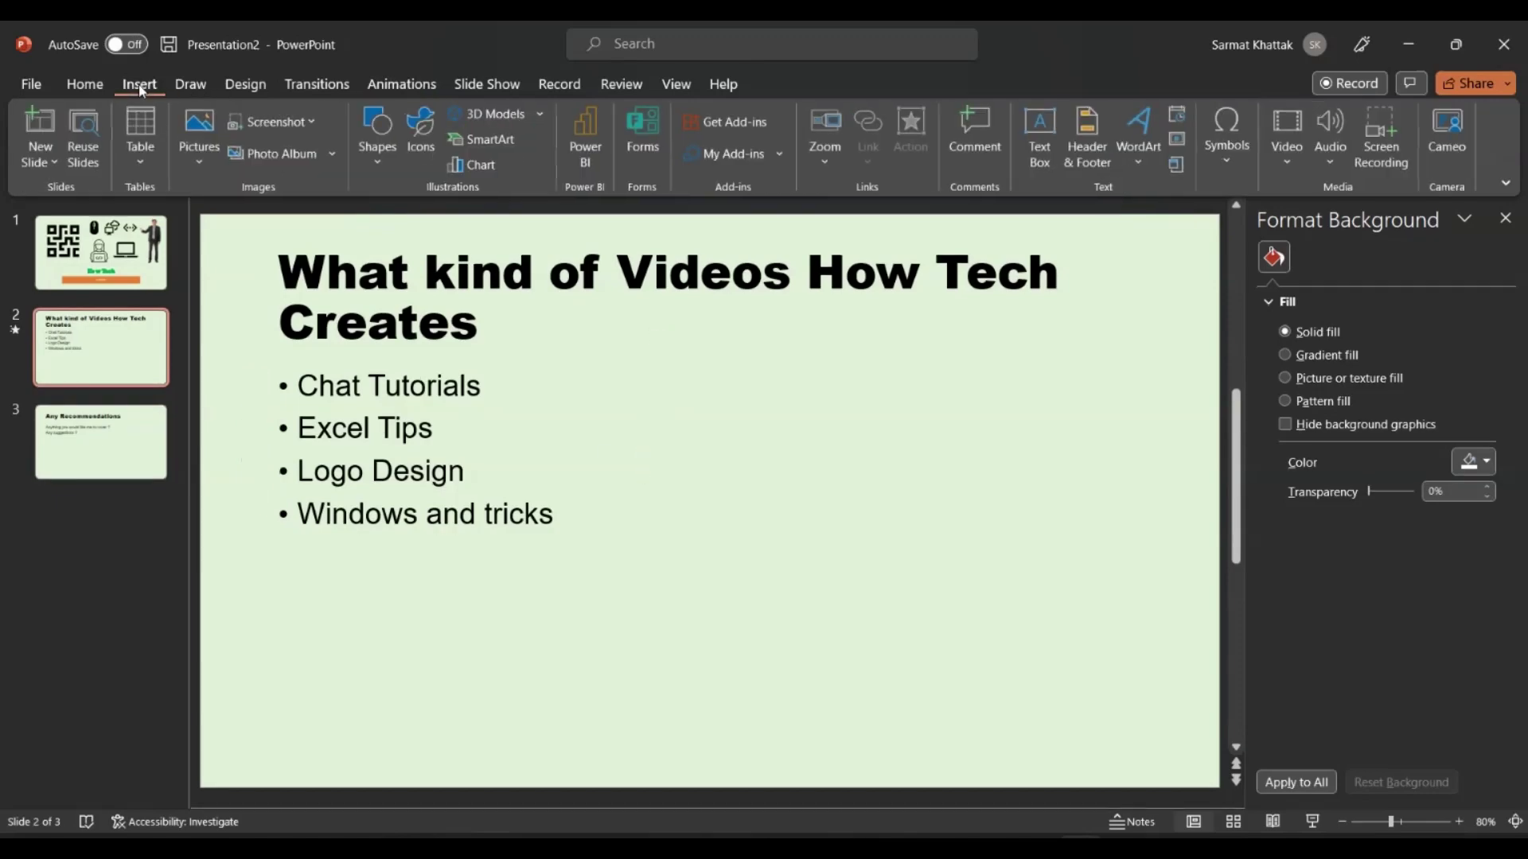
pyautogui.click(422, 160)
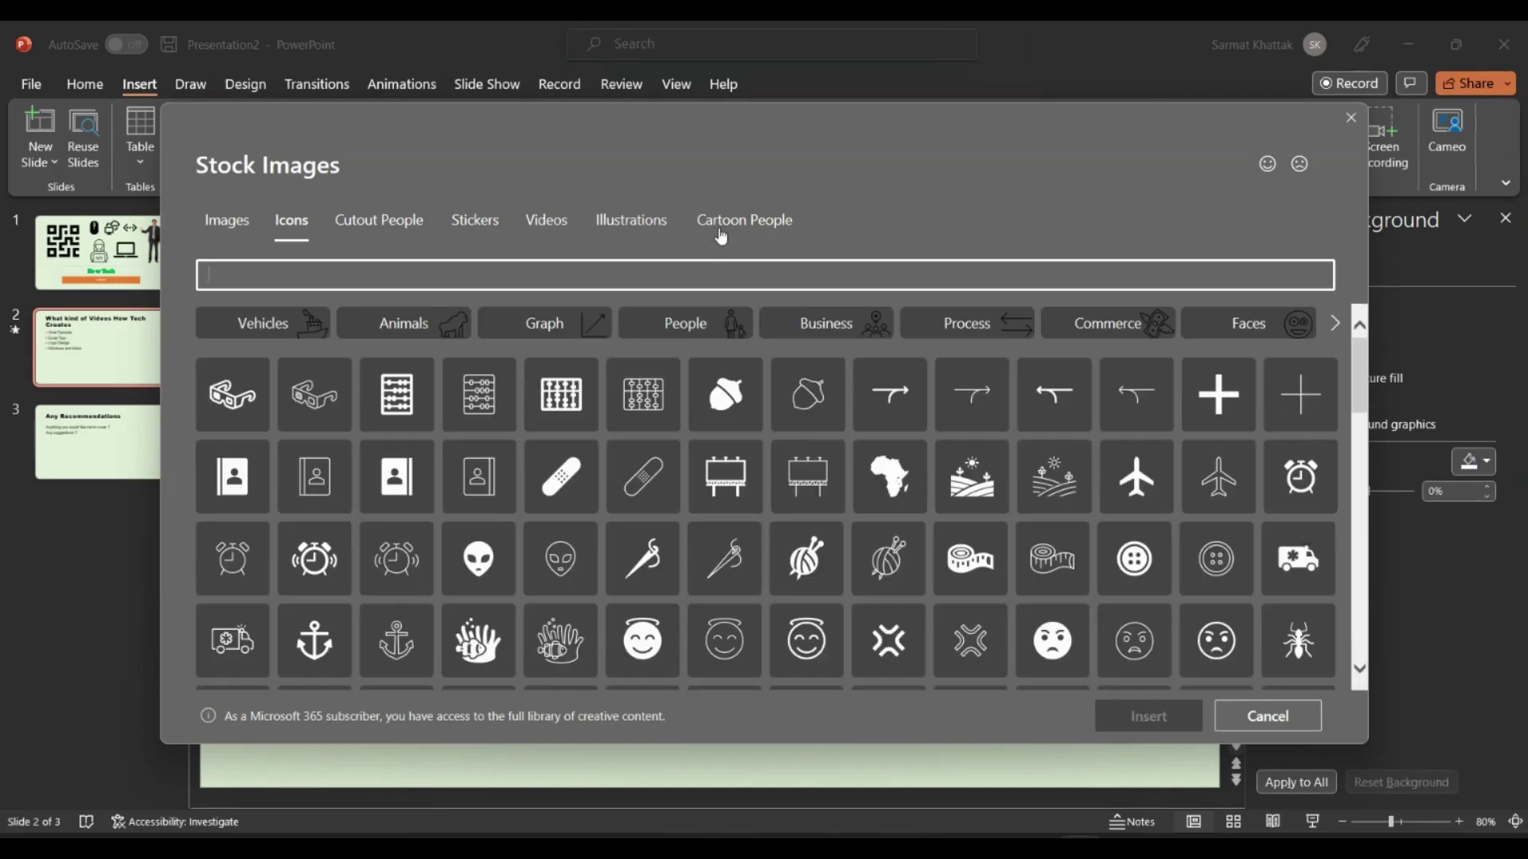
pyautogui.click(720, 230)
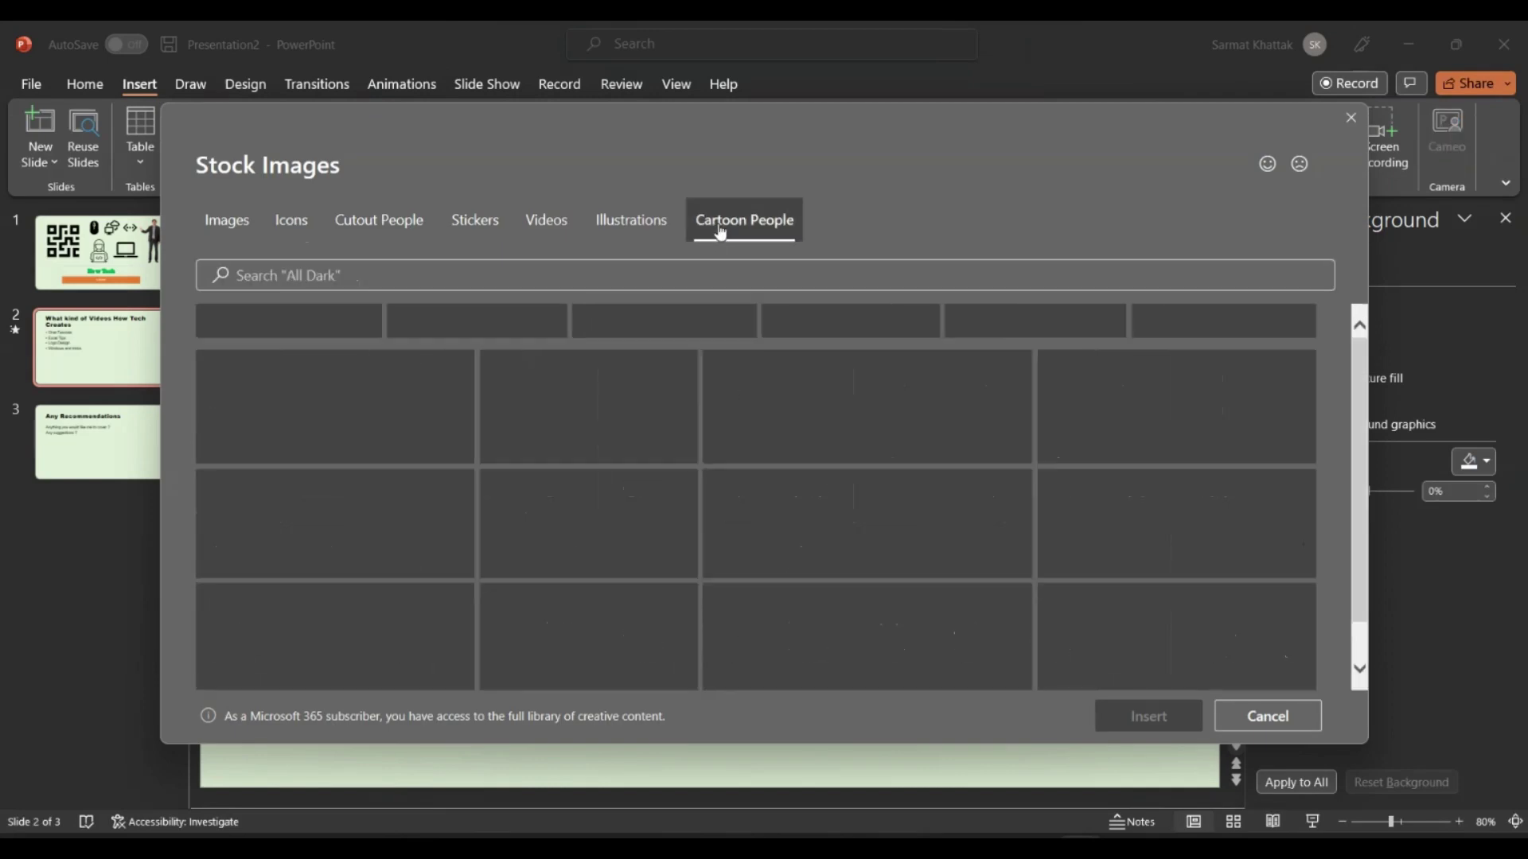
pyautogui.scroll(-5, 440, 423)
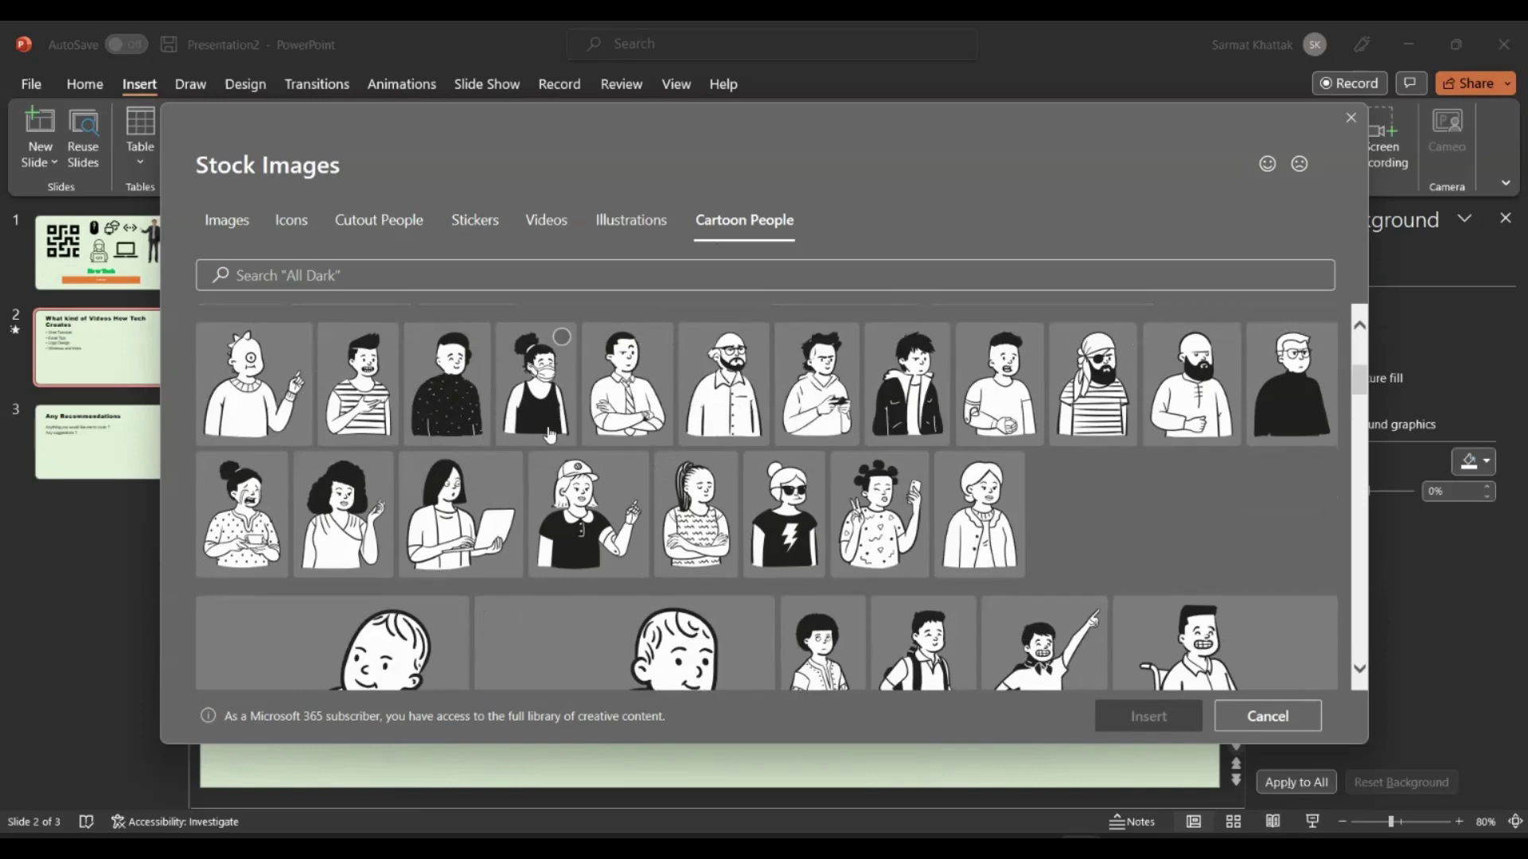
pyautogui.scroll(-5, 581, 471)
pyautogui.scroll(-8, 581, 471)
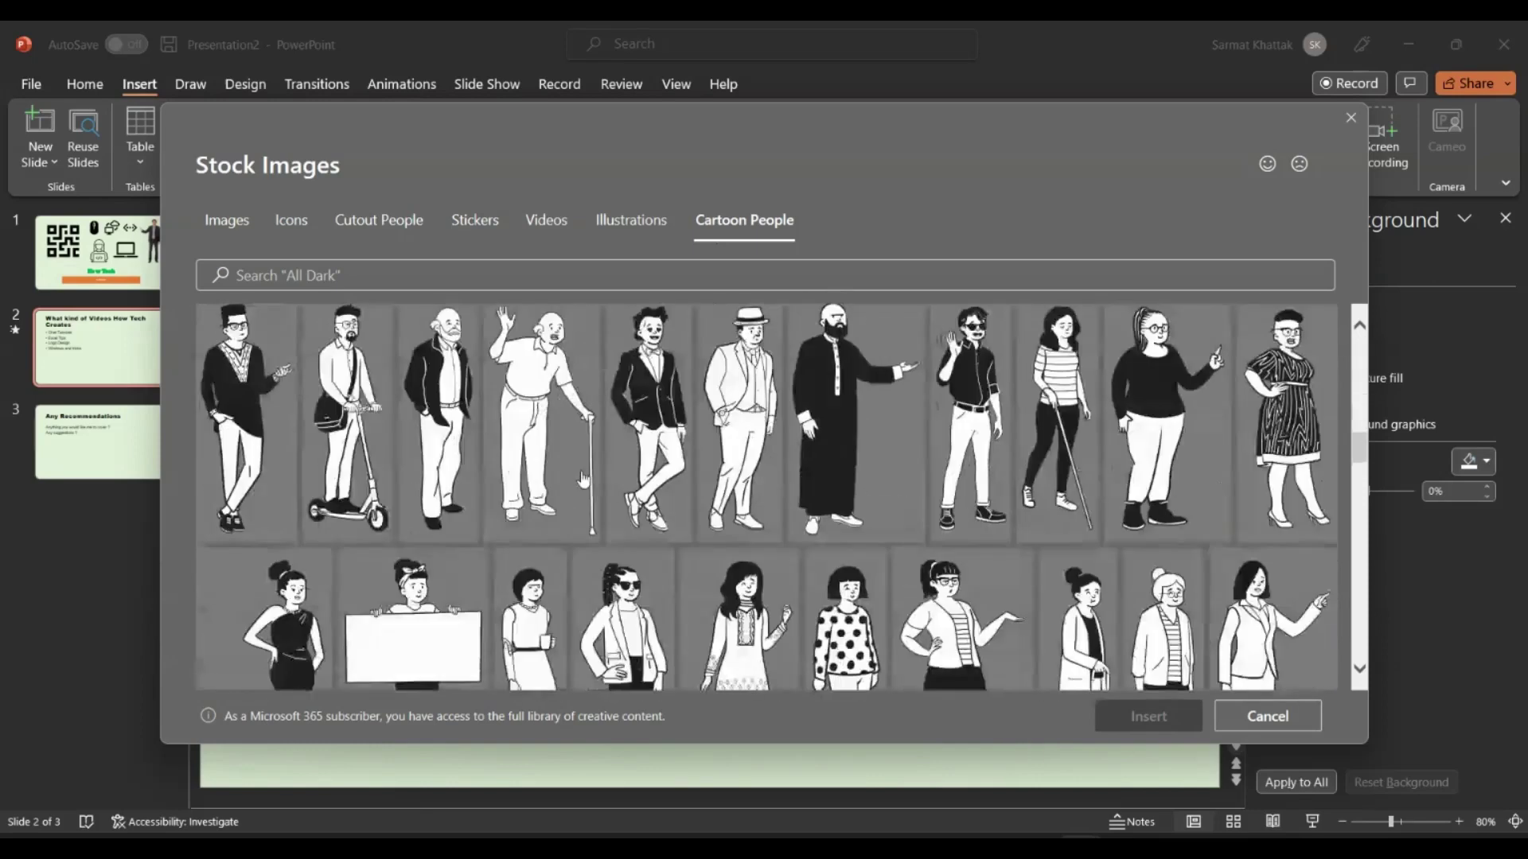
pyautogui.scroll(-10, 583, 478)
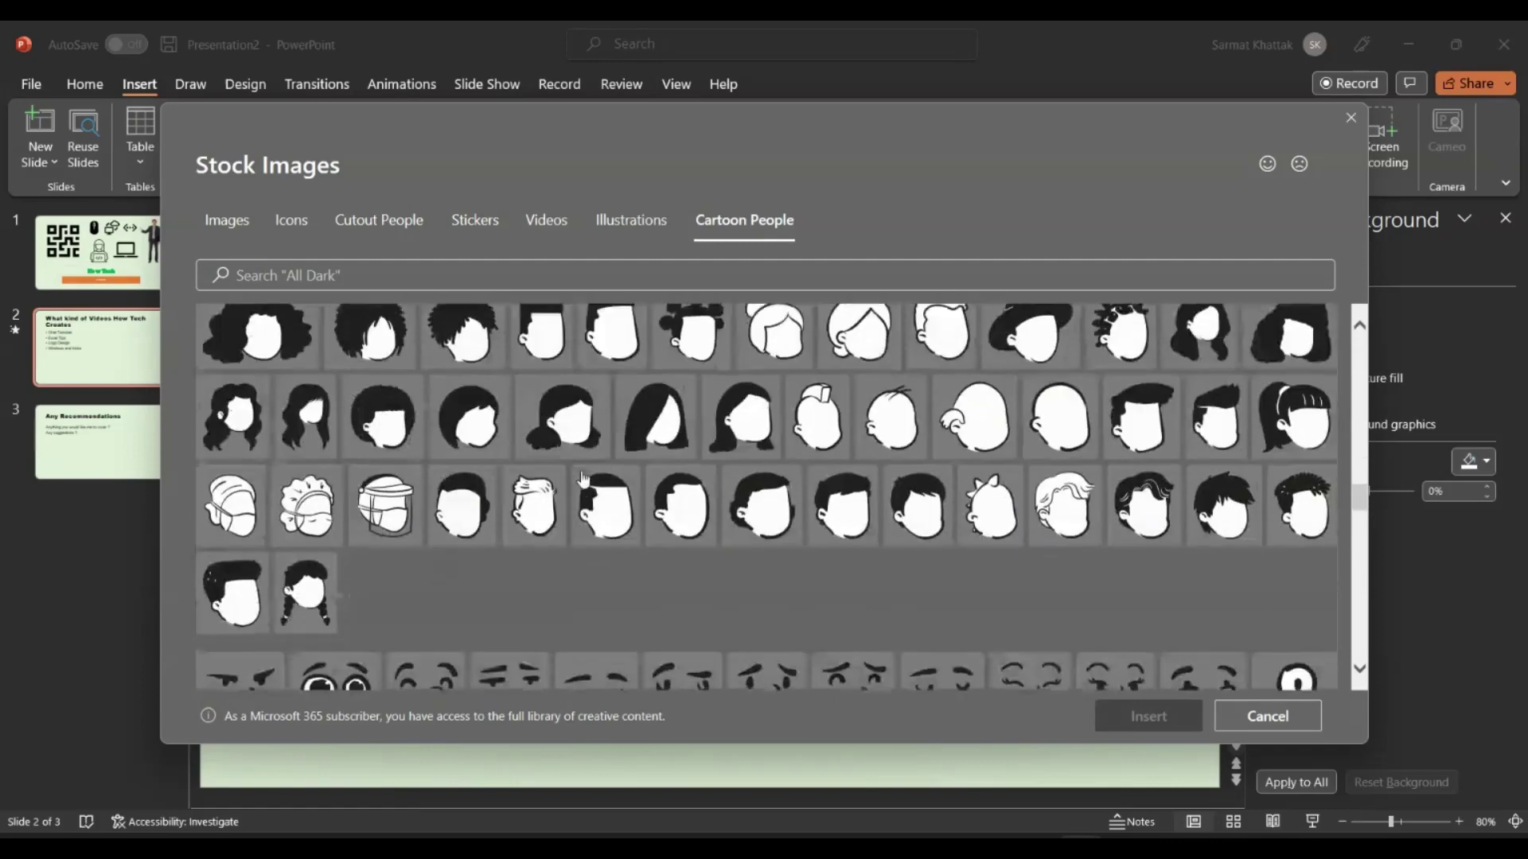
pyautogui.scroll(-10, 584, 478)
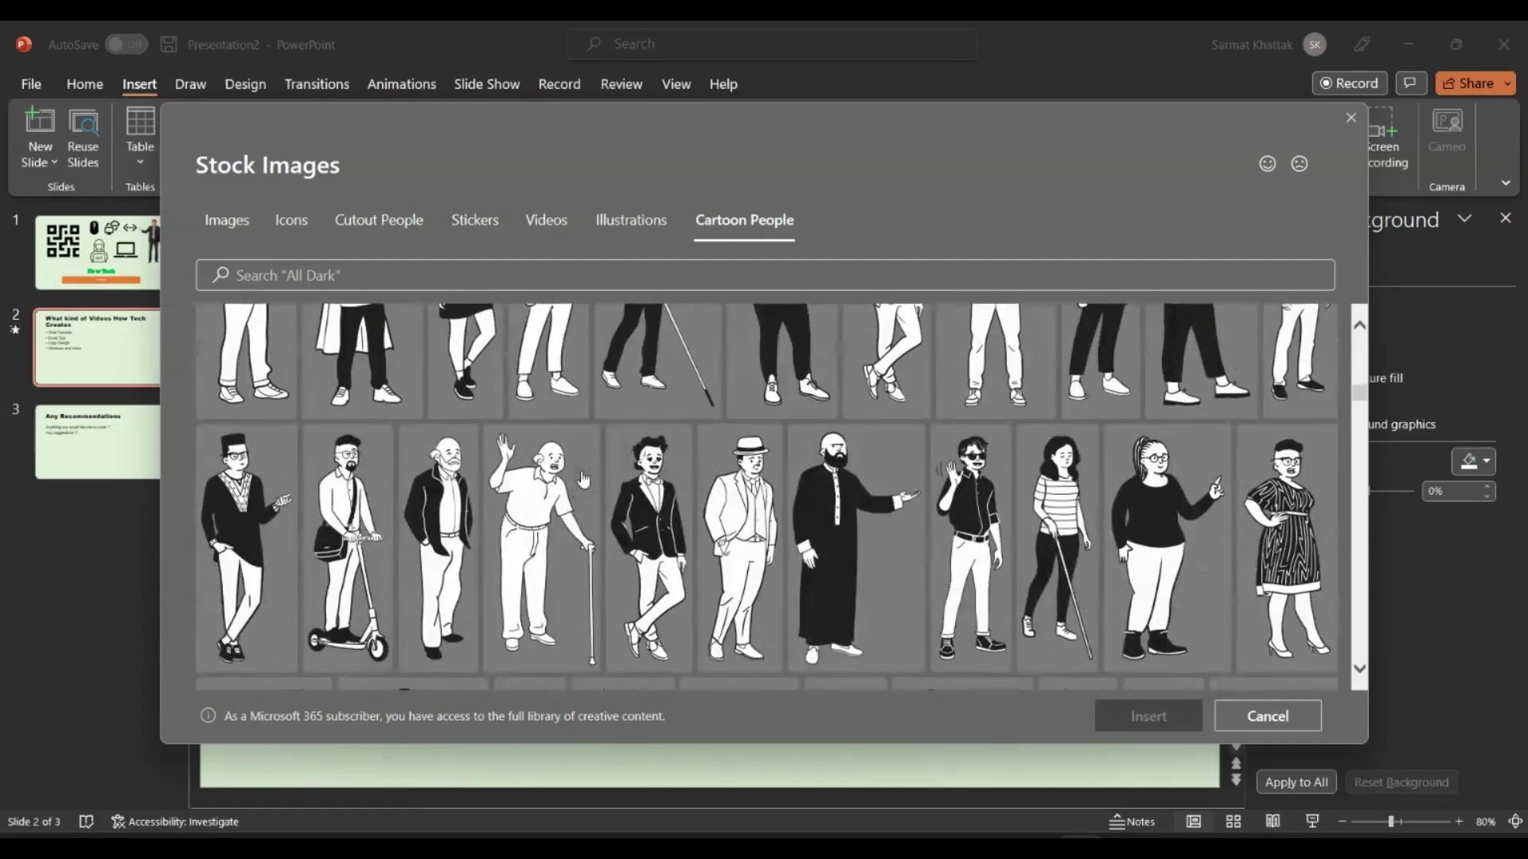
pyautogui.scroll(3, 583, 479)
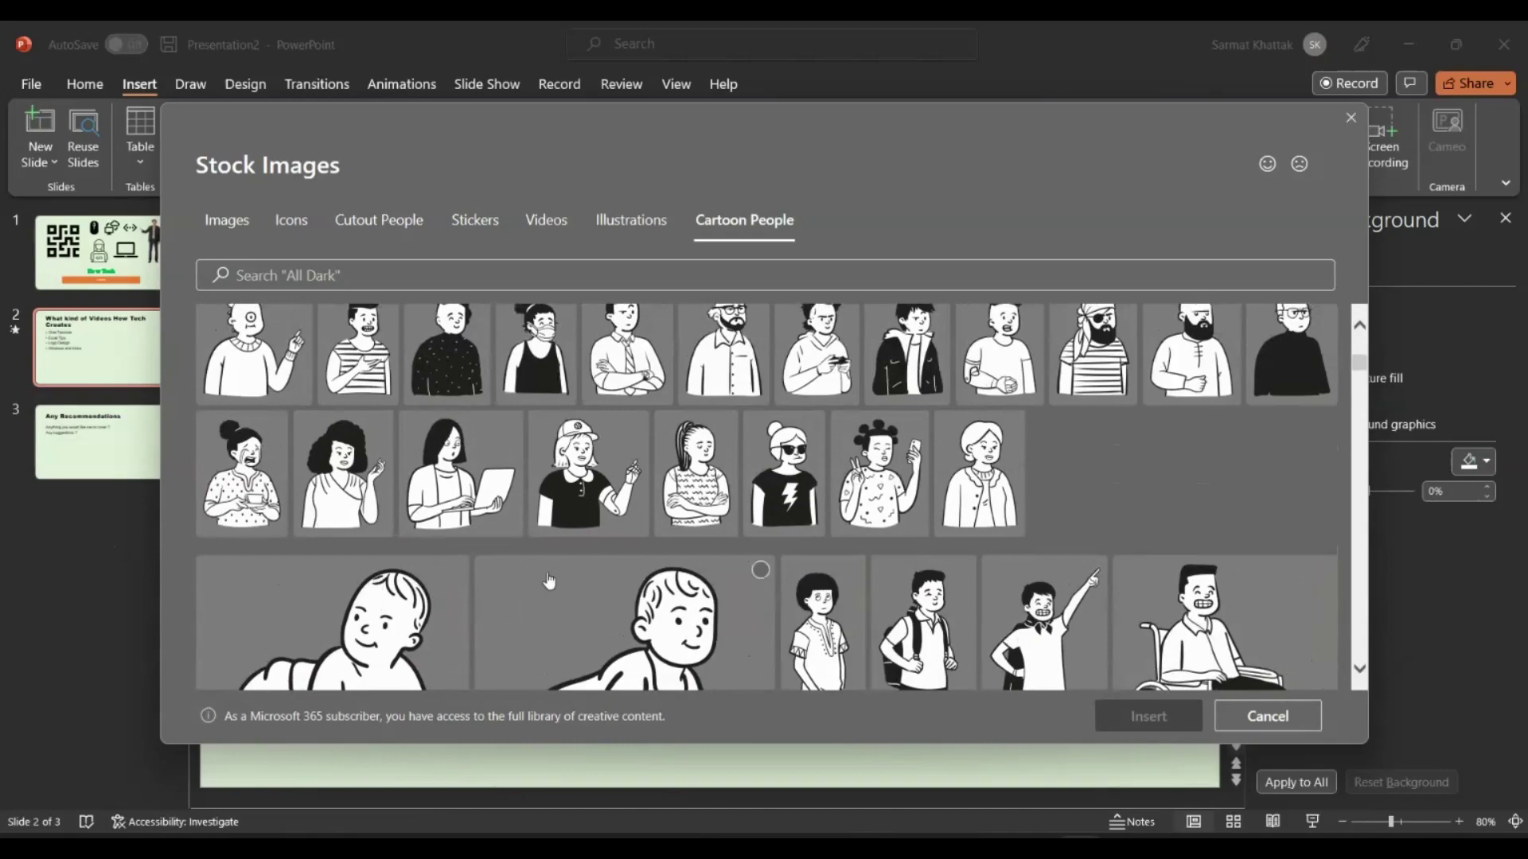
pyautogui.scroll(2, 462, 581)
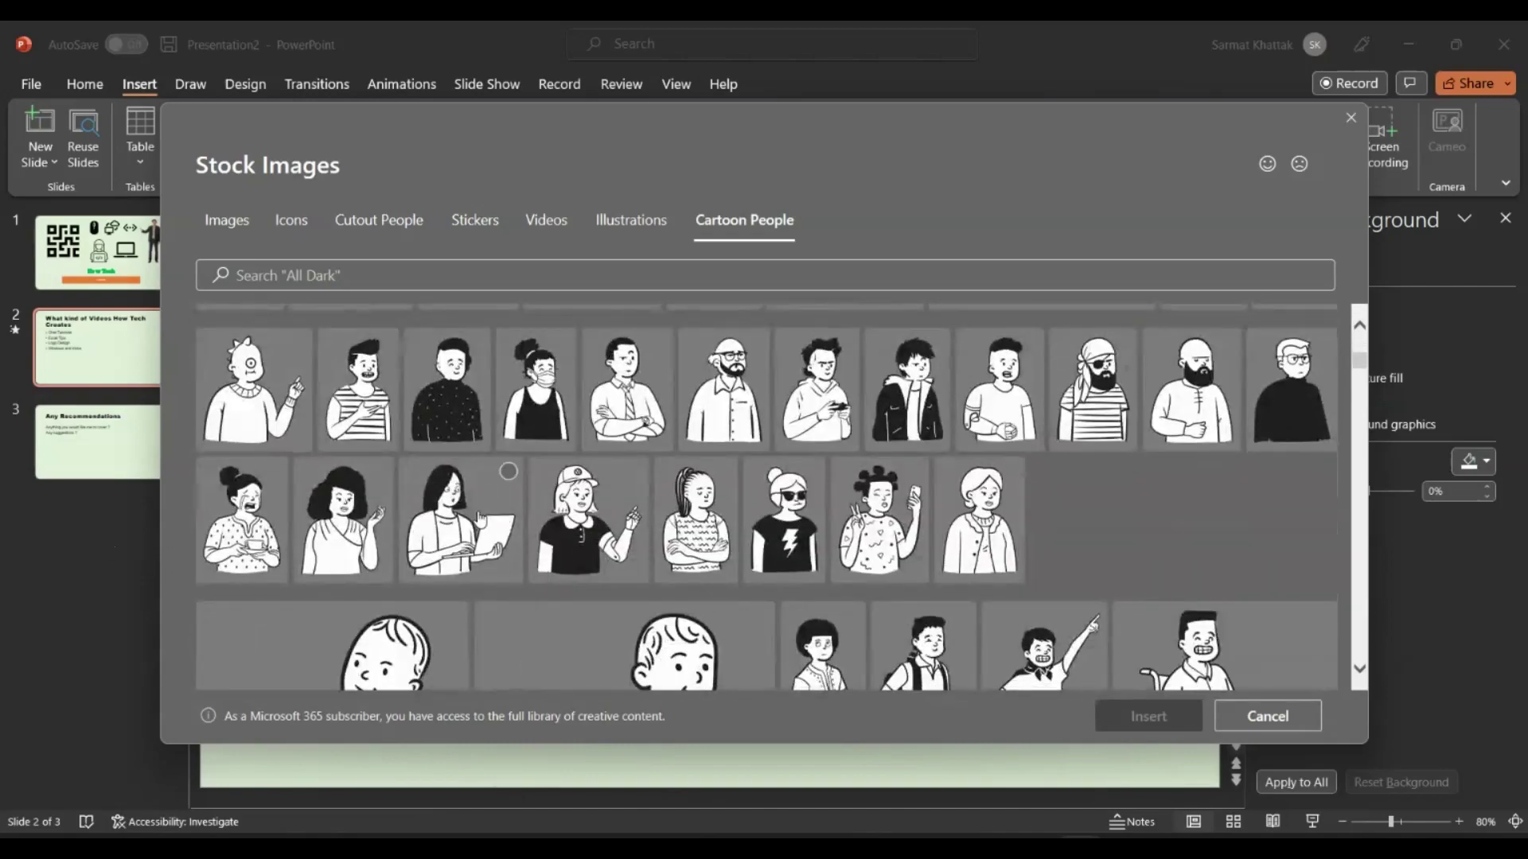
pyautogui.scroll(3, 481, 515)
pyautogui.scroll(-4, 480, 513)
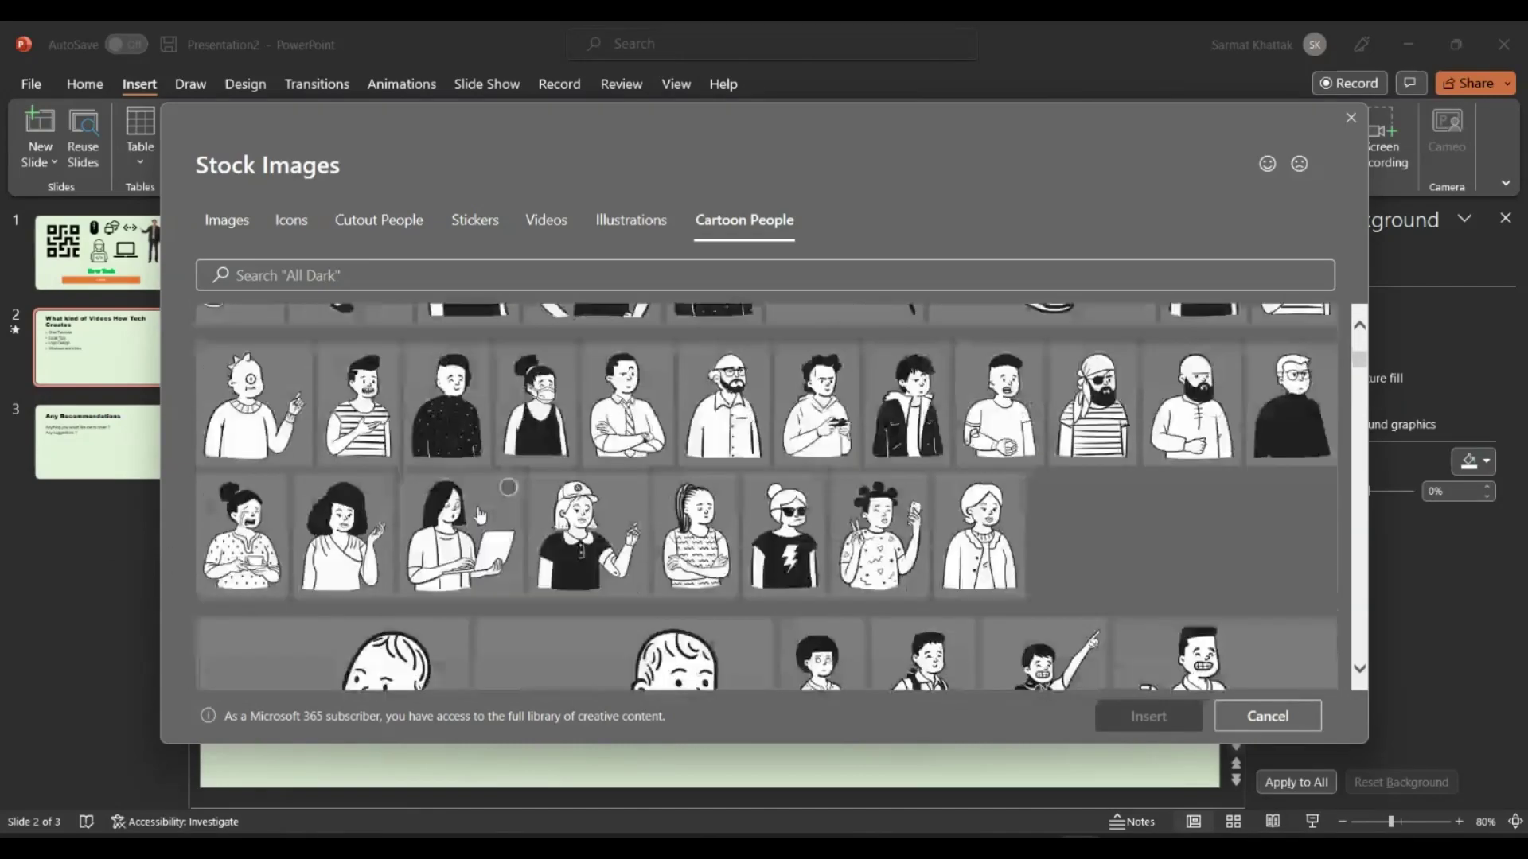
pyautogui.click(462, 477)
pyautogui.click(1154, 716)
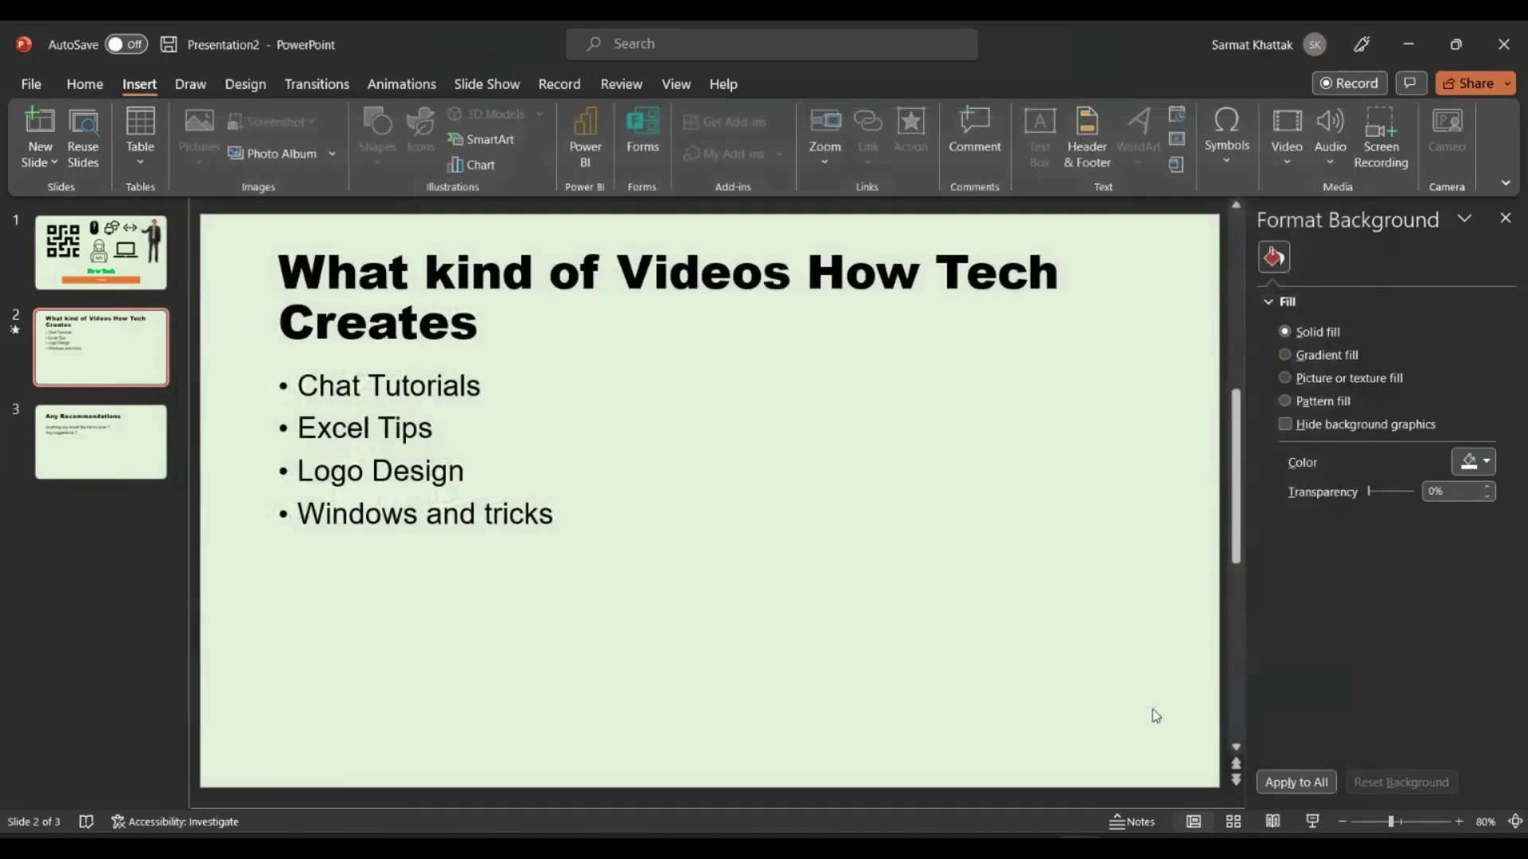
# - Enlarge the cartoon to about 3.96" by 3.89" and nudge it down
pyautogui.moveTo(782, 430); pyautogui.dragTo(902, 284)
pyautogui.moveTo(800, 408); pyautogui.dragTo(813, 497)
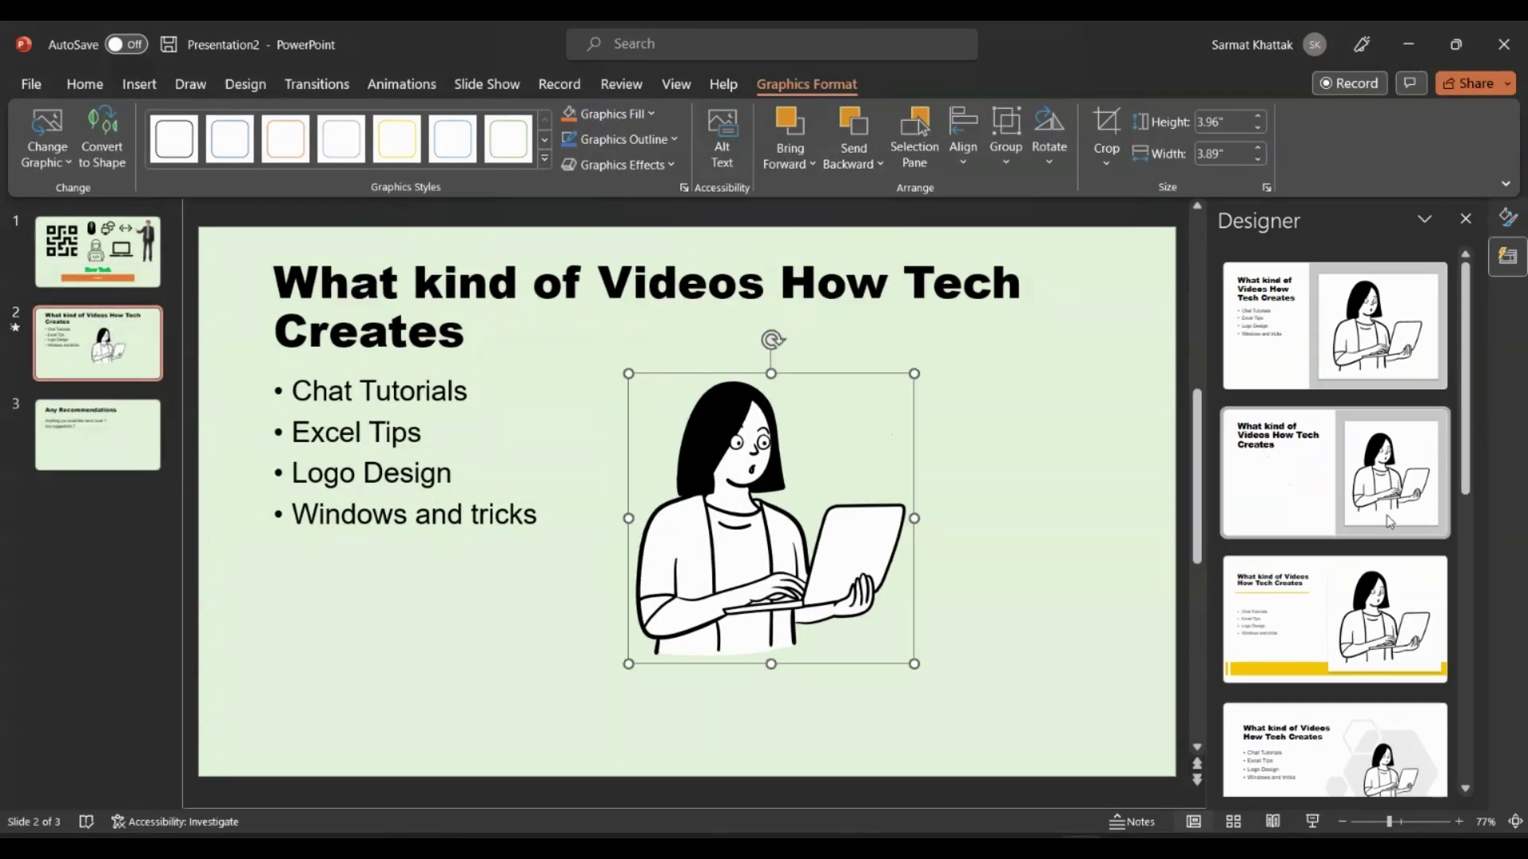
pyautogui.scroll(-10, 1389, 521)
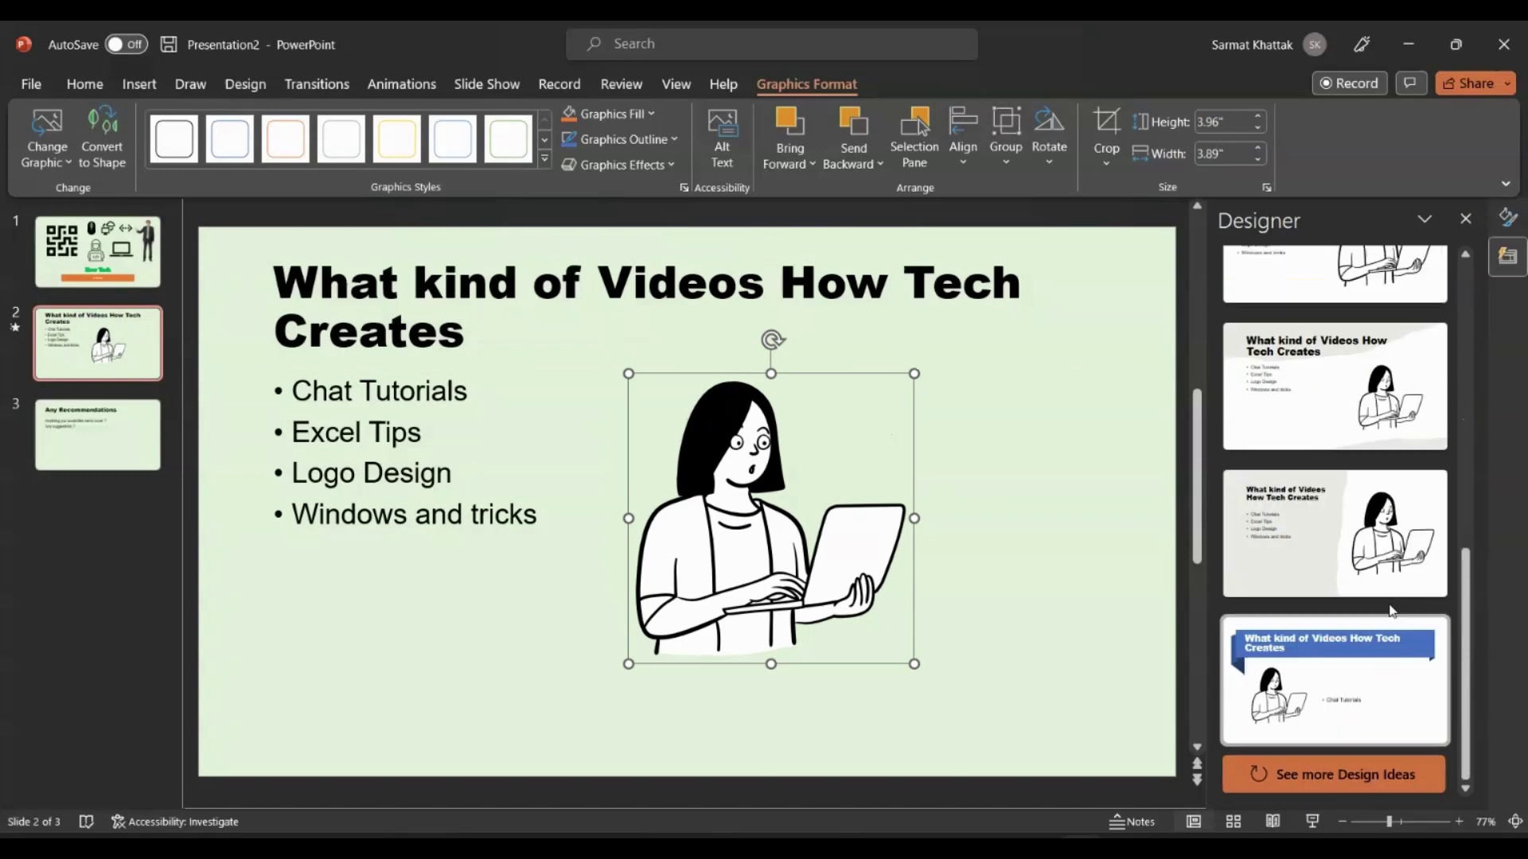
pyautogui.scroll(5, 1391, 611)
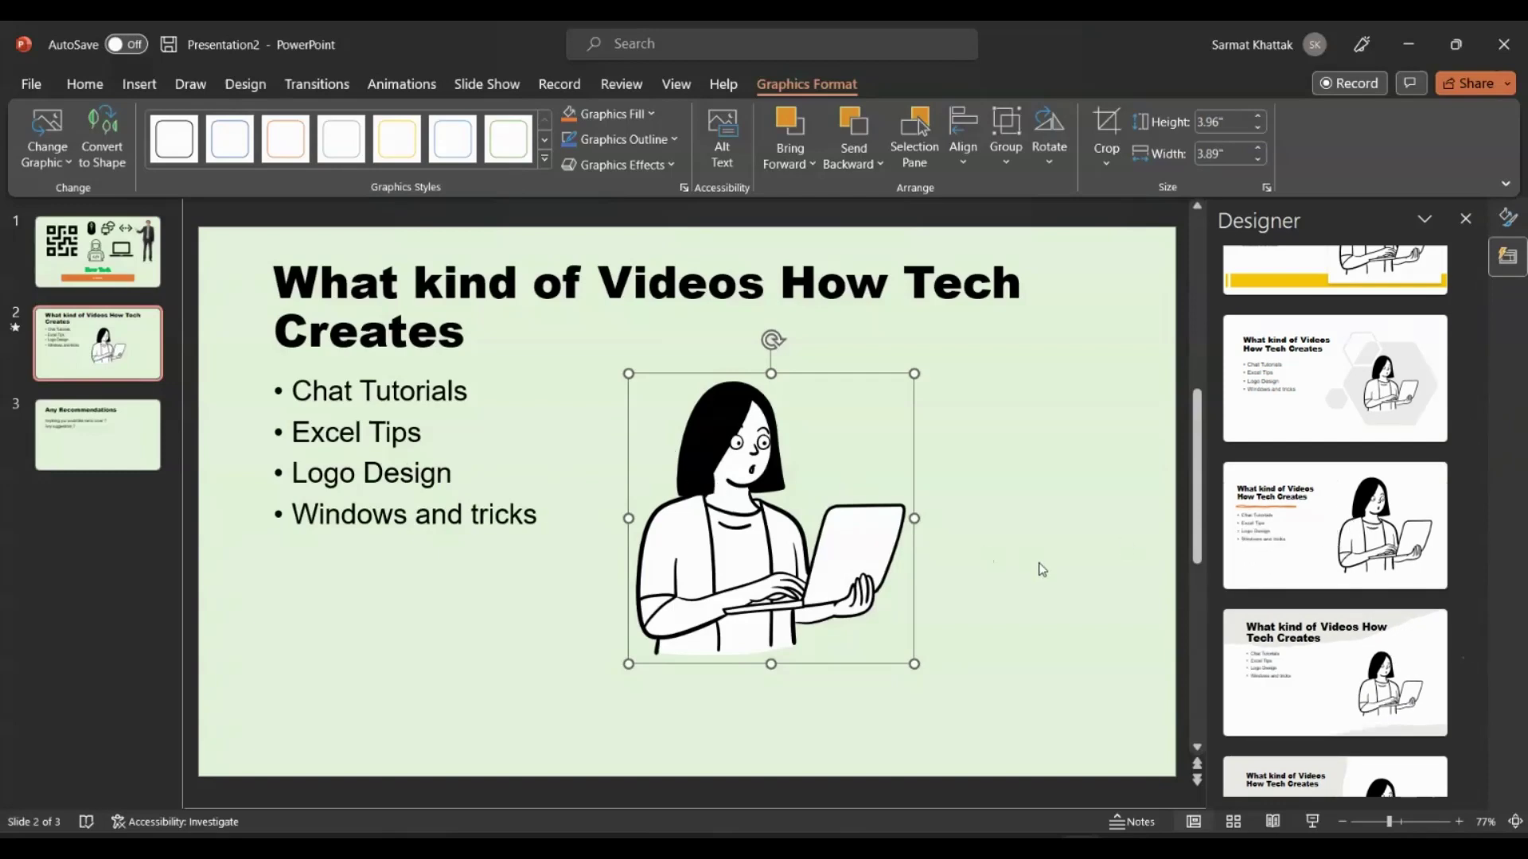
# - Move the cartoon right of the bullets and expand the full animation effects gallery
pyautogui.moveTo(759, 475); pyautogui.dragTo(901, 459)
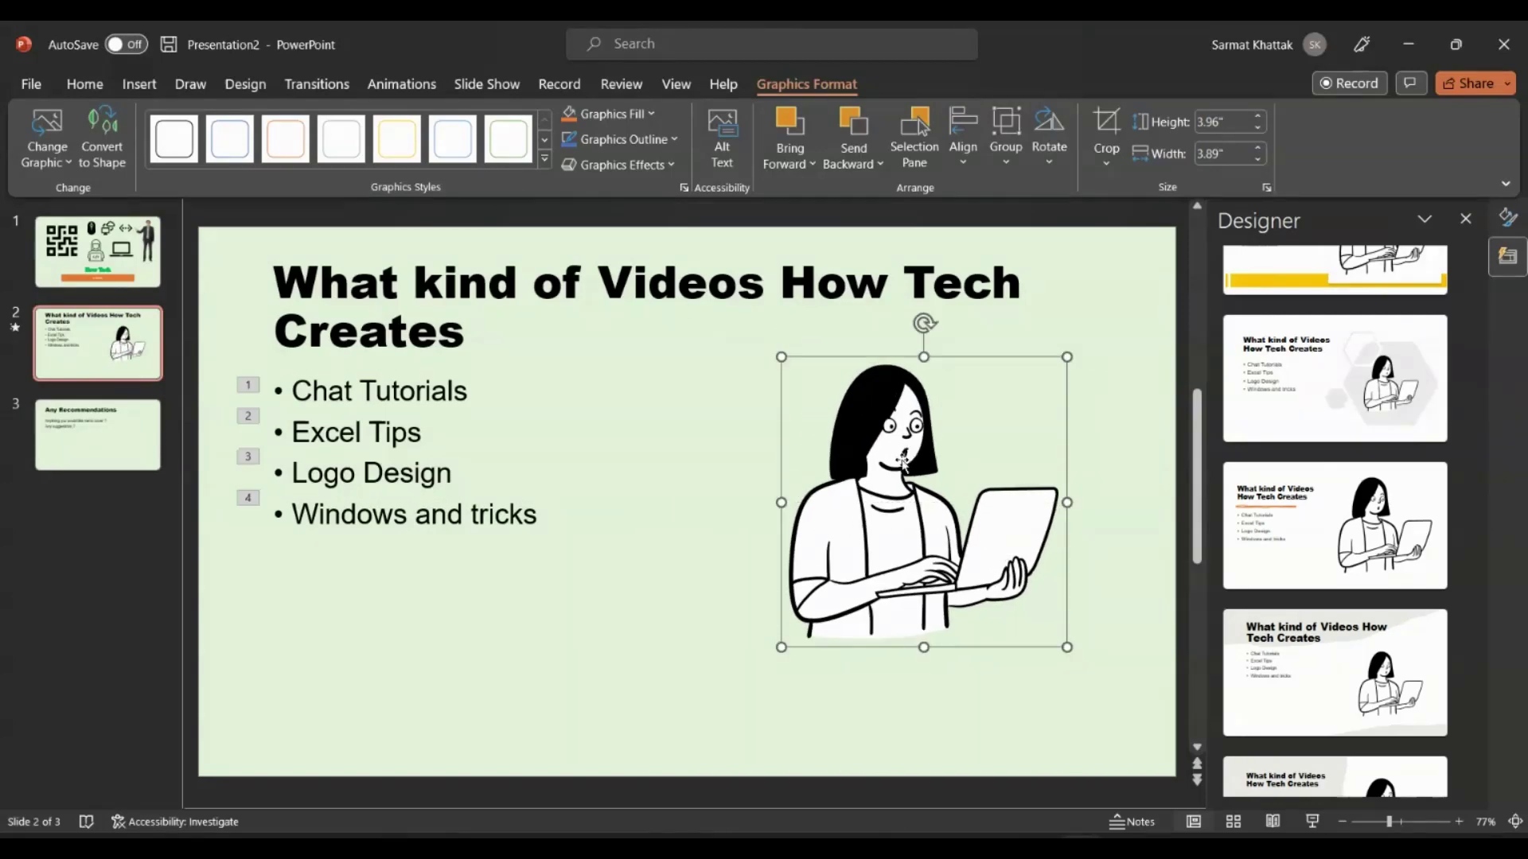
pyautogui.rightClick(903, 459)
pyautogui.click(860, 481)
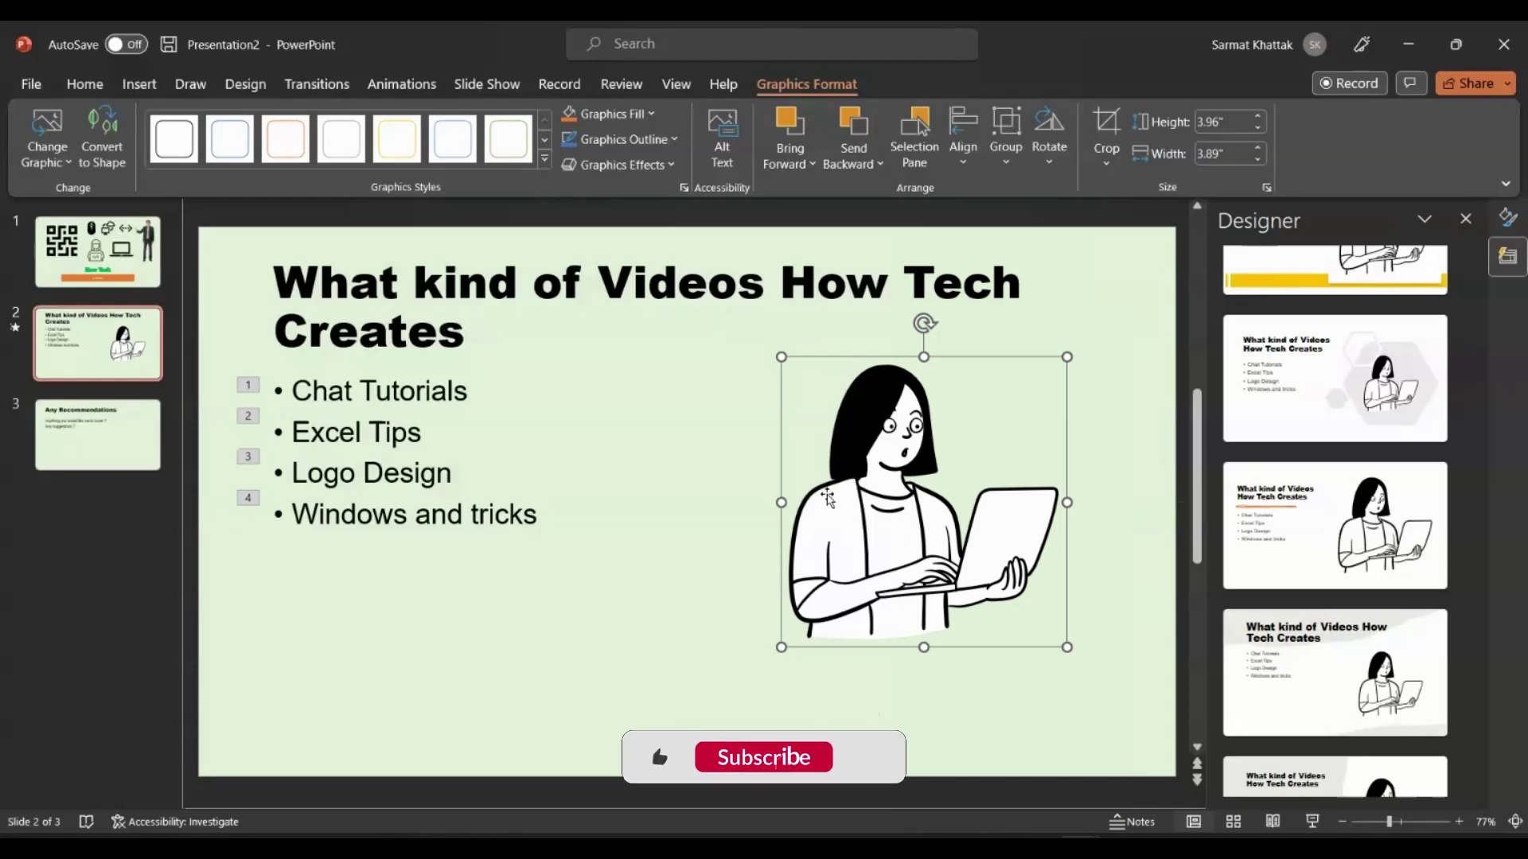
pyautogui.click(403, 83)
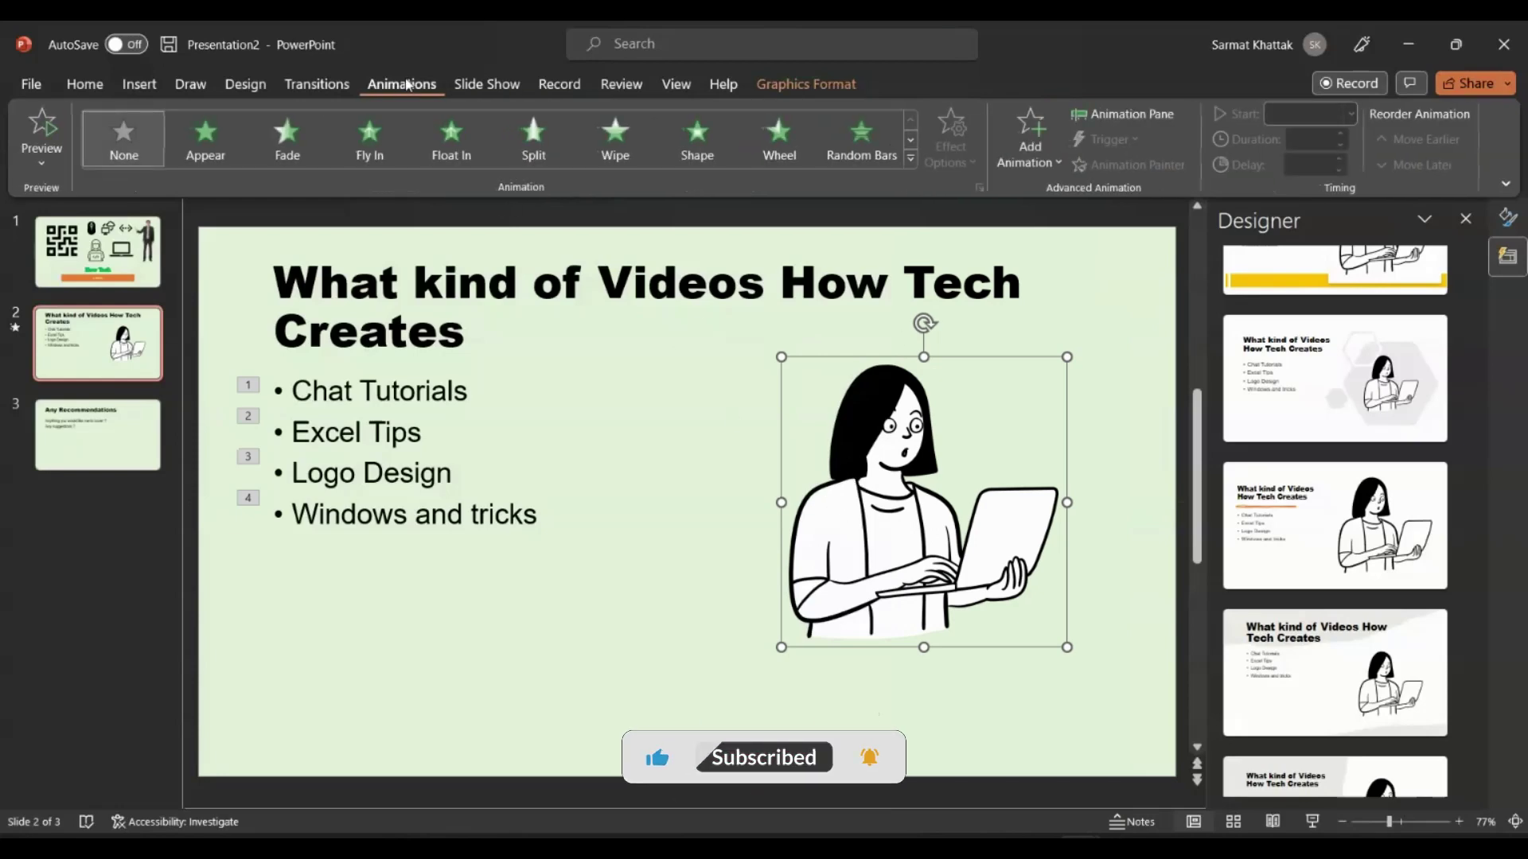
pyautogui.click(910, 162)
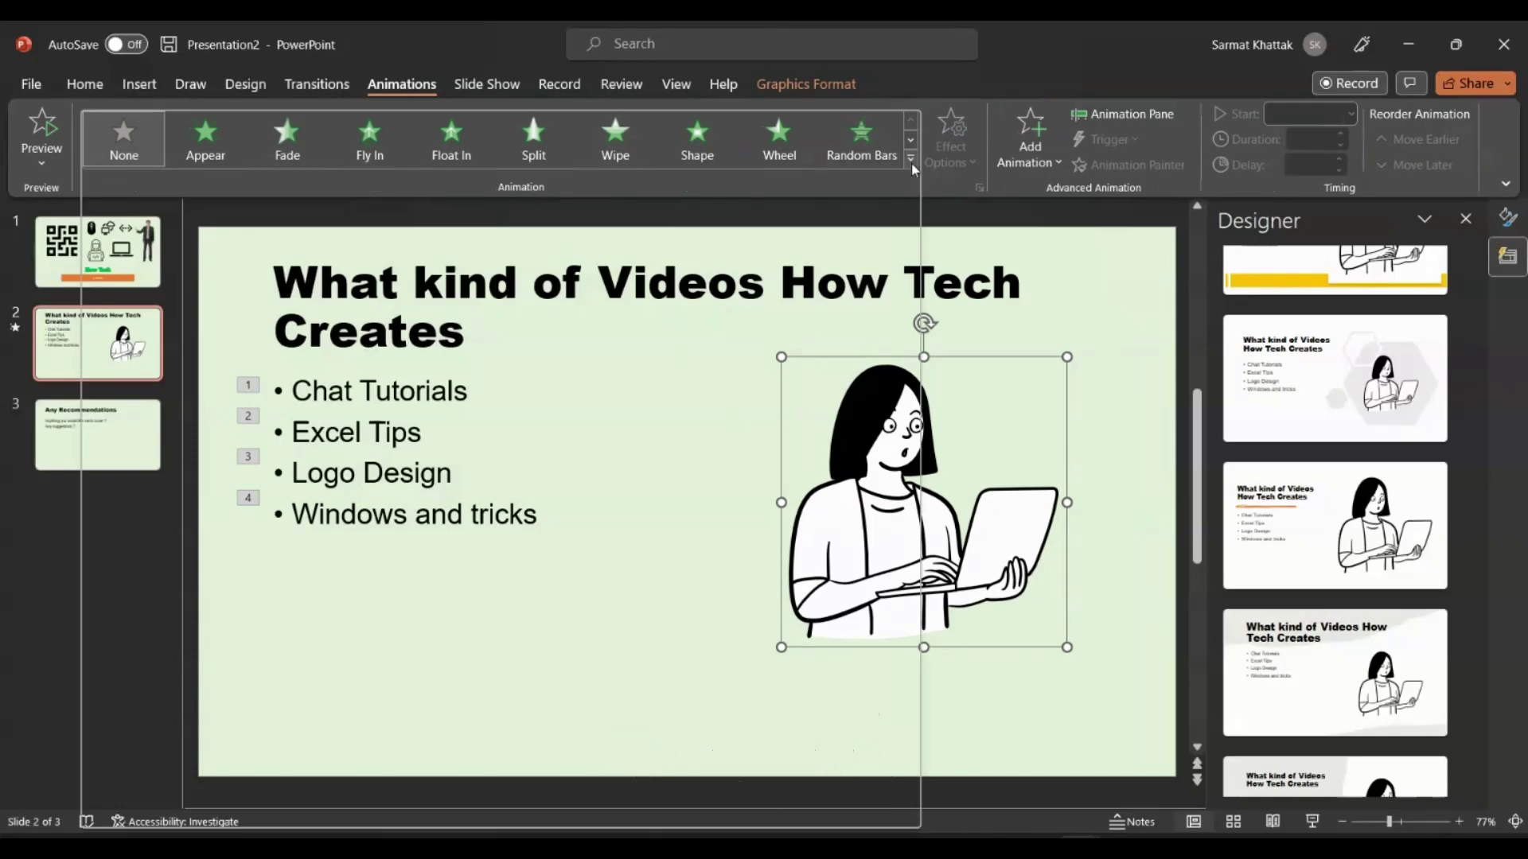